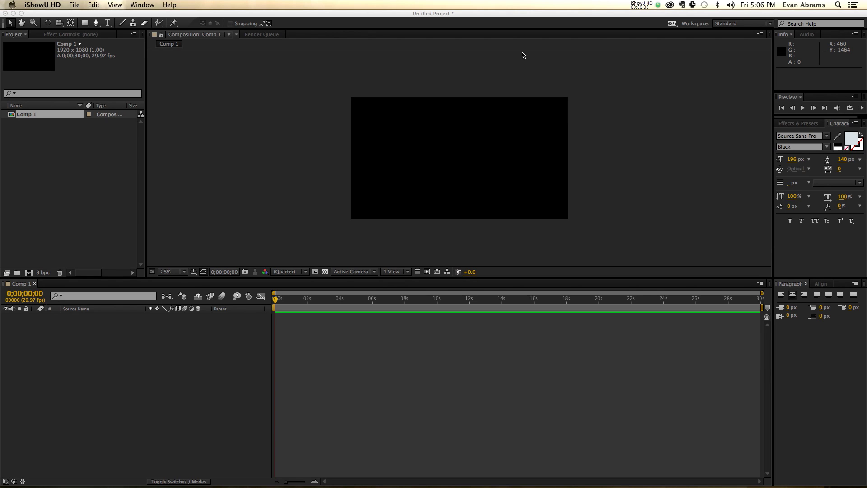
# Step: Bring the After Effects project with the empty Comp 1 to the front
pyautogui.click(53, 116)
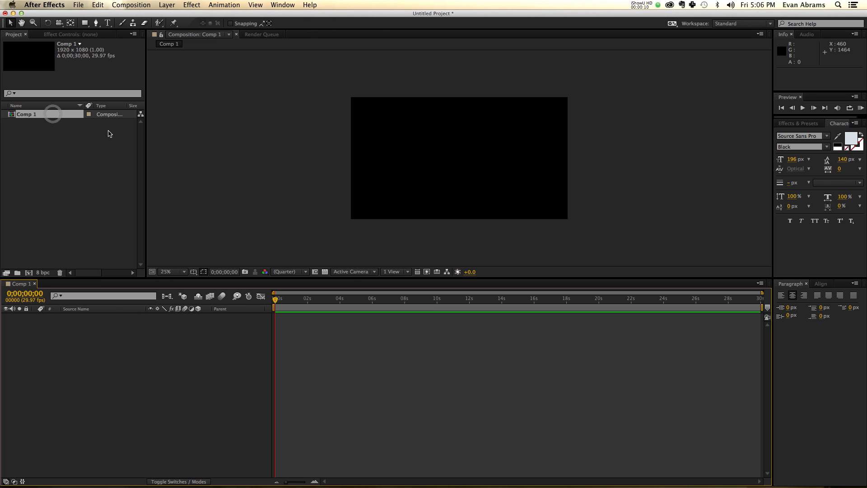
# Step: Create a text layer reading 'Text Animation' in Comp 1 and make it a 3D layer
pyautogui.rightClick(147, 375)
pyautogui.moveTo(180, 379)
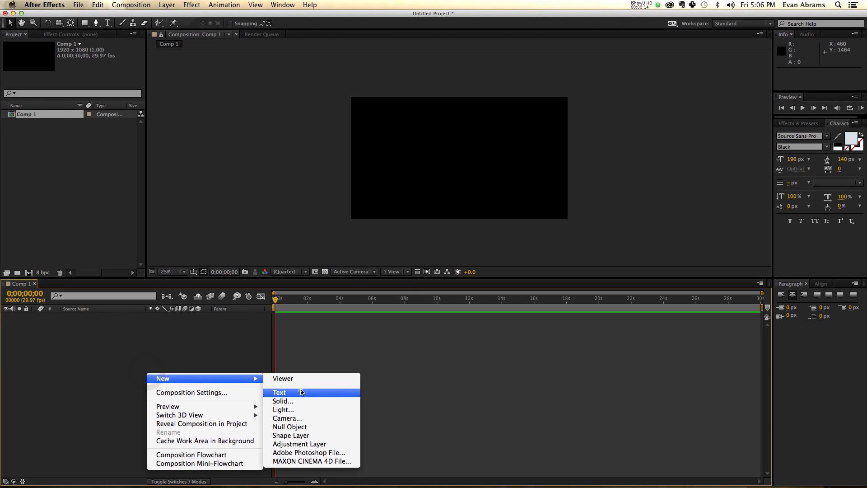
pyautogui.click(280, 392)
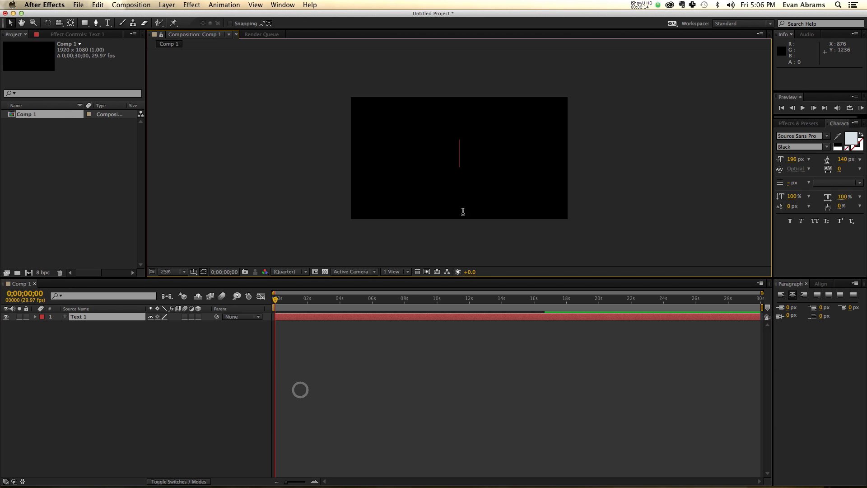
pyautogui.write('Text Animation')
pyautogui.click(430, 223)
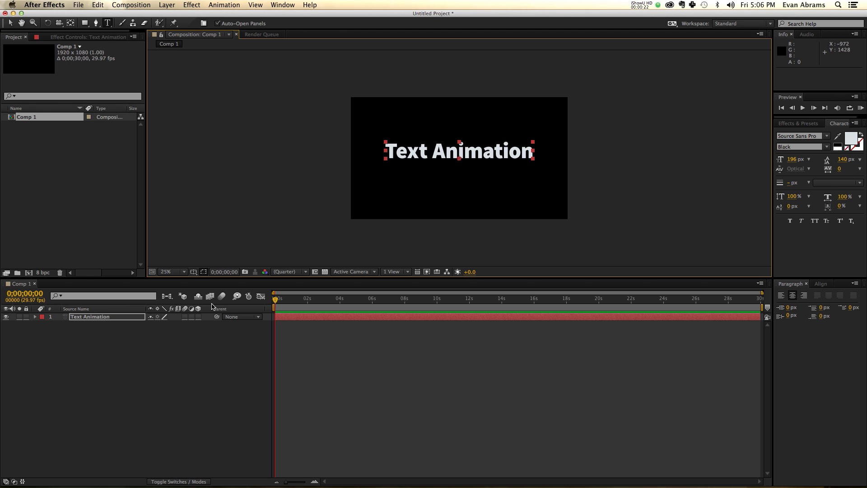
pyautogui.press('v')
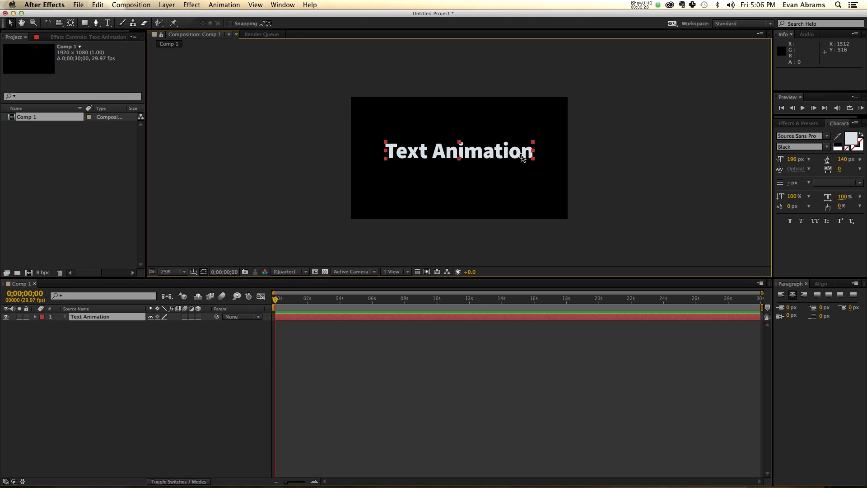
pyautogui.click(199, 318)
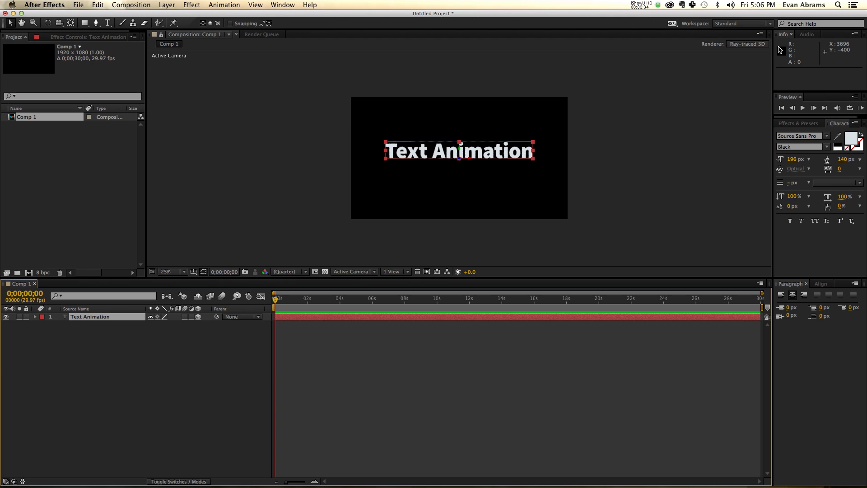
# Step: Switch Comp 1's renderer to Classic 3D, then reselect the Text Animation layer
pyautogui.click(762, 46)
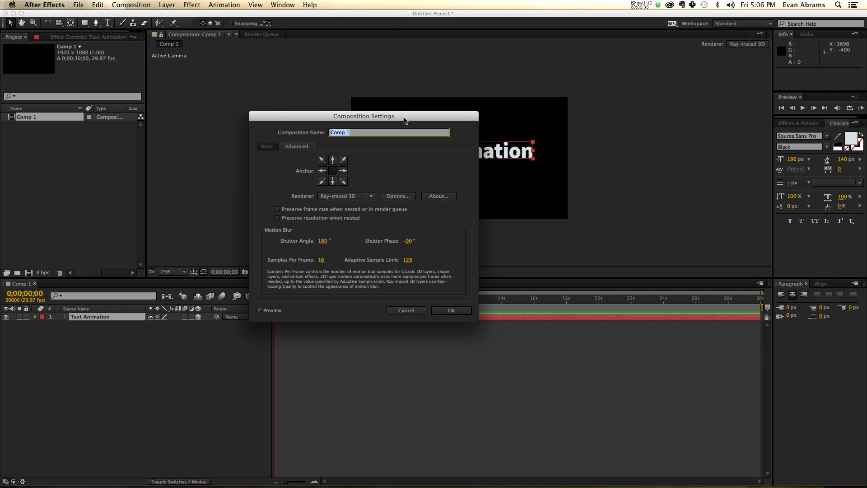
pyautogui.moveTo(404, 123); pyautogui.dragTo(381, 113)
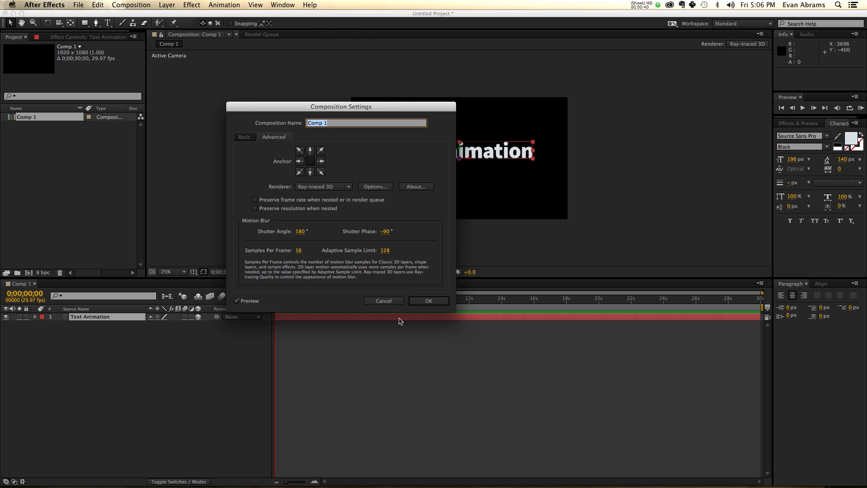
pyautogui.click(309, 186)
pyautogui.click(310, 190)
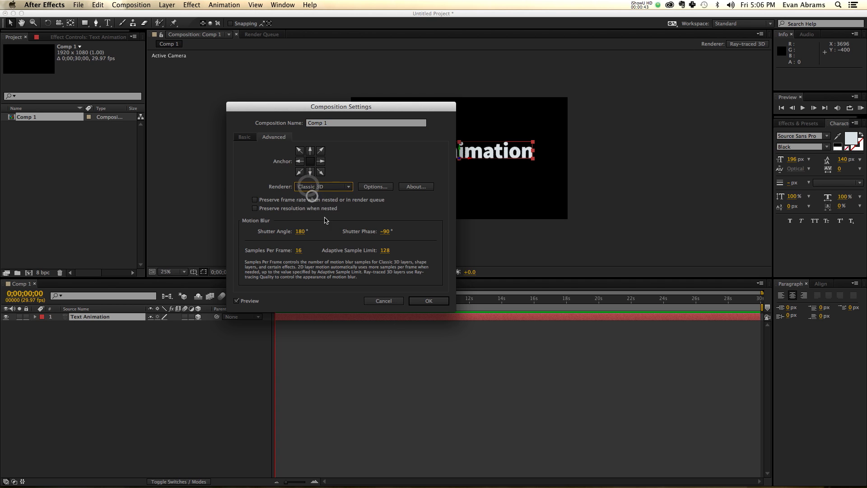
pyautogui.click(427, 303)
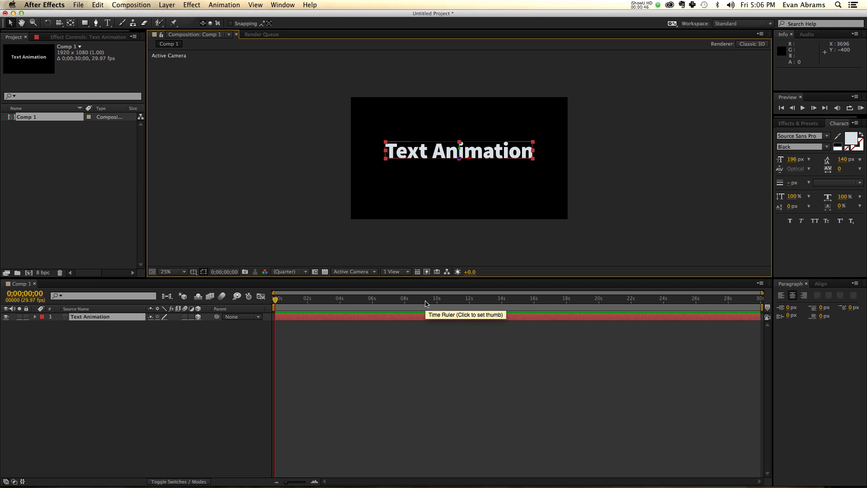
pyautogui.click(413, 345)
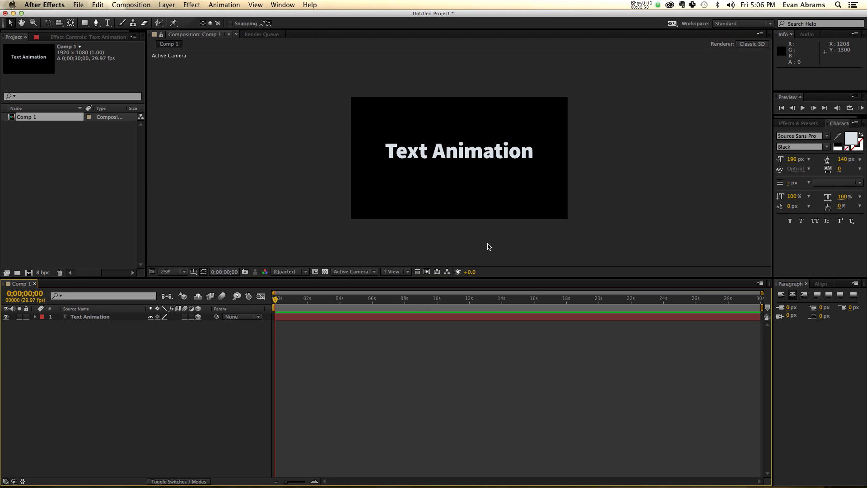
pyautogui.click(496, 158)
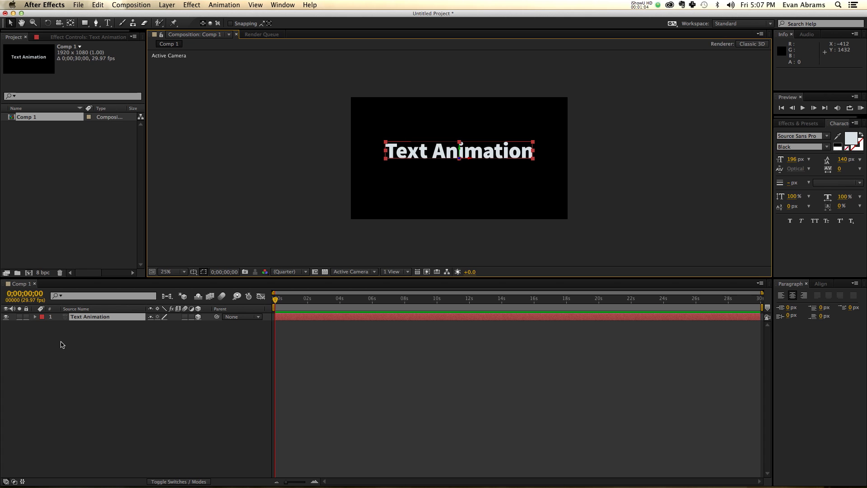
# Step: Add a Rotation animator with Range Selector 1 to the Text Animation layer
pyautogui.click(33, 317)
pyautogui.click(207, 324)
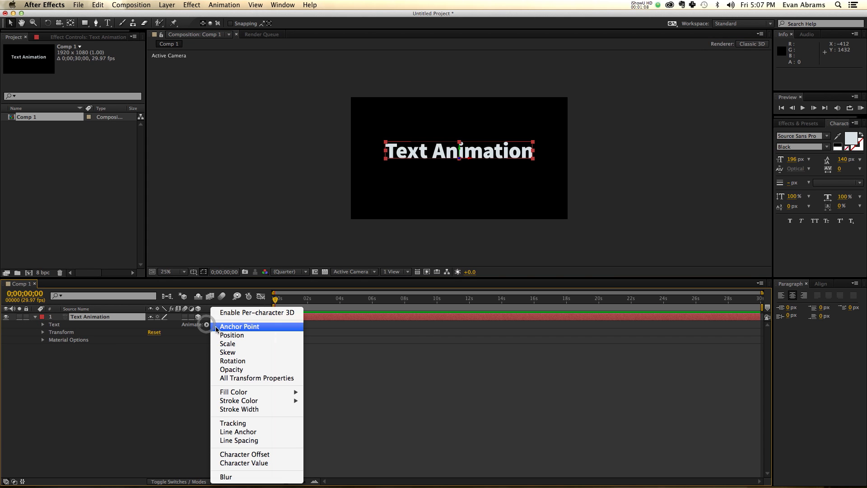
pyautogui.click(245, 360)
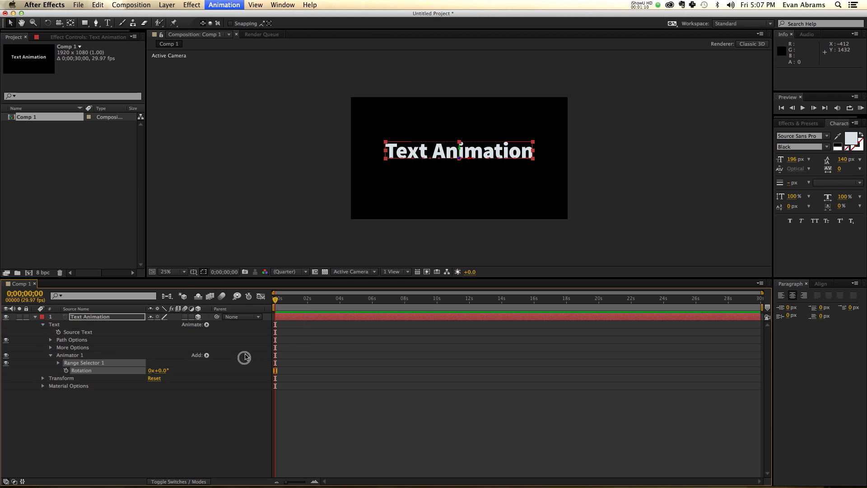
pyautogui.click(58, 363)
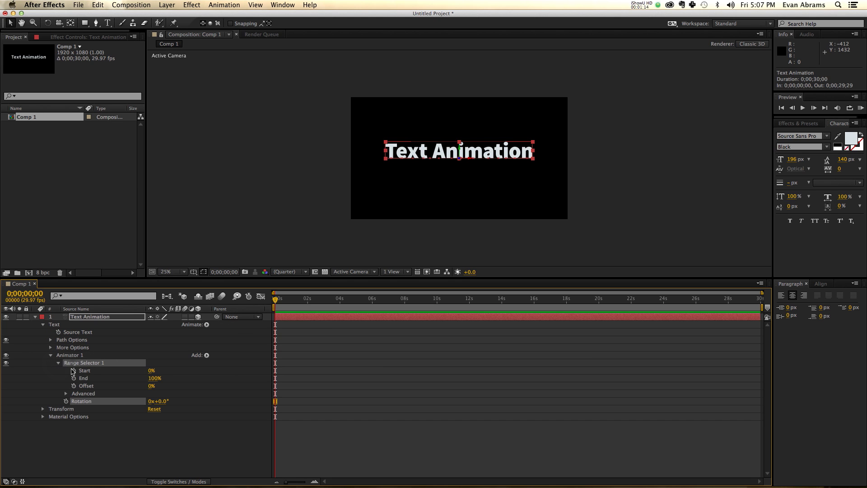
pyautogui.click(78, 356)
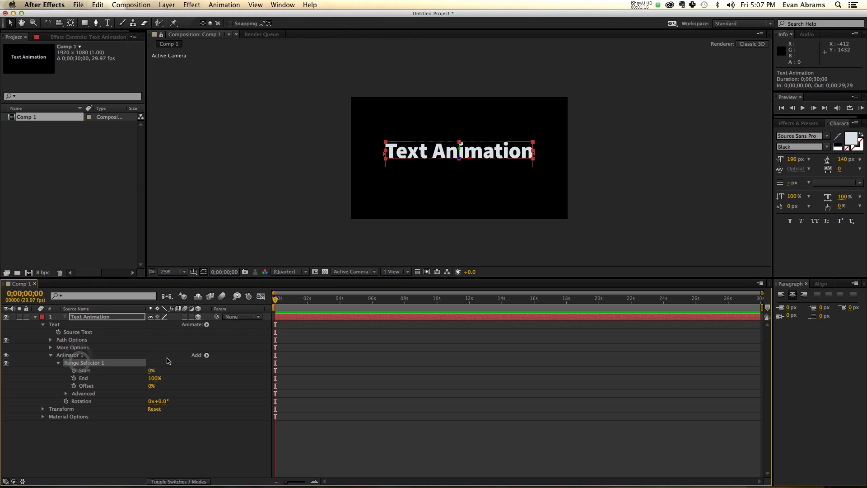
pyautogui.click(132, 358)
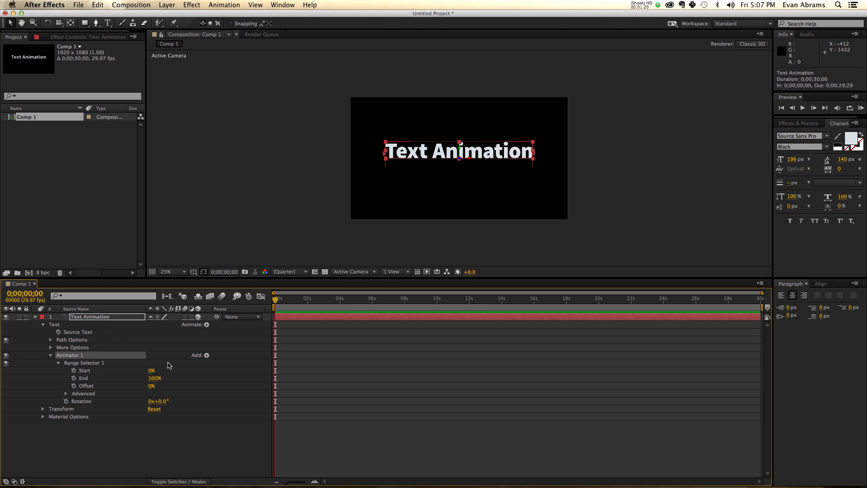
# Step: Add a Wiggly Selector to Animator 1
pyautogui.click(206, 356)
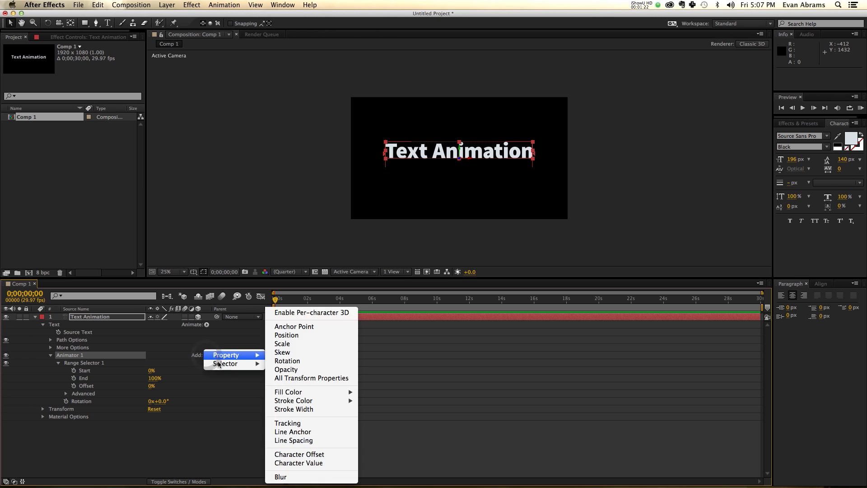
pyautogui.moveTo(226, 365)
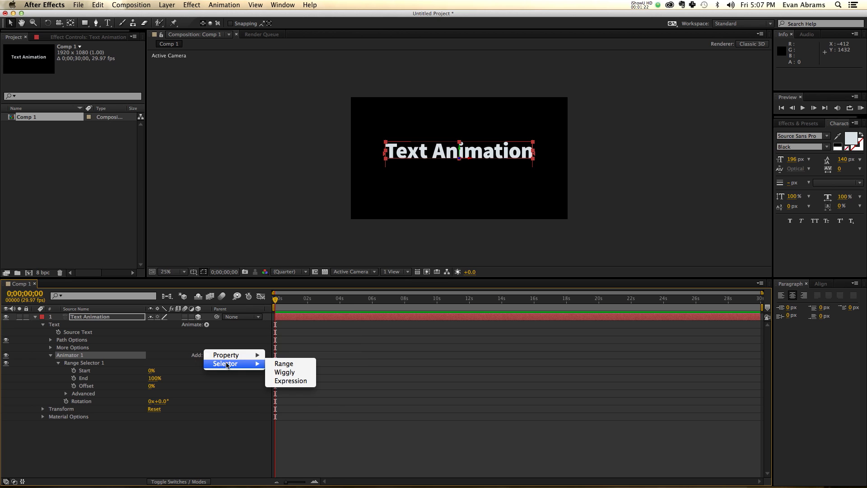
pyautogui.click(282, 373)
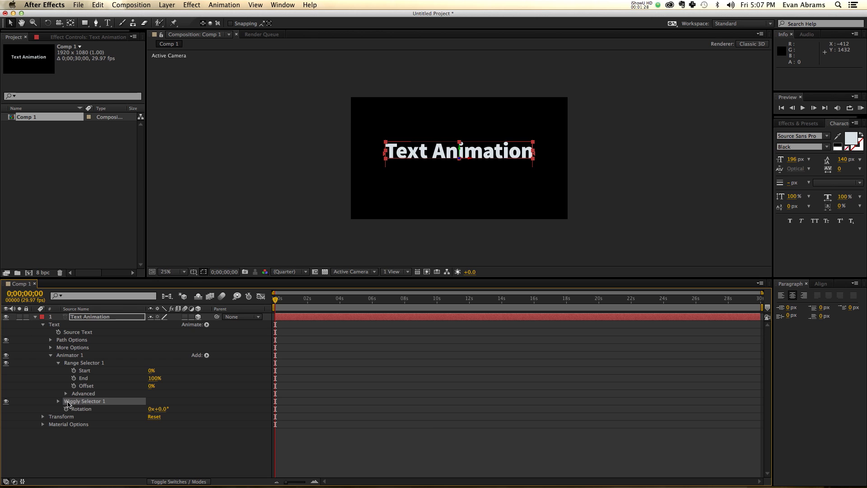
# Step: Set Animator 1's Rotation to 90°, turn off Wiggly Selector 1, and nudge Range Selector Start
pyautogui.click(58, 401)
pyautogui.click(86, 358)
pyautogui.click(153, 366)
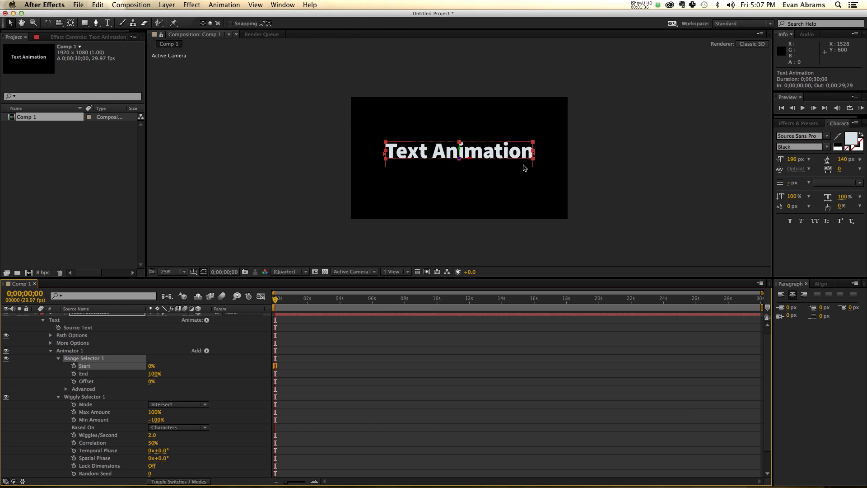
pyautogui.scroll(-2, 141, 388)
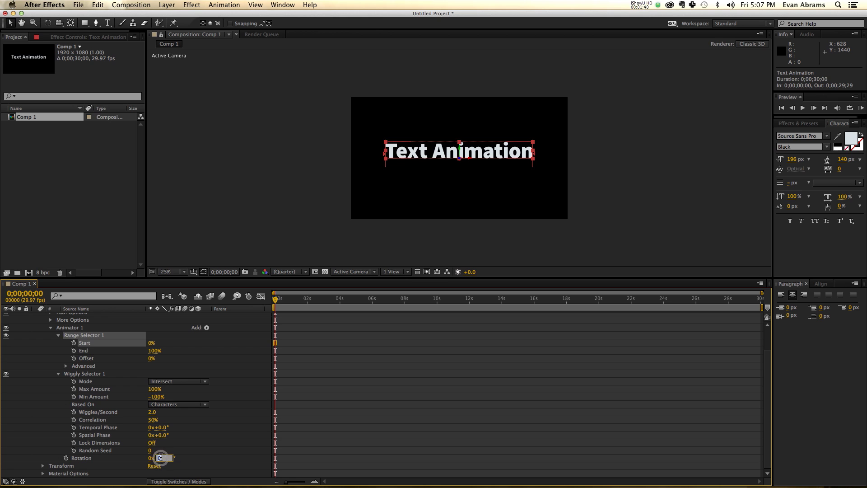
pyautogui.moveTo(156, 459); pyautogui.dragTo(197, 459)
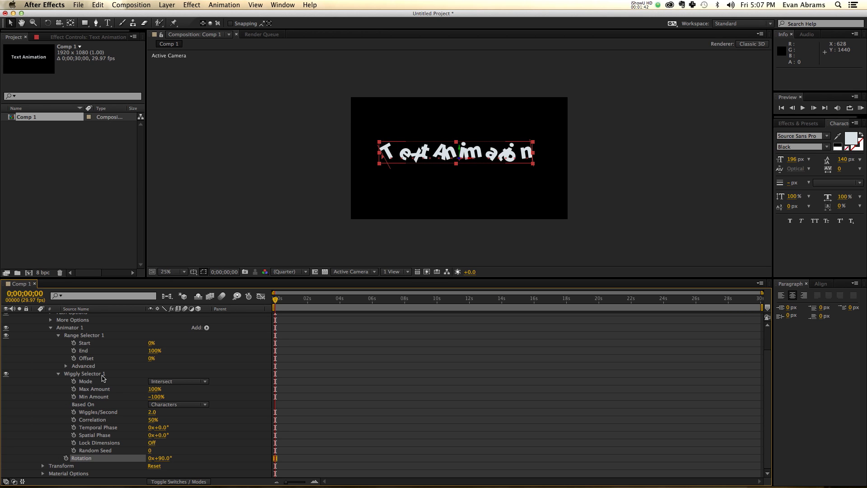
pyautogui.click(6, 374)
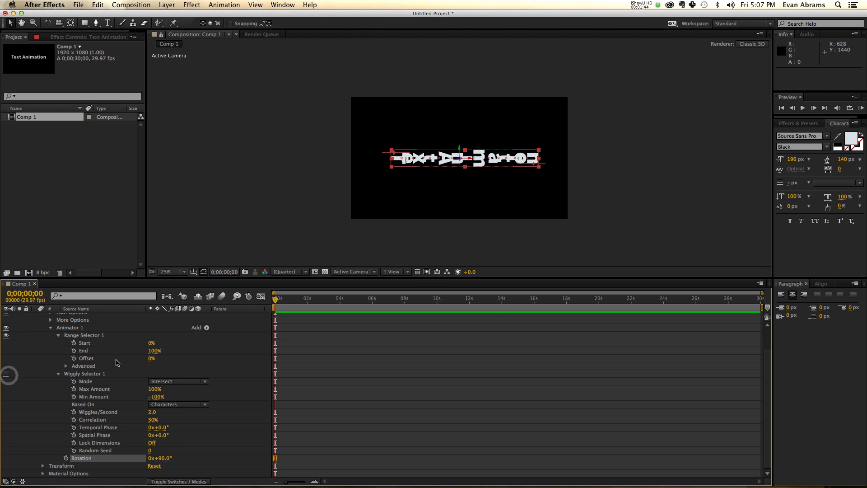
pyautogui.moveTo(152, 347)
pyautogui.mouseDown()
pyautogui.moveTo(182, 344)
pyautogui.moveTo(147, 344)
pyautogui.mouseUp()
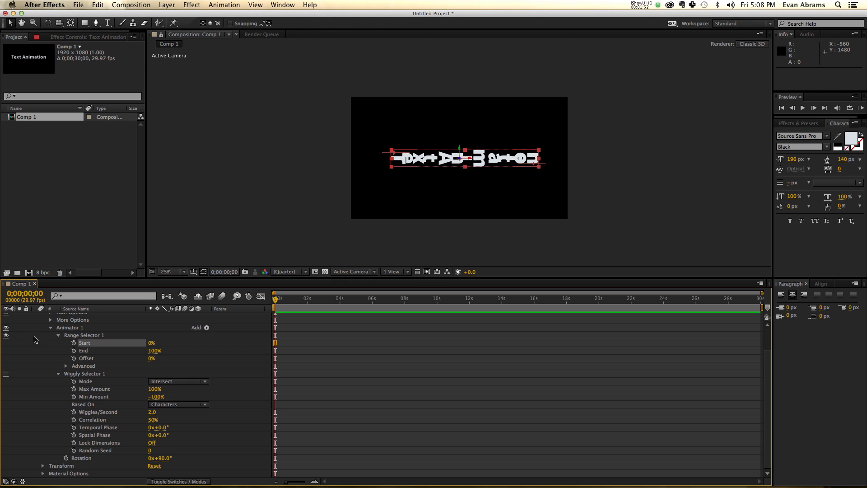
# Step: Disable Range Selector 1, re-enable Wiggly Selector 1, and preview the wiggling letters
pyautogui.click(6, 335)
pyautogui.click(4, 374)
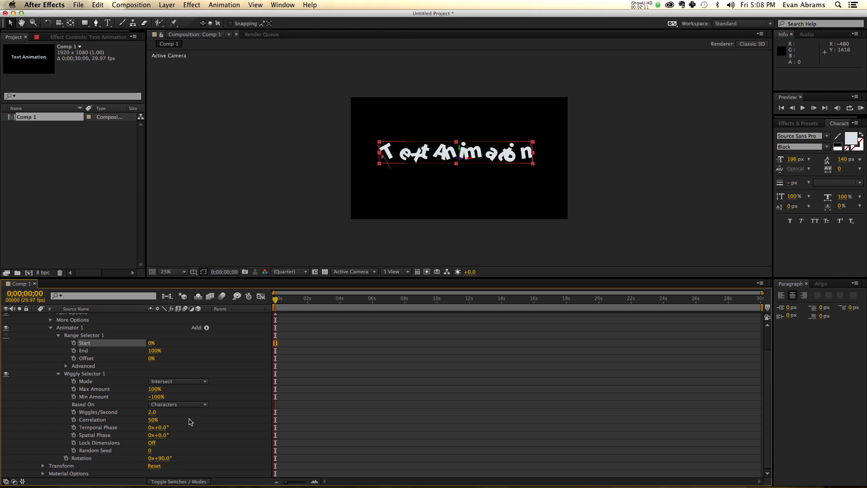
pyautogui.press('space')
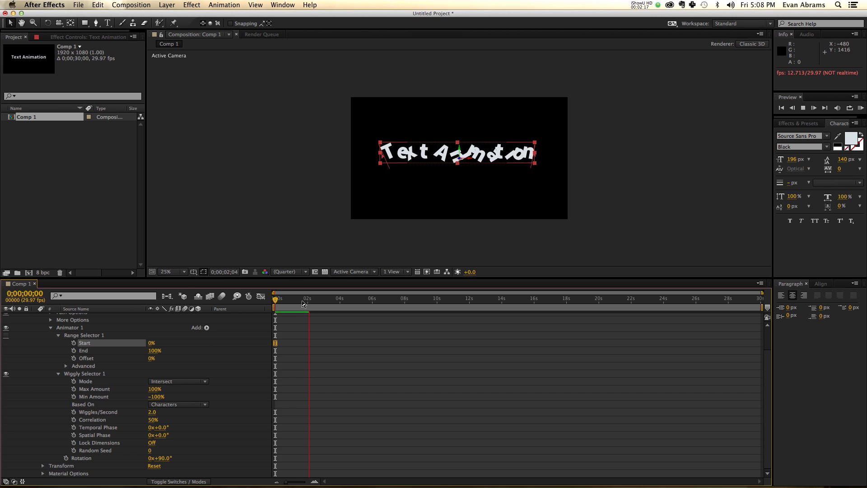
pyautogui.press('space')
# Step: Return to the first frame and preview the wiggle again
pyautogui.moveTo(303, 303); pyautogui.dragTo(295, 302)
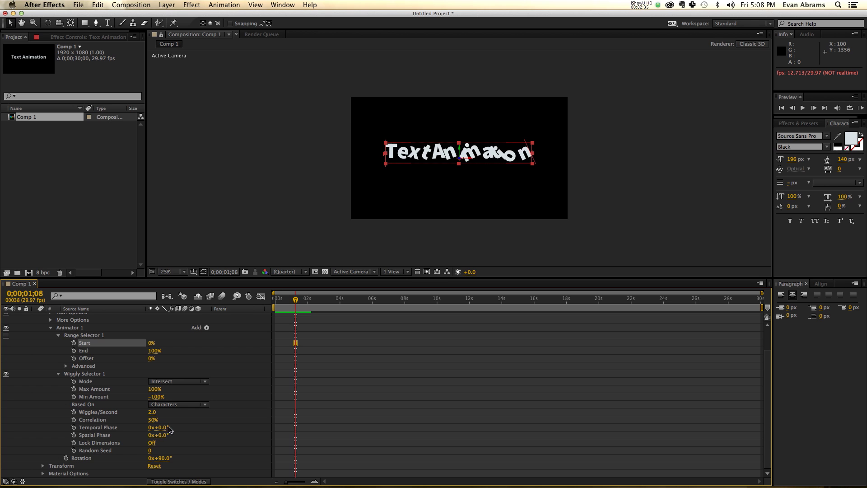
pyautogui.moveTo(294, 302); pyautogui.dragTo(286, 303)
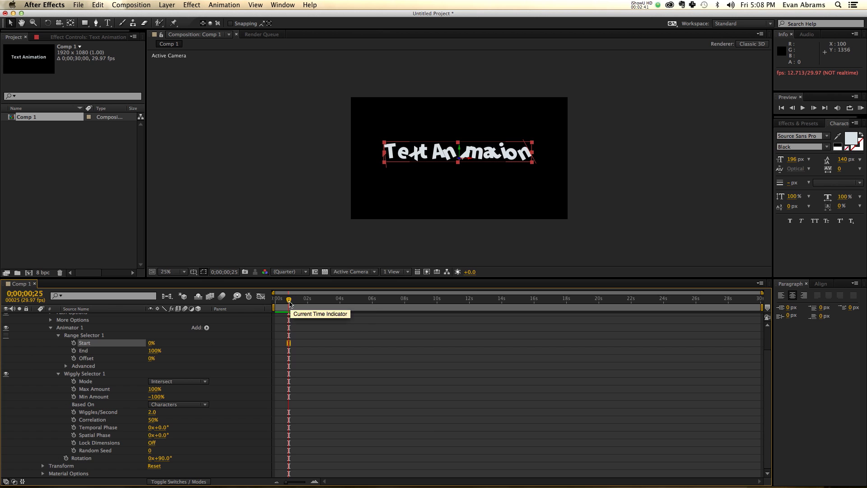
pyautogui.moveTo(288, 300); pyautogui.dragTo(235, 308)
pyautogui.press('space')
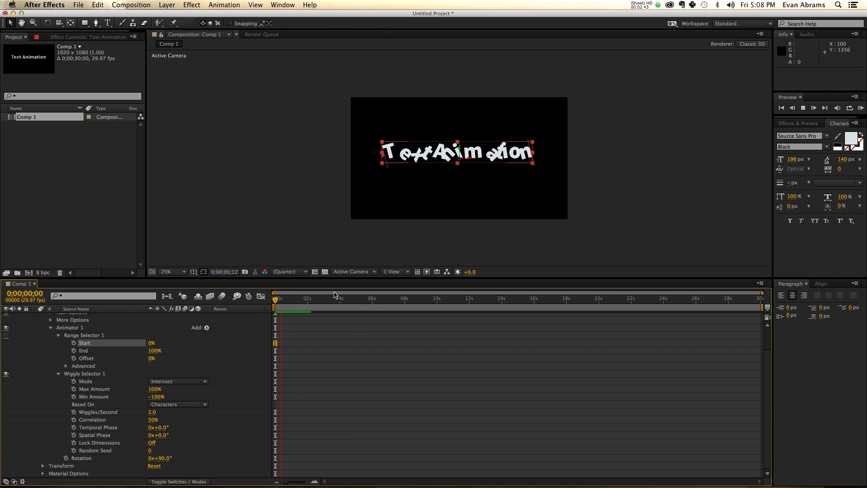
pyautogui.press('space')
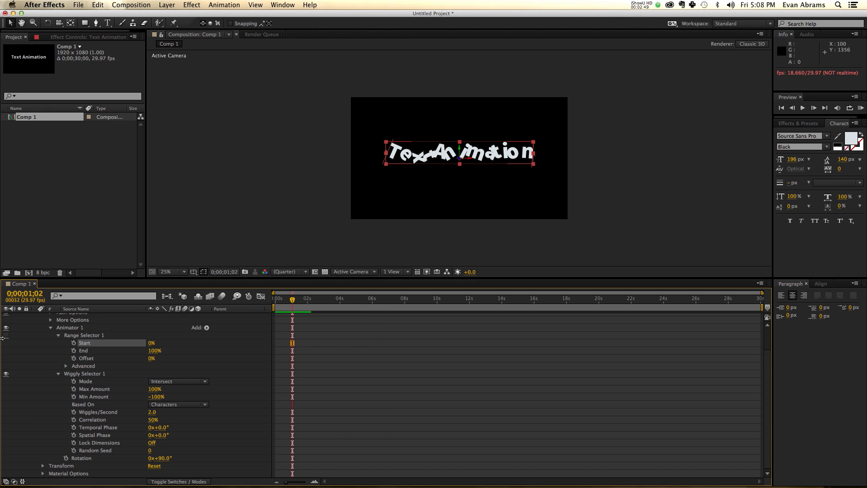
# Step: Re-enable Range Selector 1 and test its Start at 100% and 28%
pyautogui.click(6, 335)
pyautogui.moveTo(151, 343); pyautogui.dragTo(200, 345)
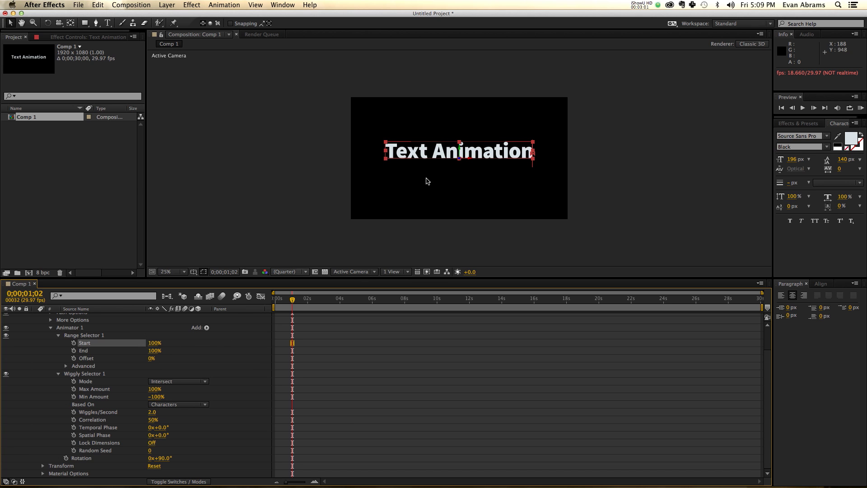
pyautogui.moveTo(156, 346); pyautogui.dragTo(87, 344)
# Step: Keyframe Range Selector Start at frame 0 and at 100% at 0;00;02;20
pyautogui.moveTo(292, 298); pyautogui.dragTo(275, 298)
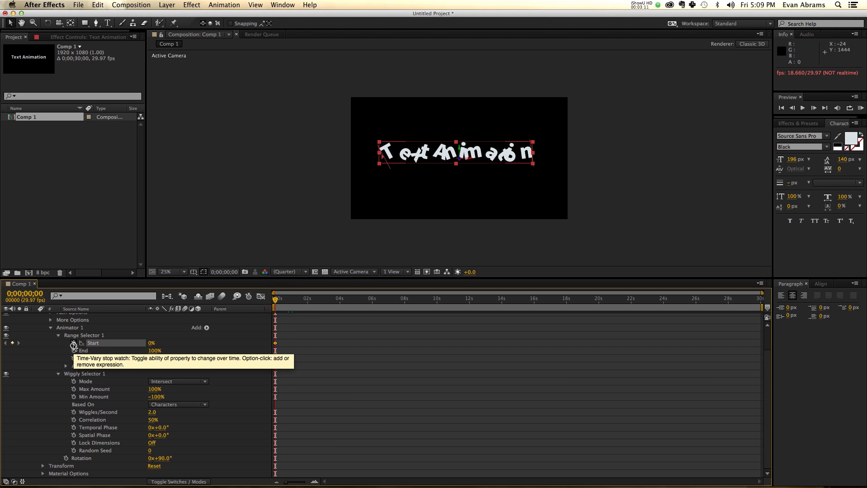
pyautogui.click(74, 343)
pyautogui.hotkey('shift', 'pagedown')
pyautogui.hotkey('shift', 'pagedown')
pyautogui.hotkey('shift', 'pagedown')
pyautogui.hotkey('shift', 'pagedown')
pyautogui.hotkey('shift', 'pagedown')
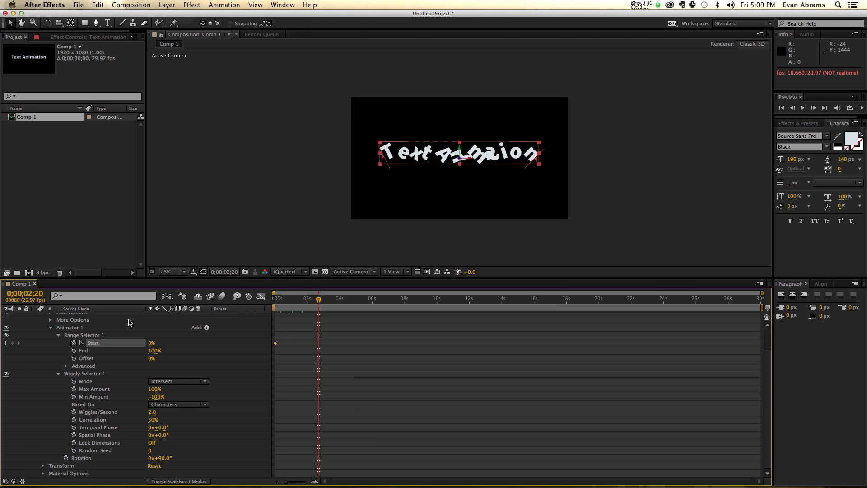
pyautogui.moveTo(152, 348); pyautogui.dragTo(158, 348)
pyautogui.moveTo(307, 299); pyautogui.dragTo(2, 312)
# Step: Preview the letters settling, then check the timeline between frame 0 and the 2;20 keyframe
pyautogui.press('space')
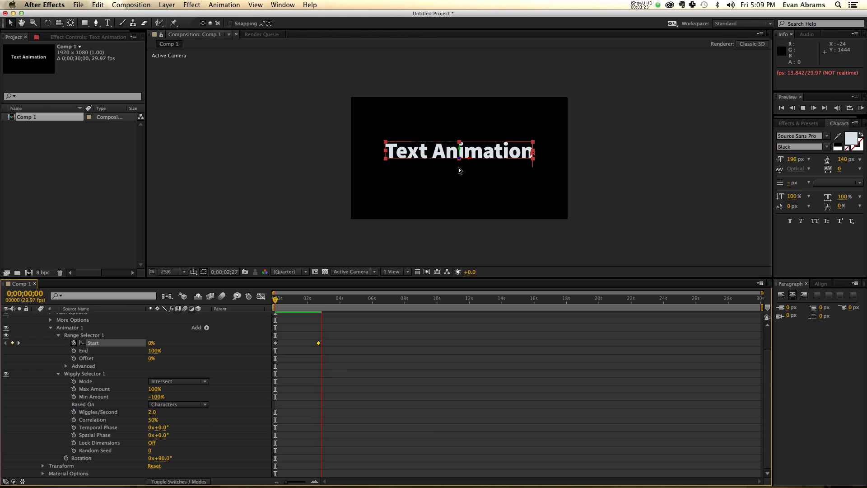
pyautogui.press('space')
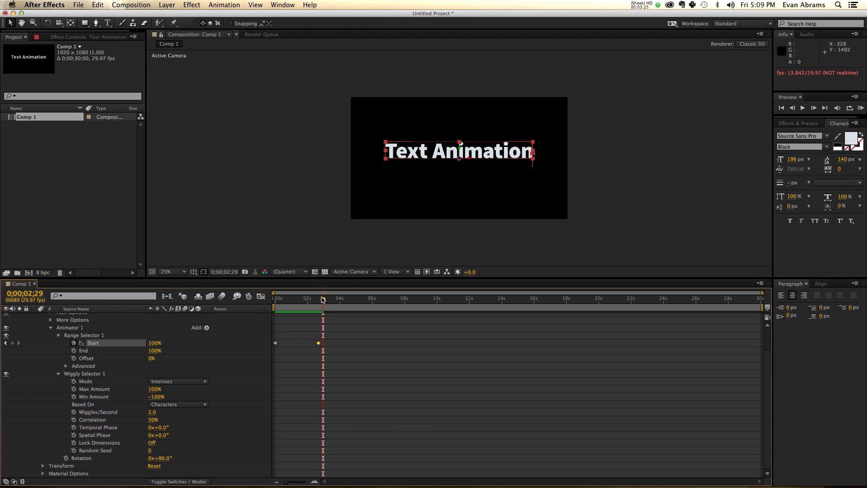
pyautogui.moveTo(321, 302); pyautogui.dragTo(318, 300)
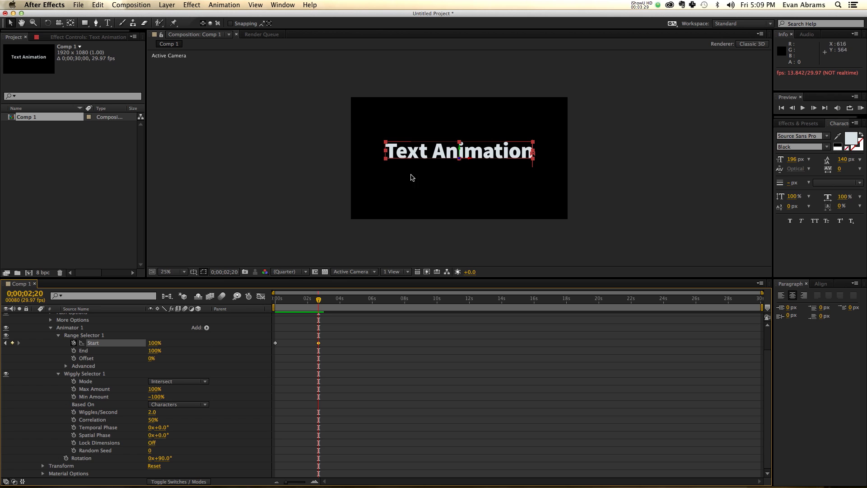
pyautogui.press('Home')
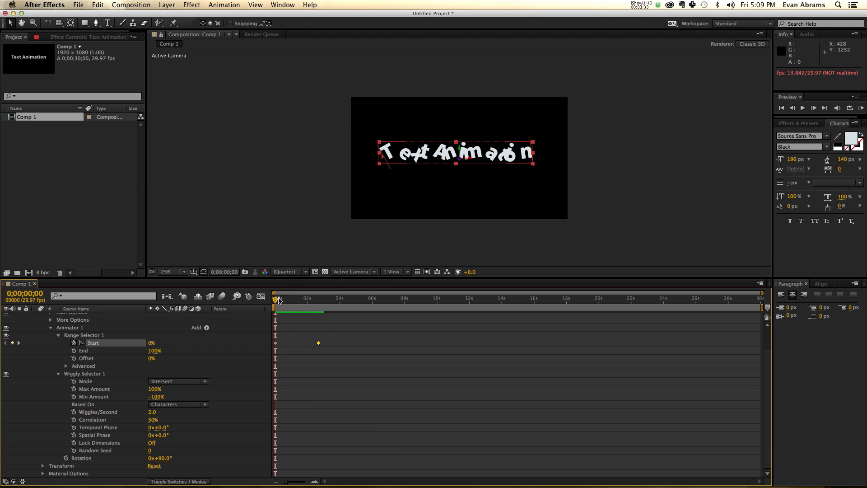
pyautogui.moveTo(280, 301); pyautogui.dragTo(319, 301)
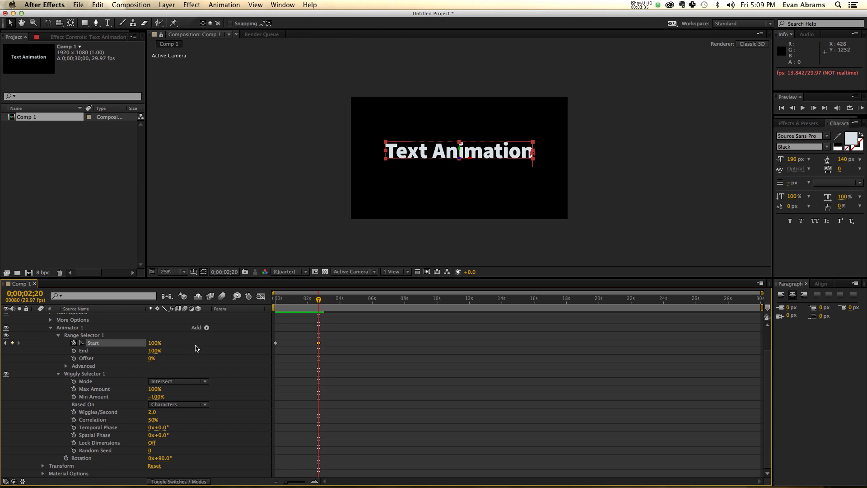
pyautogui.scroll(3, 170, 355)
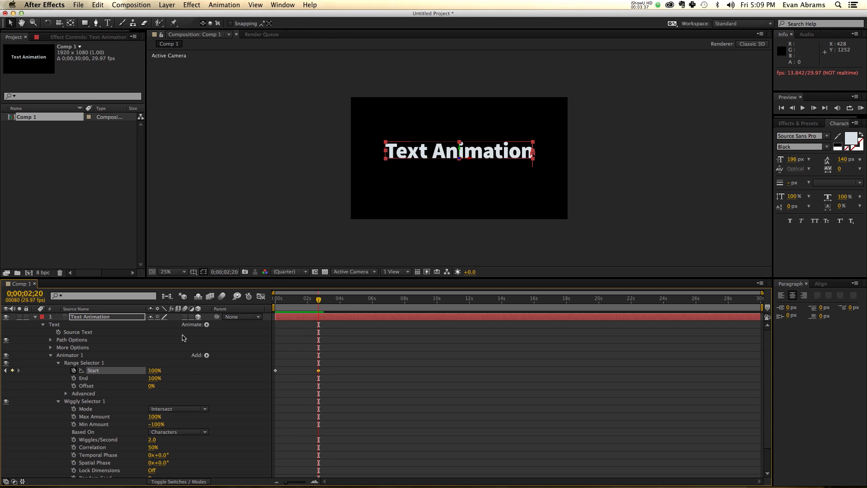
# Step: Enable Per-character 3D on Animator 1
pyautogui.click(207, 355)
pyautogui.moveTo(224, 355)
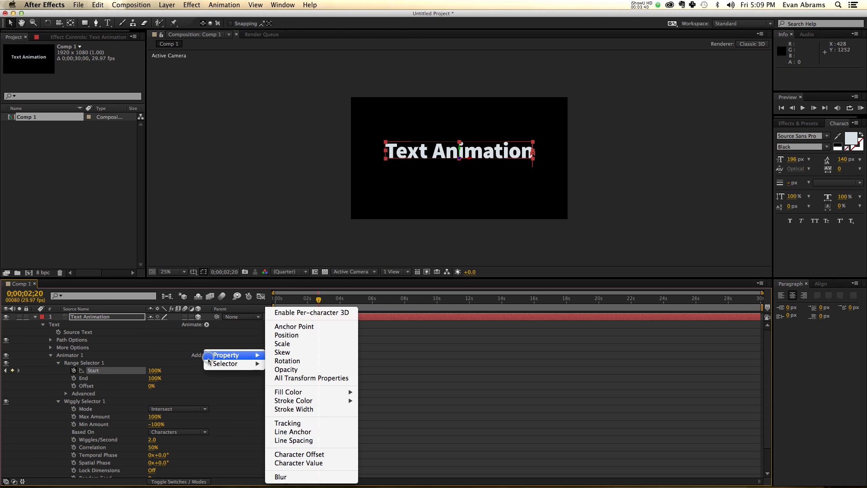
pyautogui.click(294, 311)
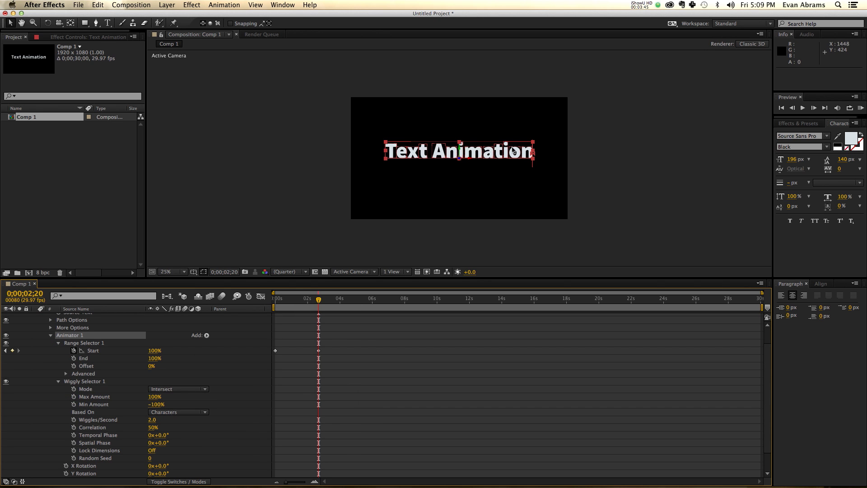
pyautogui.moveTo(297, 301); pyautogui.dragTo(277, 311)
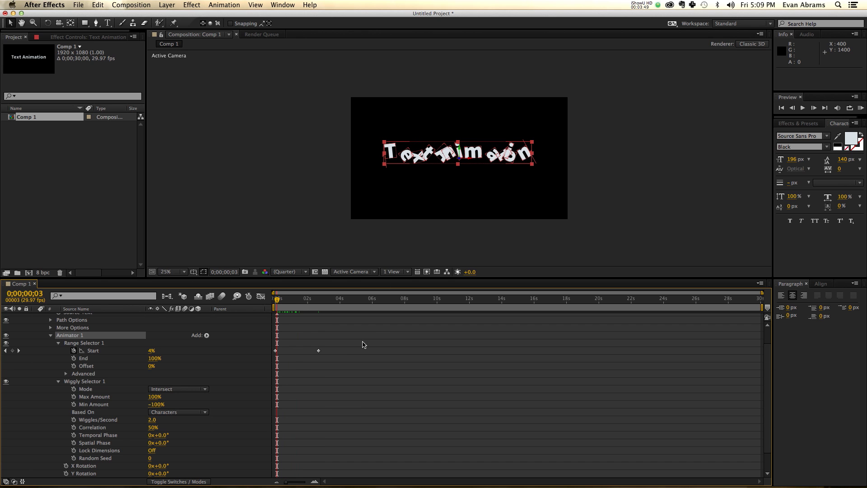
pyautogui.scroll(-2, 202, 401)
# Step: Set Animator 1's X, Y and Z Rotation each to 180°
pyautogui.click(92, 442)
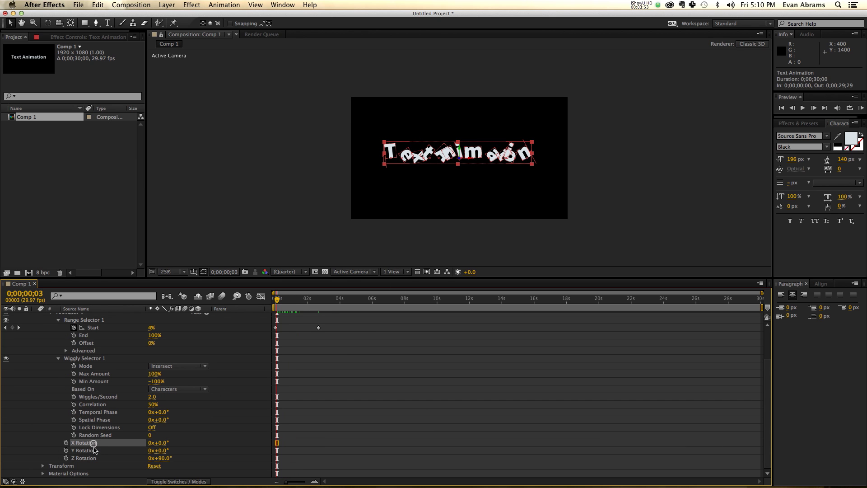
pyautogui.keyDown('shift'); pyautogui.click(93, 457); pyautogui.keyUp('shift')
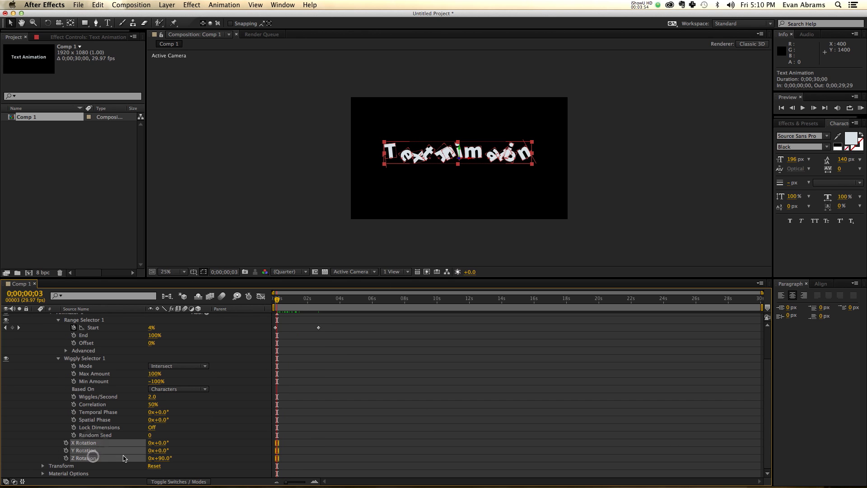
pyautogui.click(166, 446)
pyautogui.write('180')
pyautogui.press('Tab')
pyautogui.press('Tab')
pyautogui.write('180')
pyautogui.press('Tab')
pyautogui.press('Tab')
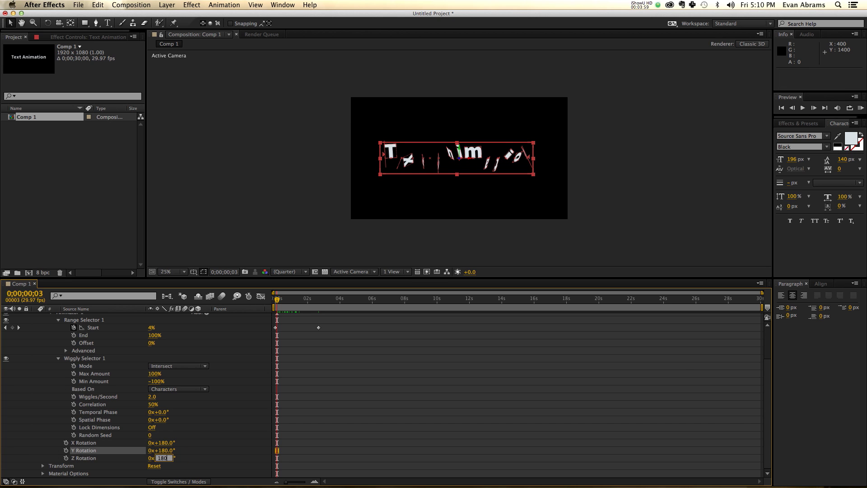
pyautogui.write('180')
pyautogui.press('Return')
# Step: Preview the letters flipping in 3D
pyautogui.press('space')
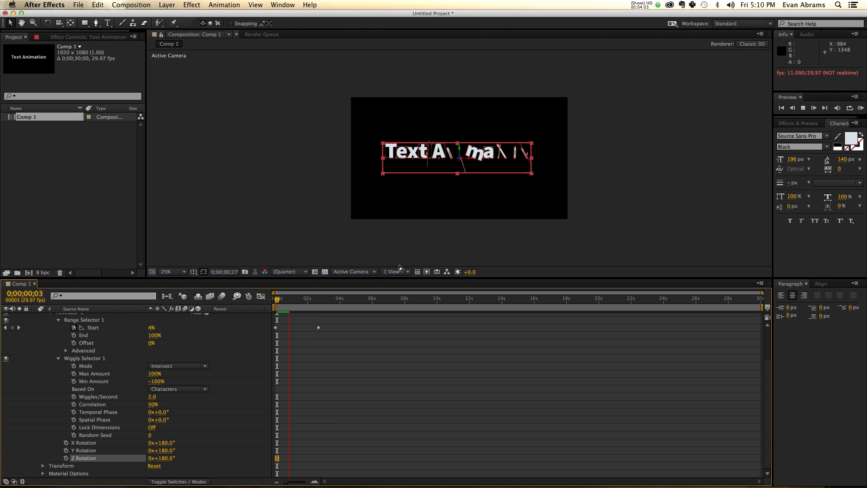
pyautogui.press('space')
pyautogui.scroll(1, 116, 385)
pyautogui.scroll(2, 116, 385)
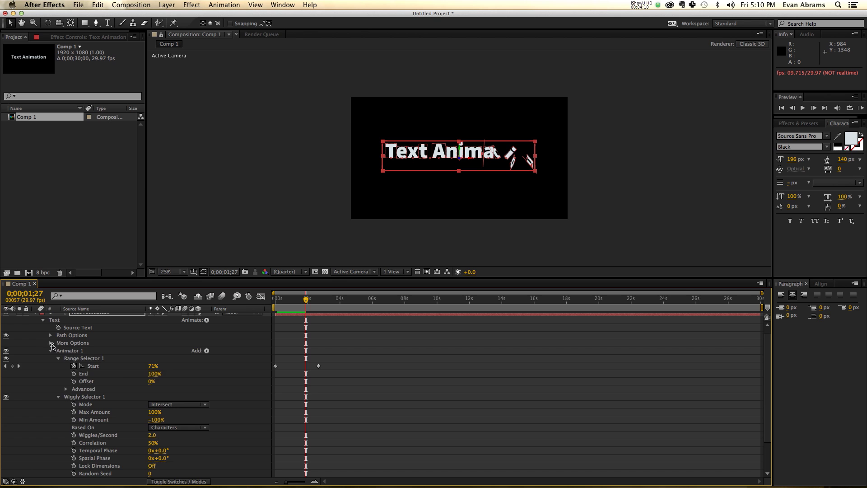
# Step: Set the text's Anchor Point Grouping to All
pyautogui.click(51, 343)
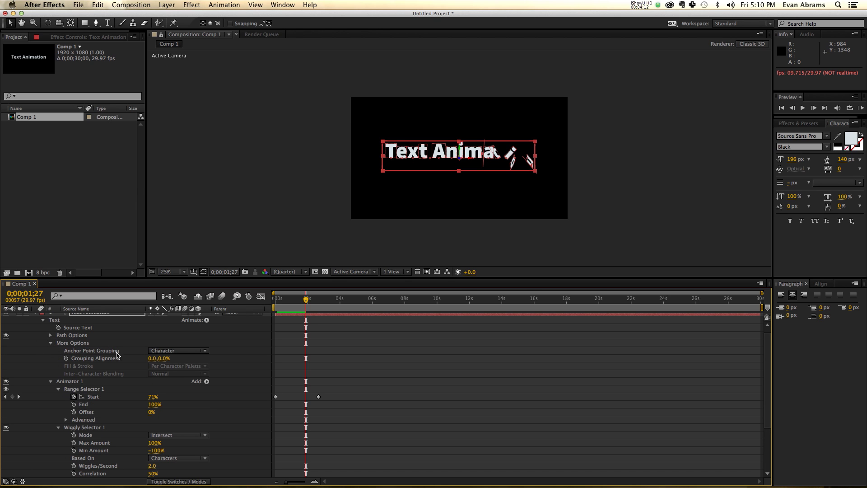
pyautogui.click(100, 352)
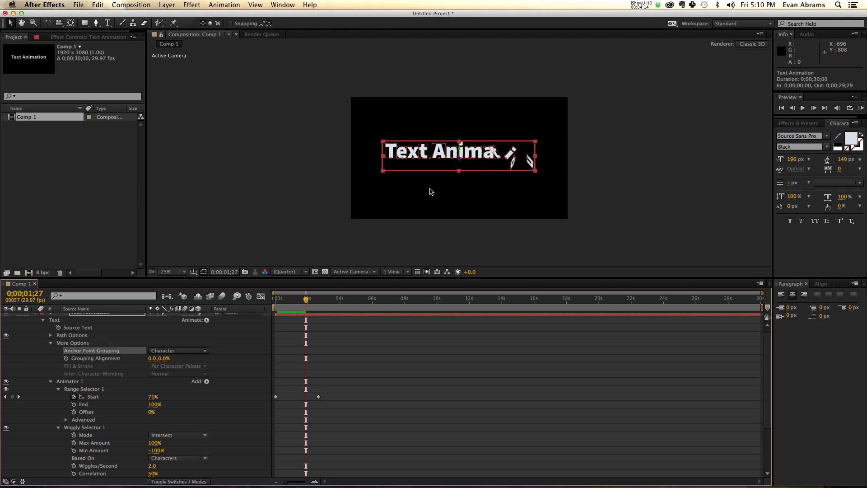
pyautogui.press('/')
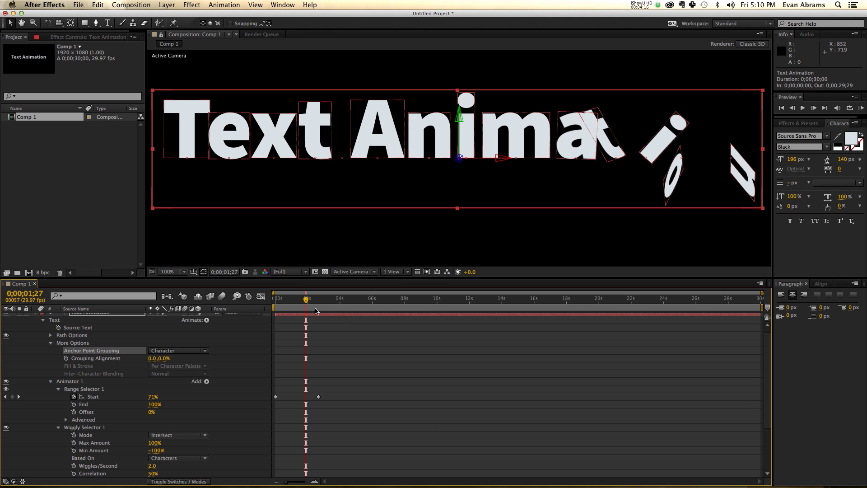
pyautogui.moveTo(305, 299); pyautogui.dragTo(302, 302)
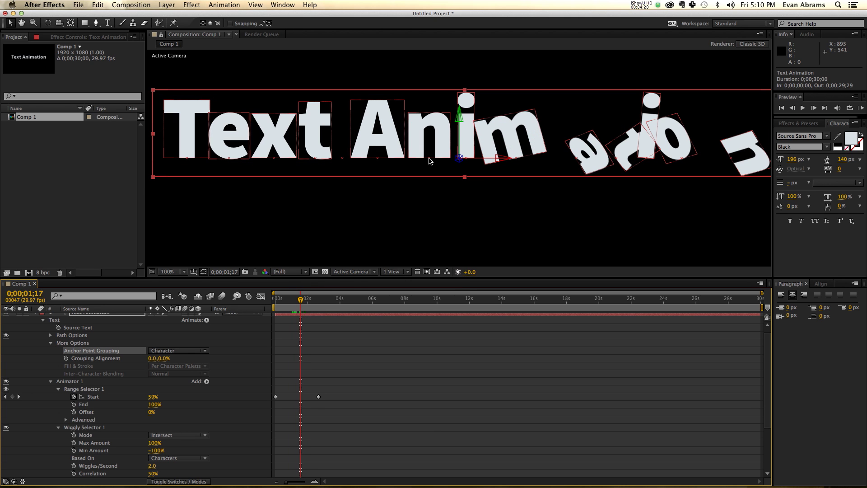
pyautogui.click(184, 350)
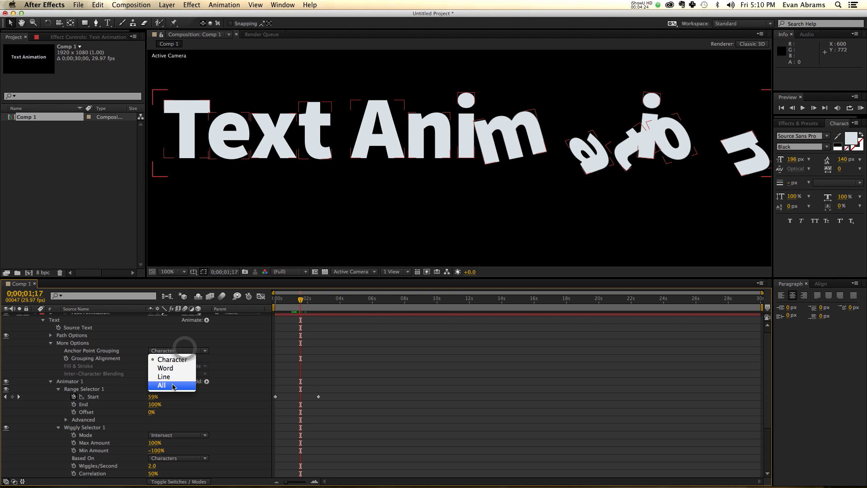
pyautogui.click(173, 386)
# Step: Preview the scattering letters at half-size view
pyautogui.press(',')
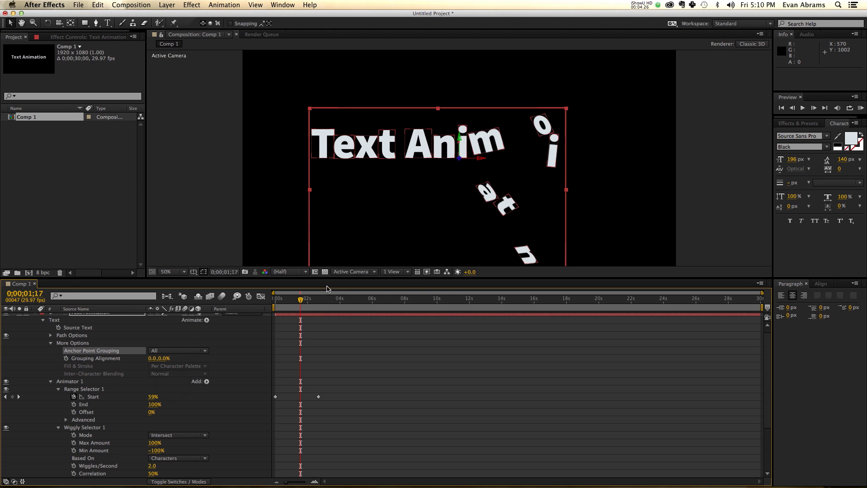
pyautogui.press('KP_0')
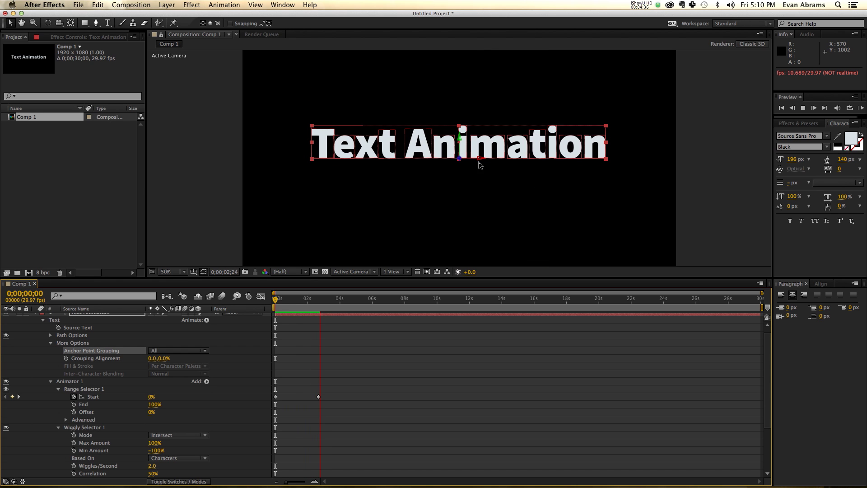
pyautogui.press('space')
# Step: Inspect Wiggly Selector 1's effect on the letters at about one second
pyautogui.click(293, 310)
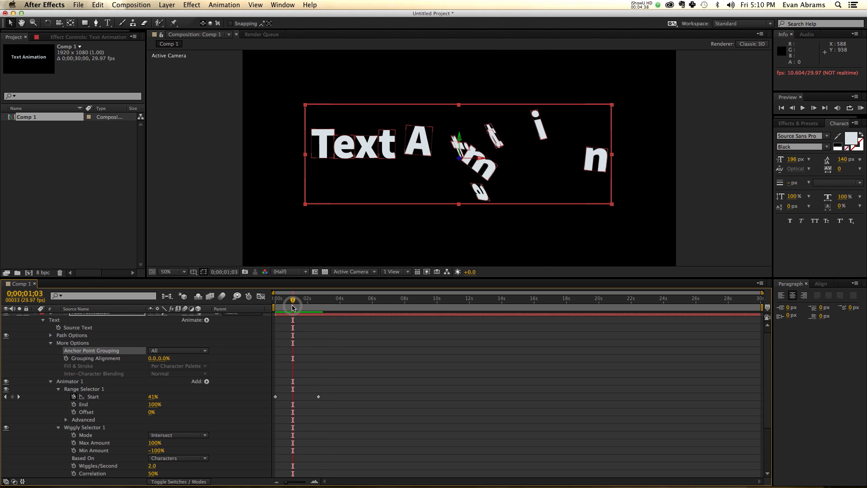
pyautogui.click(90, 345)
pyautogui.scroll(1, 95, 375)
pyautogui.scroll(-5, 96, 375)
pyautogui.scroll(5, 96, 388)
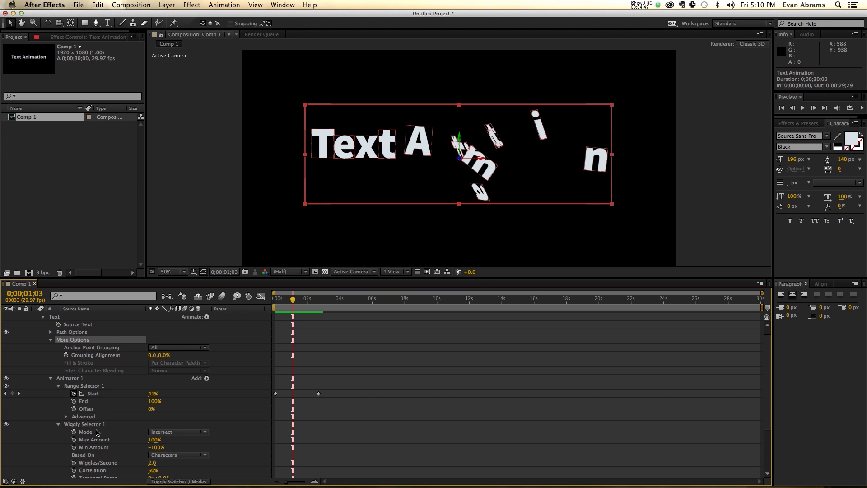
pyautogui.scroll(-3, 101, 405)
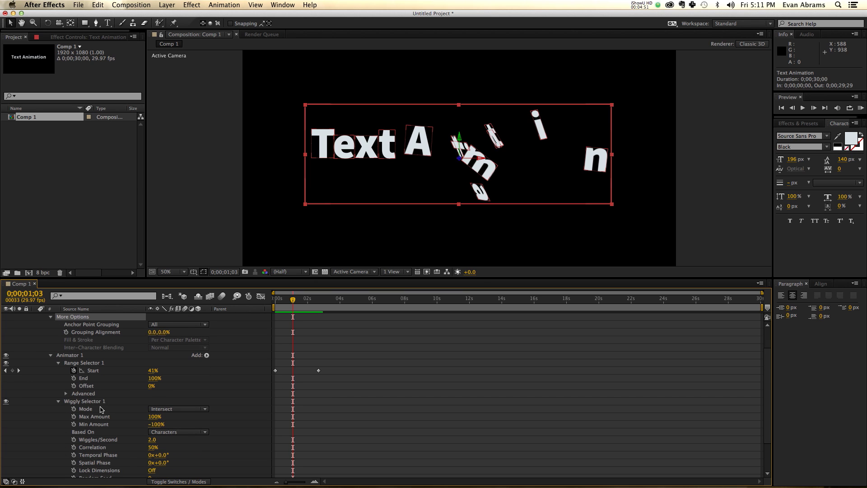
pyautogui.click(102, 402)
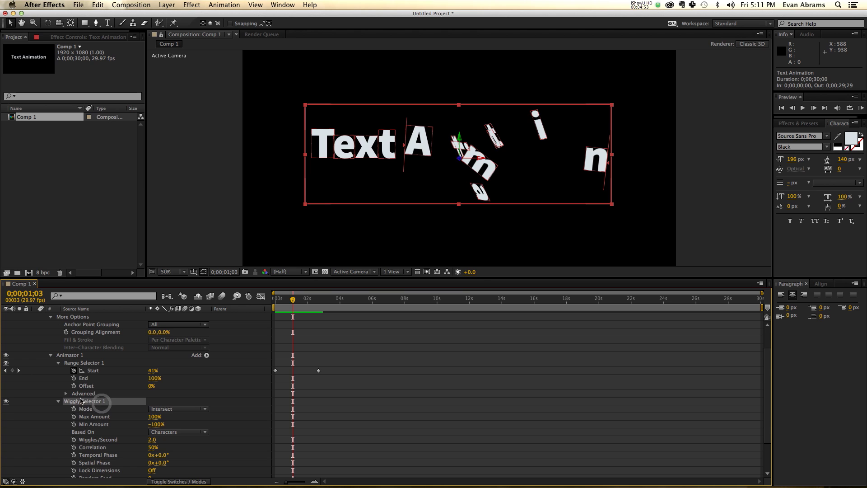
pyautogui.scroll(4, 92, 403)
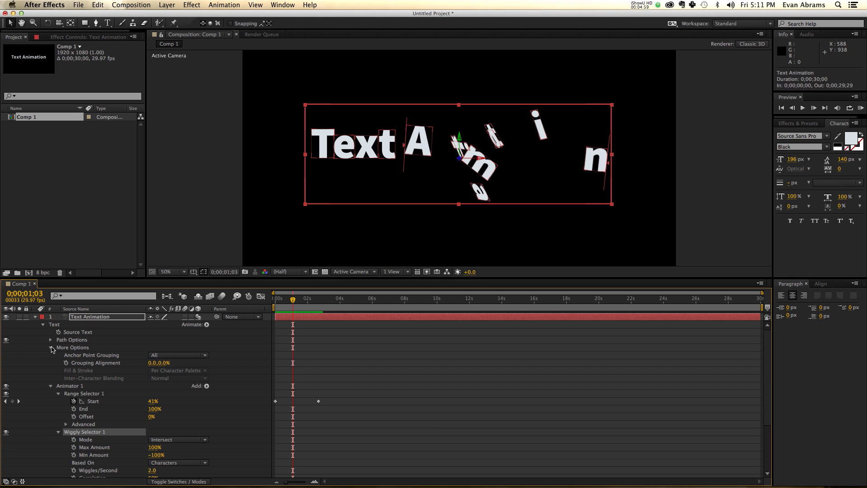
# Step: Add a Position property to Animator 1 at the first frame
pyautogui.click(51, 350)
pyautogui.press('Home')
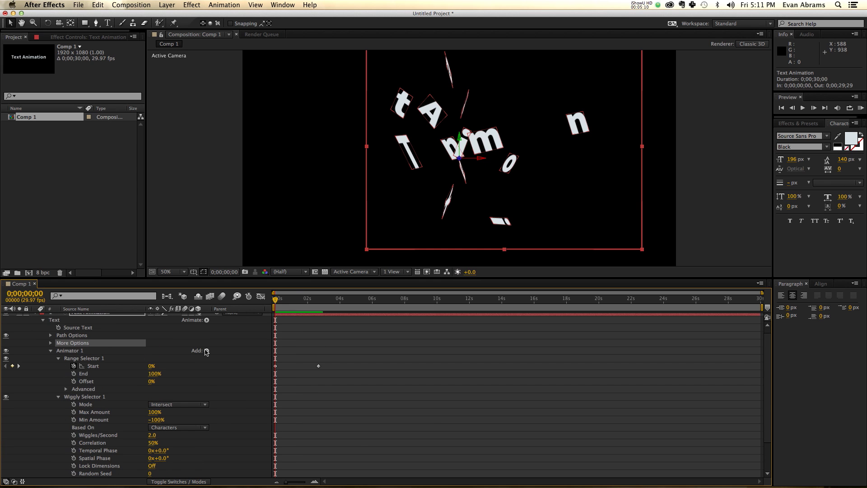
pyautogui.click(206, 351)
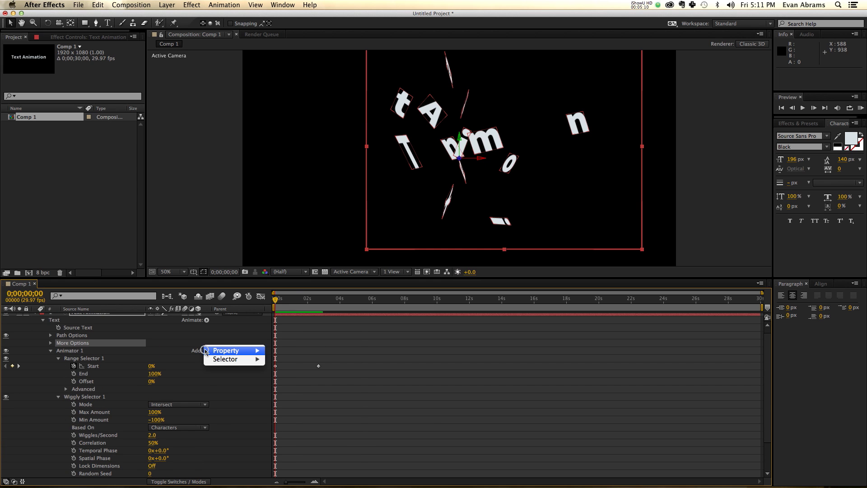
pyautogui.moveTo(246, 351)
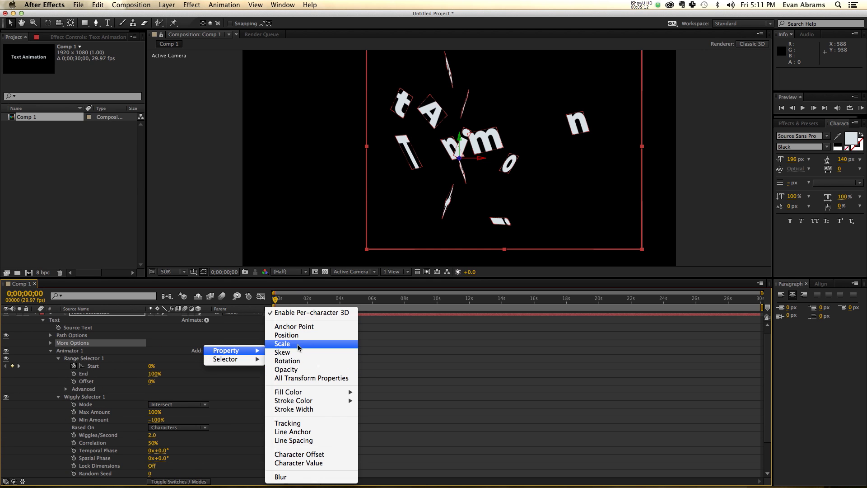
pyautogui.click(290, 335)
# Step: Set Animator 1's Position to 1000, 1000, 1000 and preview the scattering letters
pyautogui.scroll(-2, 182, 423)
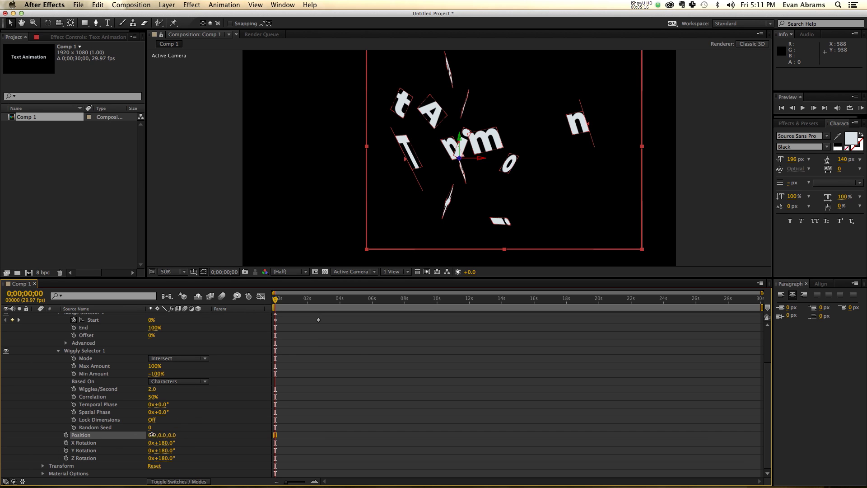
pyautogui.click(153, 435)
pyautogui.write('1000')
pyautogui.press('Tab')
pyautogui.write('1000')
pyautogui.press('Tab')
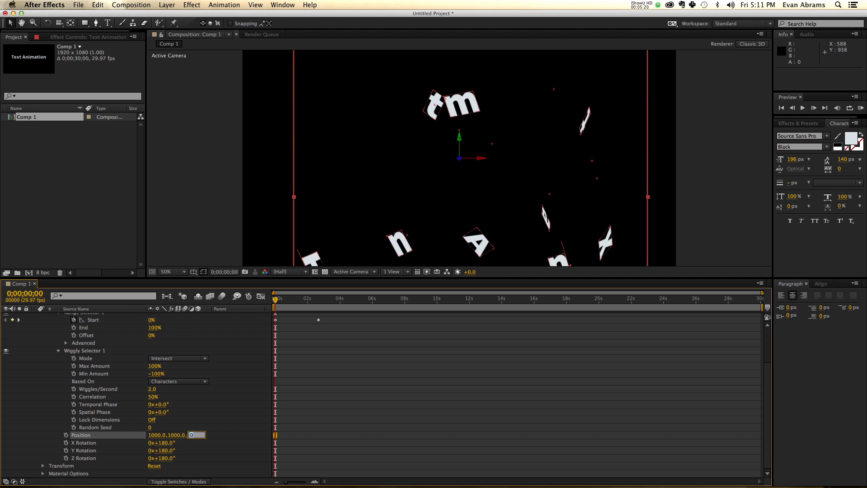
pyautogui.write('1000')
pyautogui.press('Return')
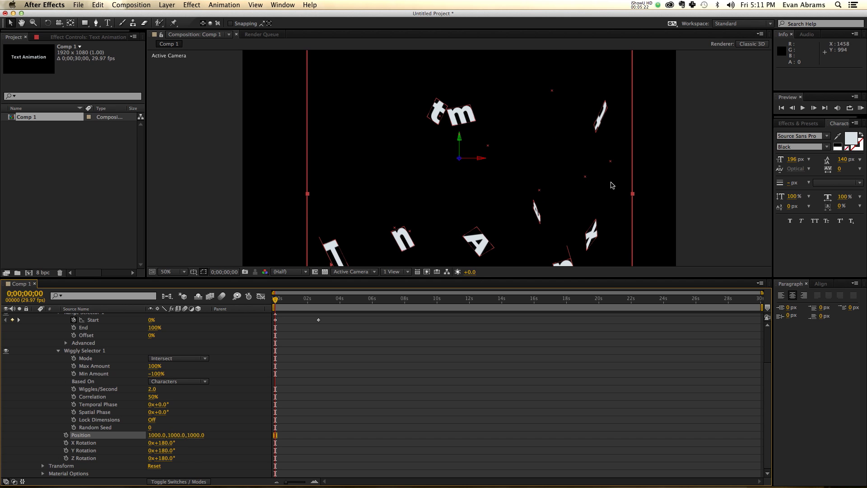
pyautogui.press('space')
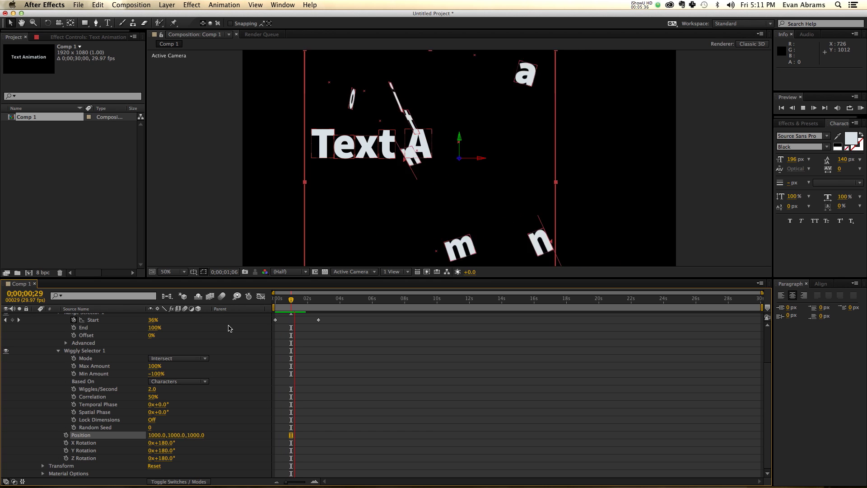
pyautogui.press('space')
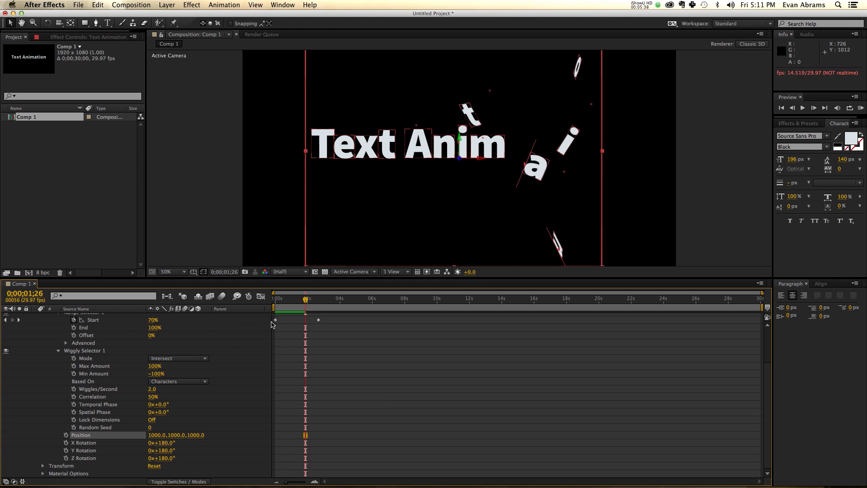
# Step: Set Wiggly Selector 1's Wiggles/Second to 0
pyautogui.click(152, 390)
pyautogui.write('0')
pyautogui.press('Return')
# Step: Preview the letters holding fixed scattered positions as they form 'Text Animation', then return to the first frame
pyautogui.press('KP_0')
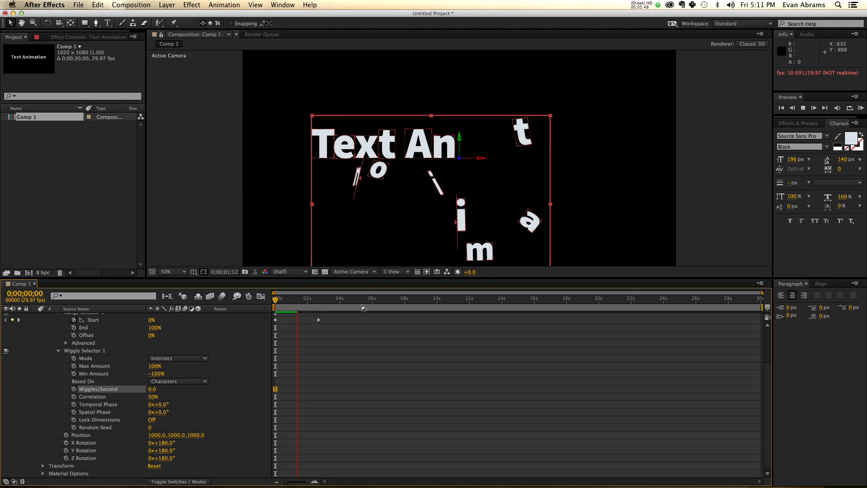
pyautogui.click(316, 335)
pyautogui.scroll(2, 316, 335)
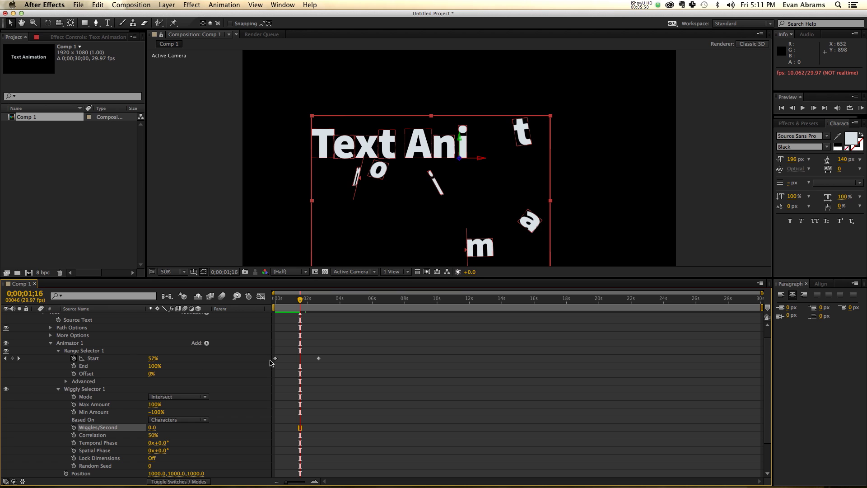
pyautogui.moveTo(301, 306); pyautogui.dragTo(324, 304)
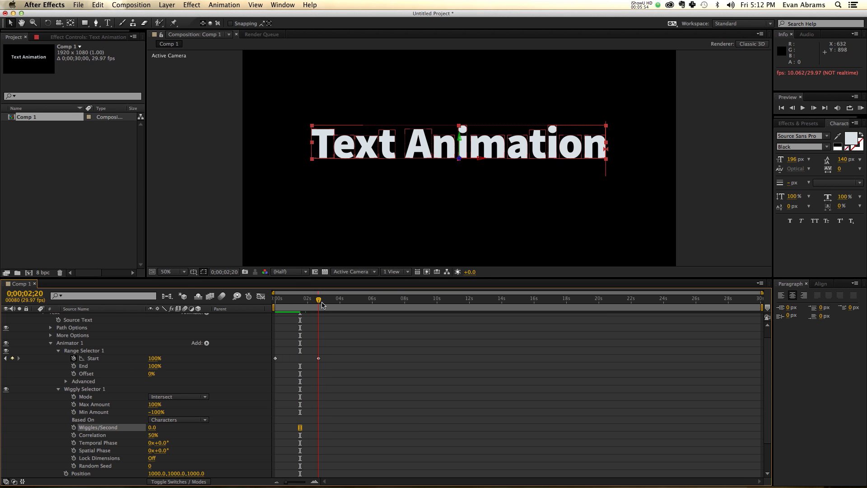
pyautogui.press('Home')
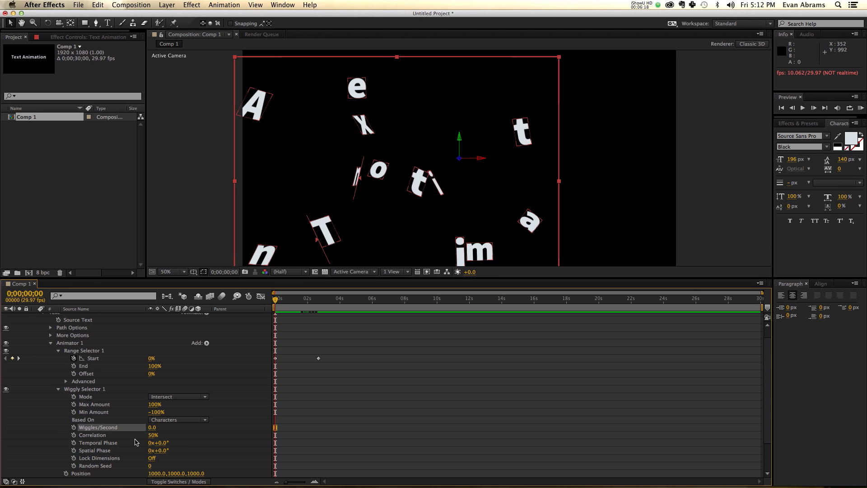
# Step: Drive Temporal Phase with the expression time*1000 and preview the tumbling letters assembling
pyautogui.keyDown('alt'); pyautogui.click(74, 445); pyautogui.keyUp('alt')
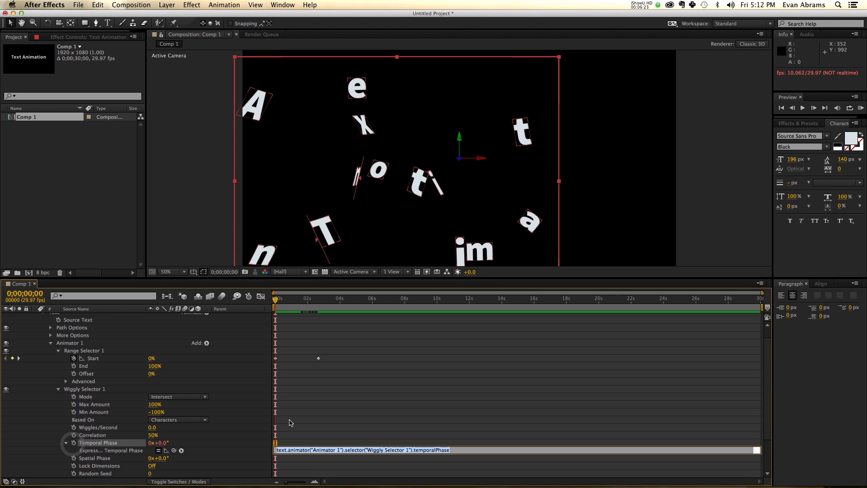
pyautogui.write('time')
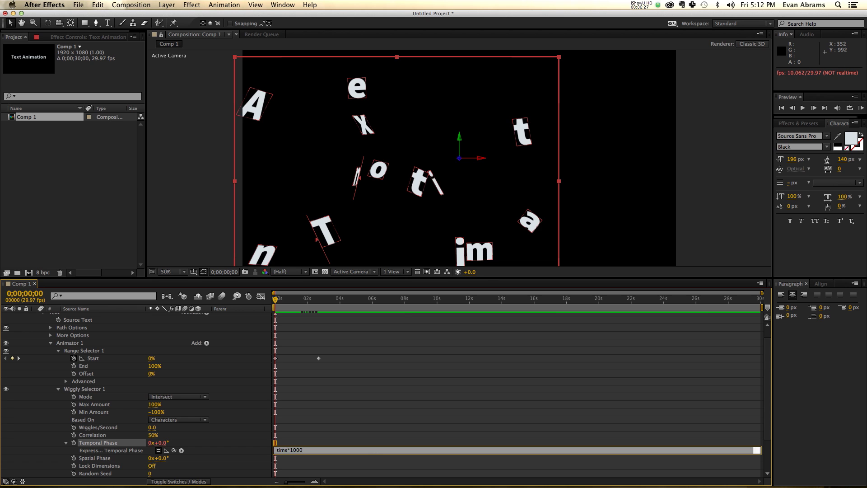
pyautogui.write('*1000')
pyautogui.click(314, 416)
pyautogui.press('space')
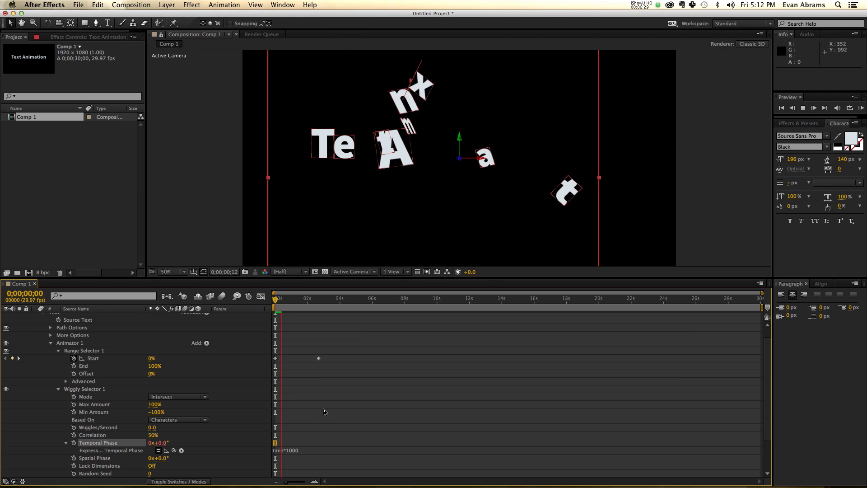
pyautogui.click(284, 304)
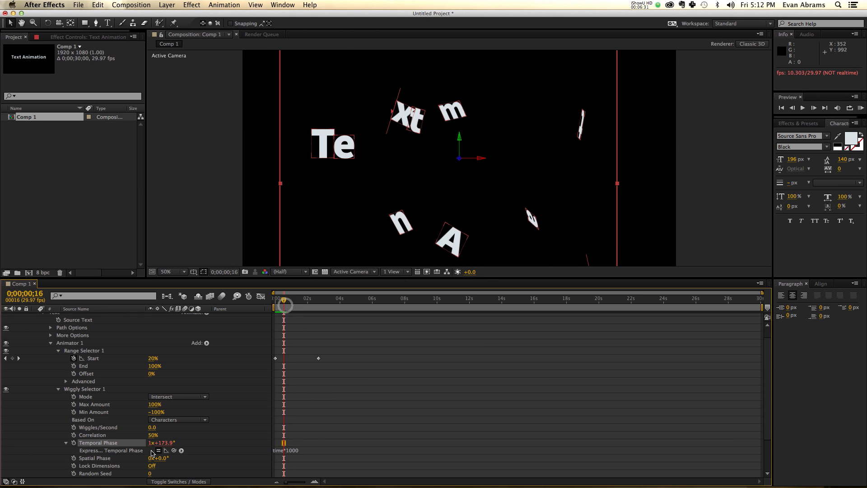
pyautogui.press('space')
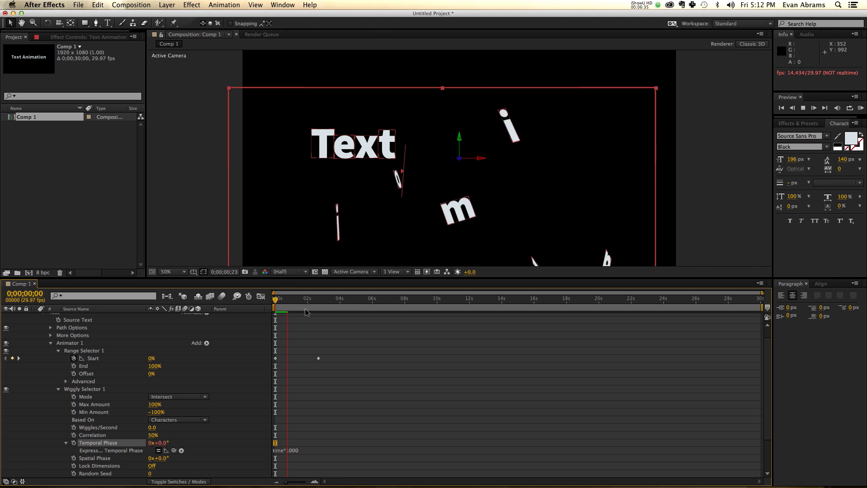
pyautogui.click(289, 303)
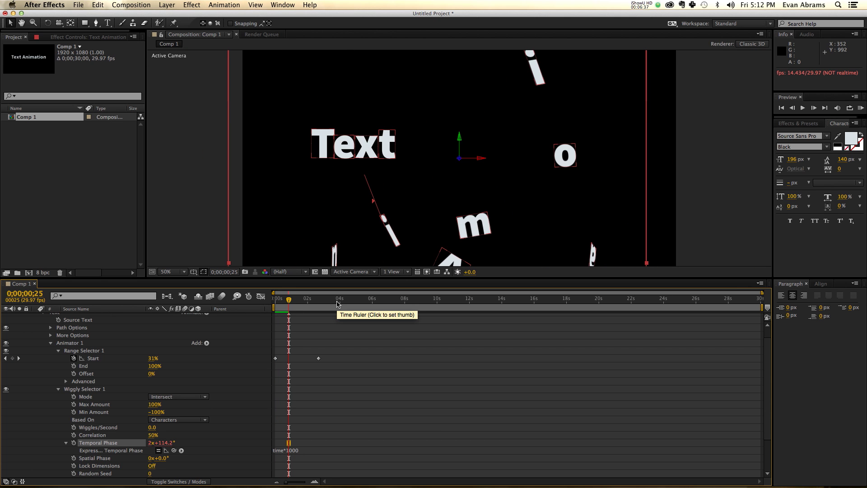
pyautogui.click(283, 302)
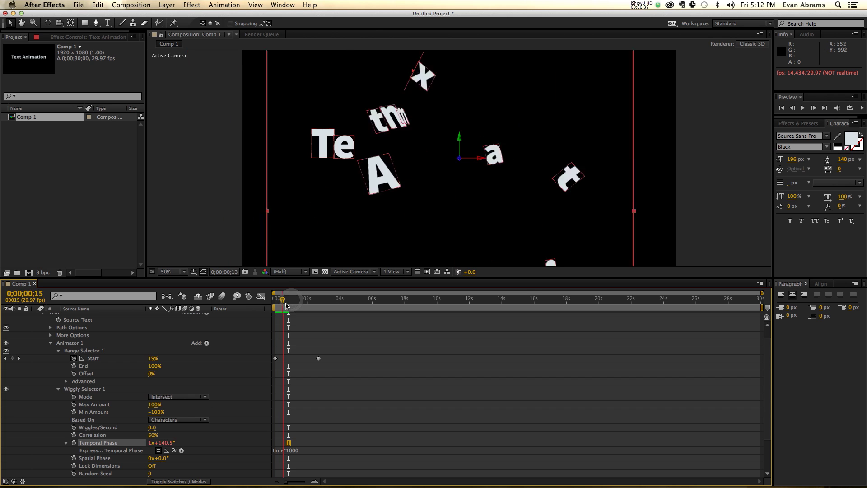
pyautogui.moveTo(287, 306); pyautogui.dragTo(306, 308)
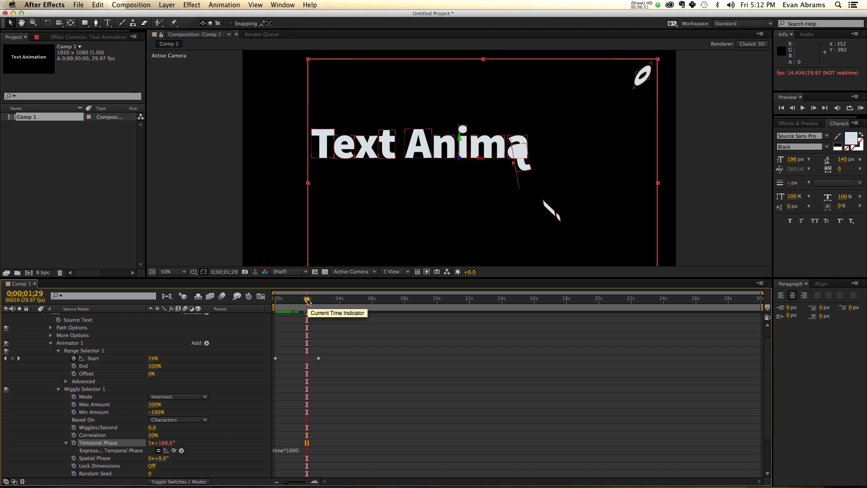
# Step: Try a shorter time expression on Temporal Phase, then restore it to time*1000
pyautogui.click(295, 451)
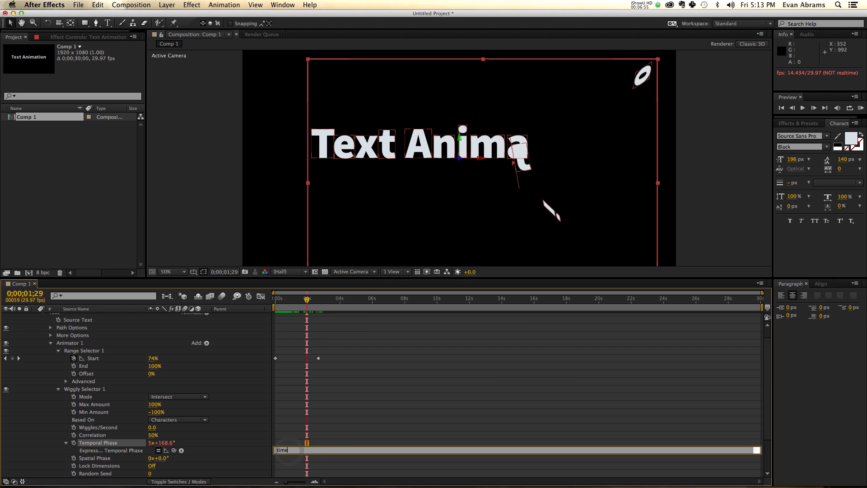
pyautogui.press('KP_Enter')
pyautogui.press('space')
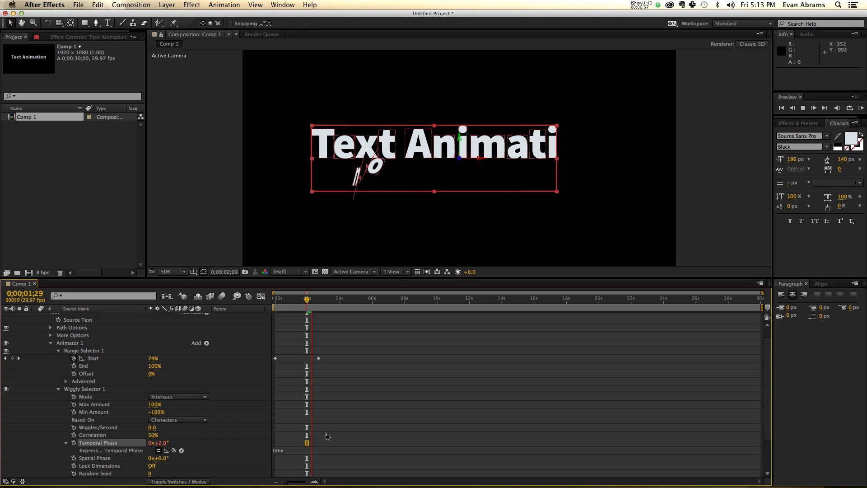
pyautogui.click(289, 449)
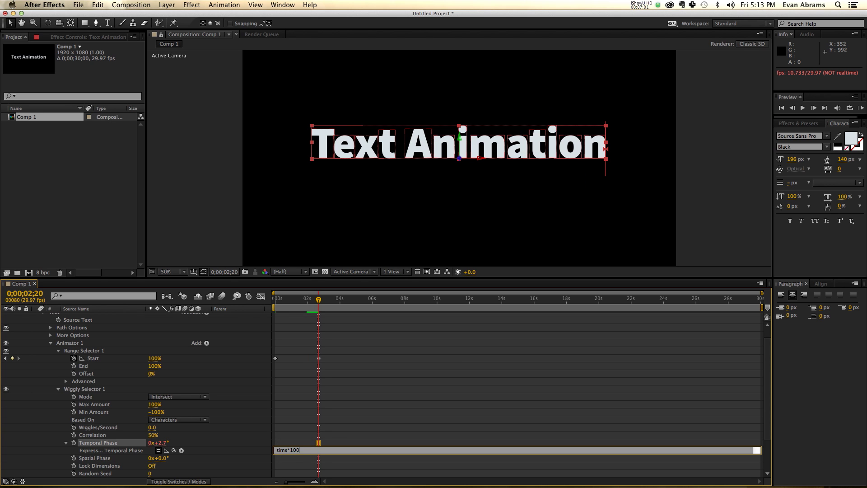
pyautogui.press('KP_Enter')
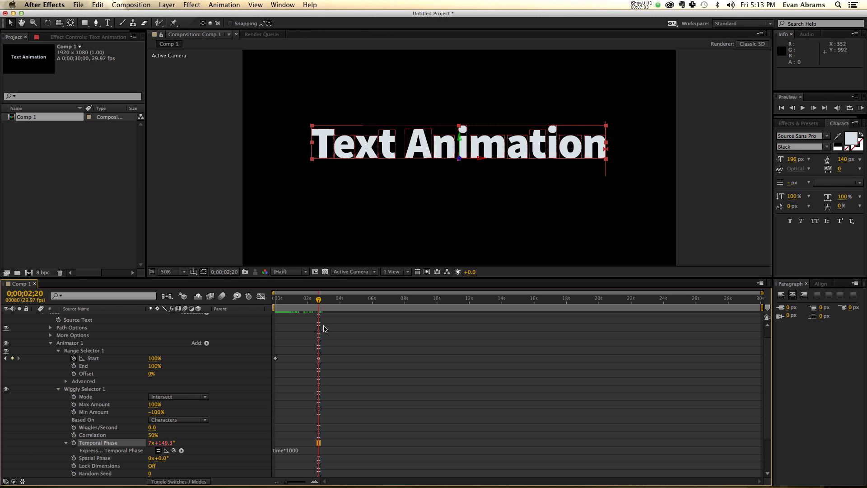
# Step: Preview the scatter briefly from the first frame
pyautogui.press('Home')
pyautogui.press('space')
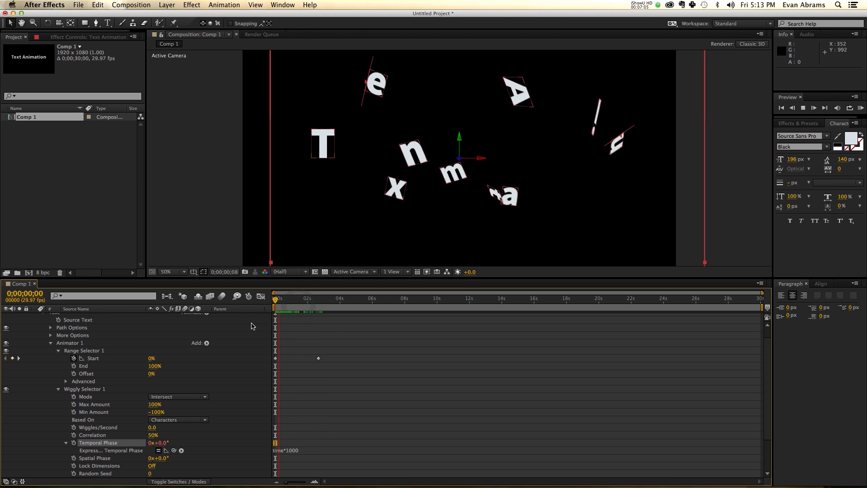
pyautogui.press('space')
# Step: Copy the time*1000 expression from Temporal Phase onto Spatial Phase
pyautogui.click(305, 451)
pyautogui.press('super+c')
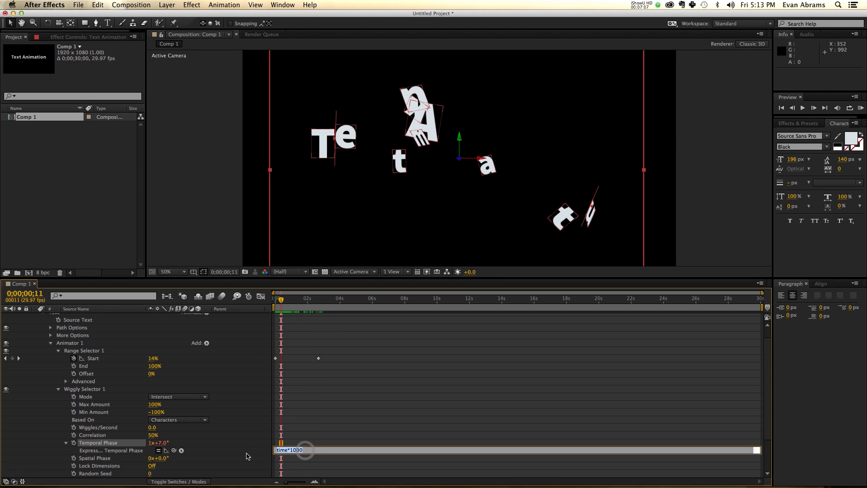
pyautogui.keyDown('alt'); pyautogui.click(73, 457); pyautogui.keyUp('alt')
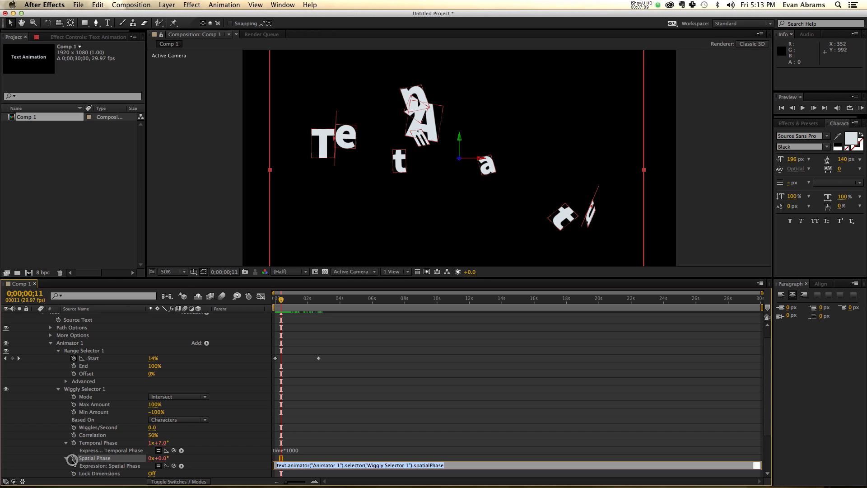
pyautogui.press('super+v')
pyautogui.press('KP_Enter')
# Step: Preview from the start until the letters fully assemble into 'Text Animation'
pyautogui.press('space')
pyautogui.moveTo(294, 303); pyautogui.dragTo(275, 302)
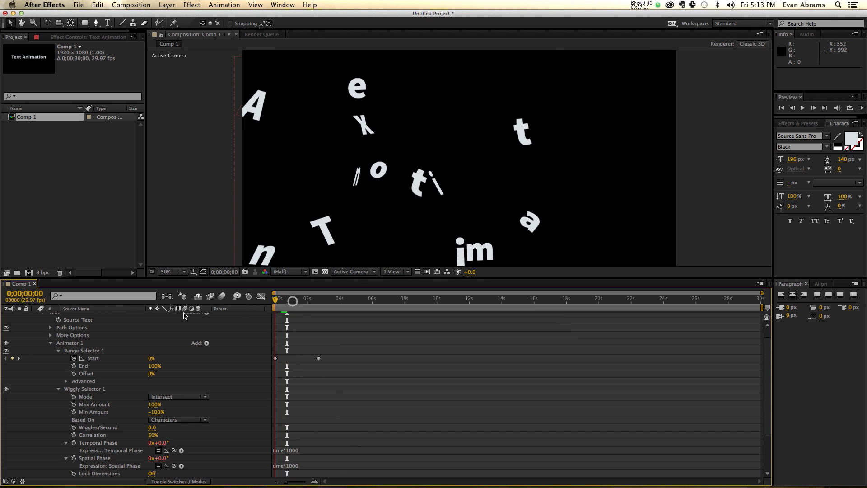
pyautogui.press('space')
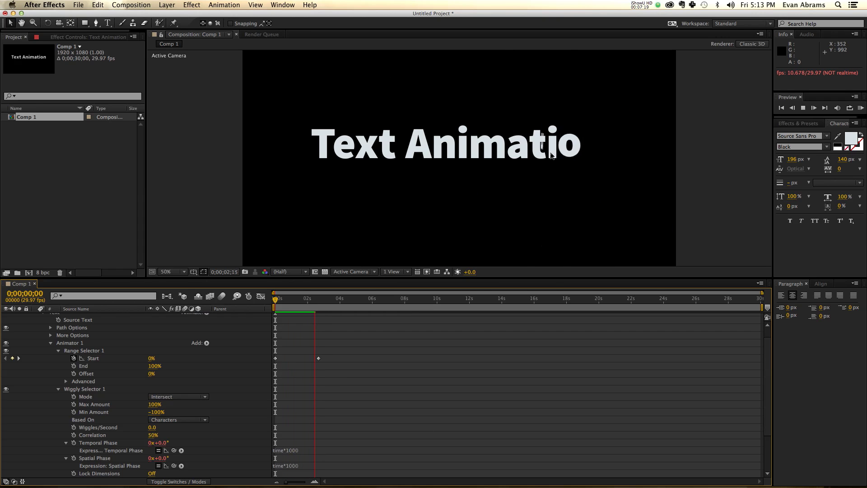
pyautogui.press('space')
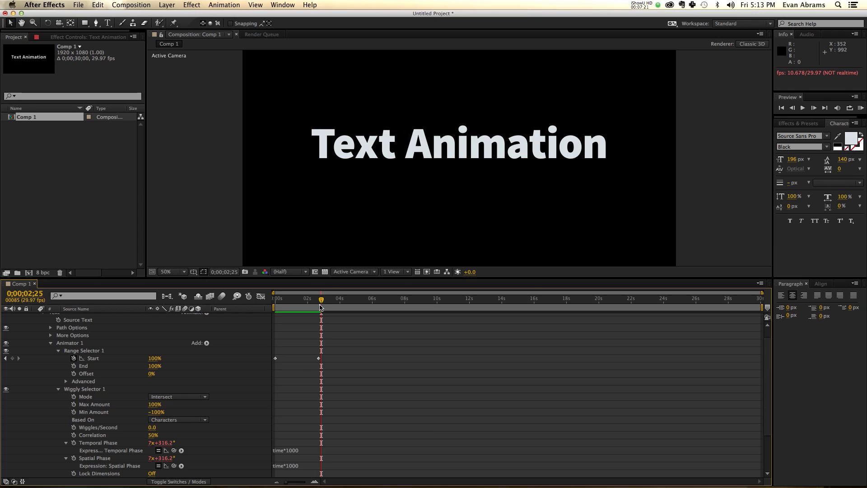
# Step: Keyframe Position and X, Y, Z Rotation, moving those keyframes to 0s
pyautogui.scroll(-3, 302, 371)
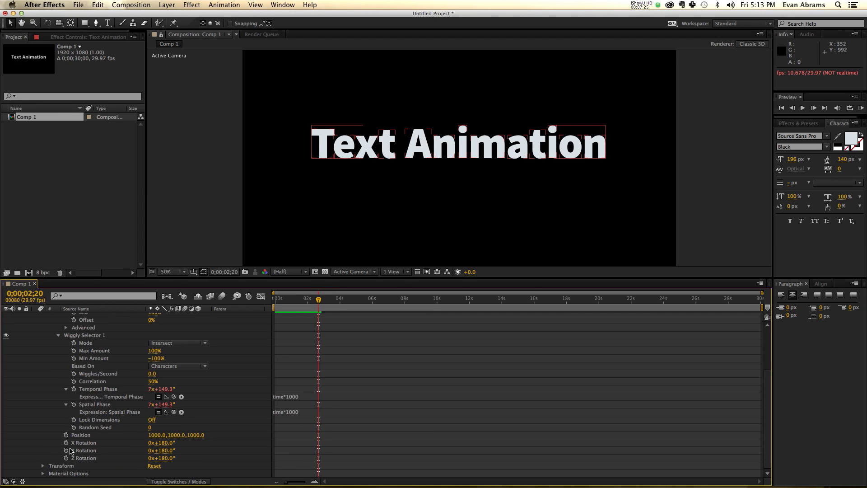
pyautogui.moveTo(66, 436); pyautogui.dragTo(66, 458)
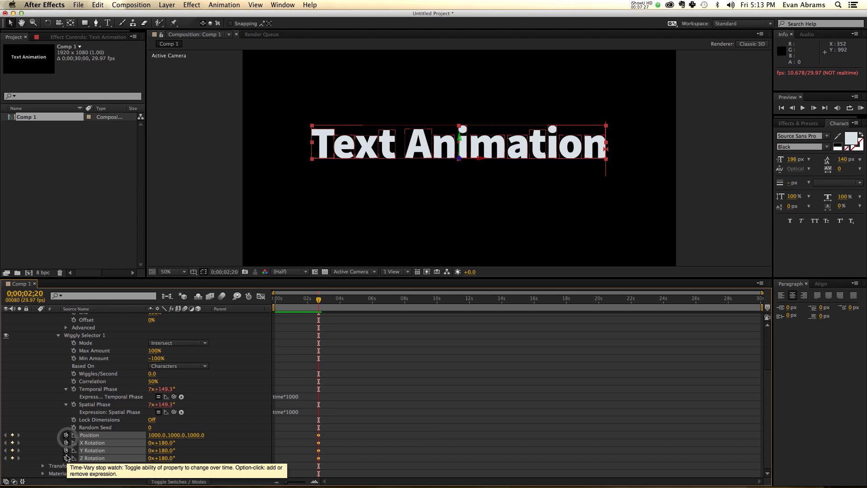
pyautogui.moveTo(321, 444); pyautogui.dragTo(205, 443)
pyautogui.moveTo(280, 441); pyautogui.dragTo(280, 441)
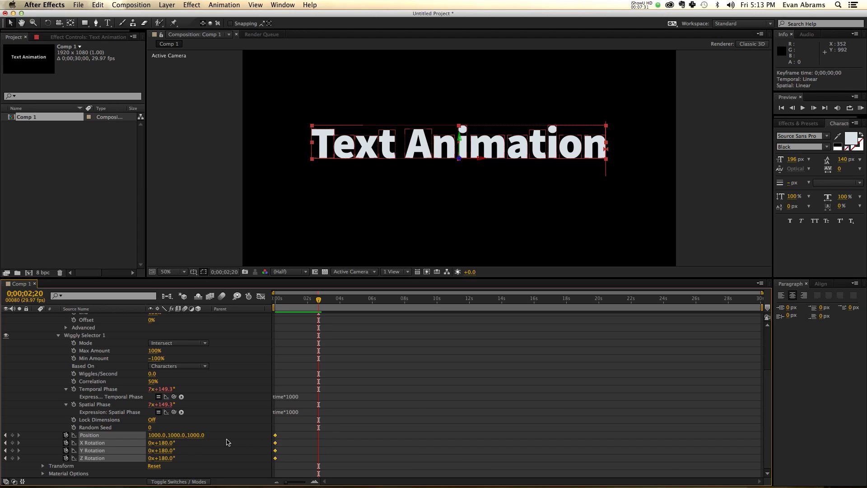
# Step: At 2;20, set Position to 0,0,0 and the X, Y, Z Rotations to 0°
pyautogui.click(156, 435)
pyautogui.write('0')
pyautogui.press('Tab')
pyautogui.write('0')
pyautogui.press('Tab')
pyautogui.write('00')
pyautogui.press('Tab')
pyautogui.press('Tab')
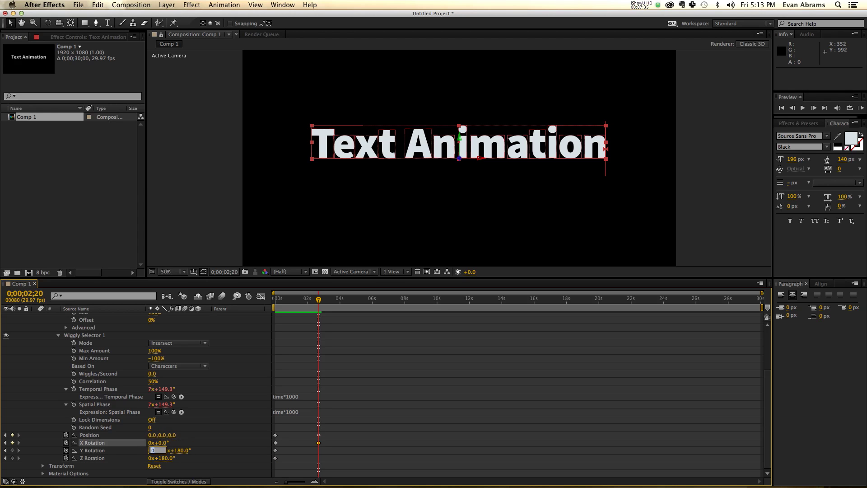
pyautogui.write('0')
pyautogui.press('Tab')
pyautogui.press('Return')
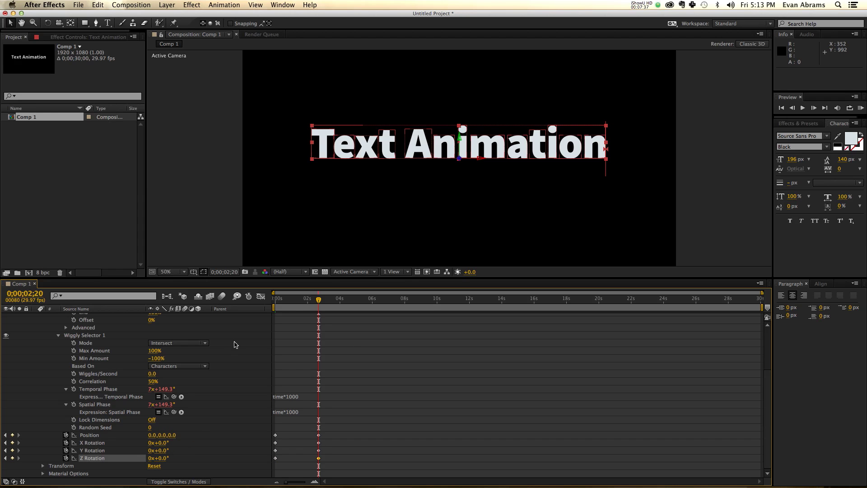
# Step: Preview from the first frame as the letters settle into 'Text Animation'
pyautogui.click(294, 304)
pyautogui.press('space')
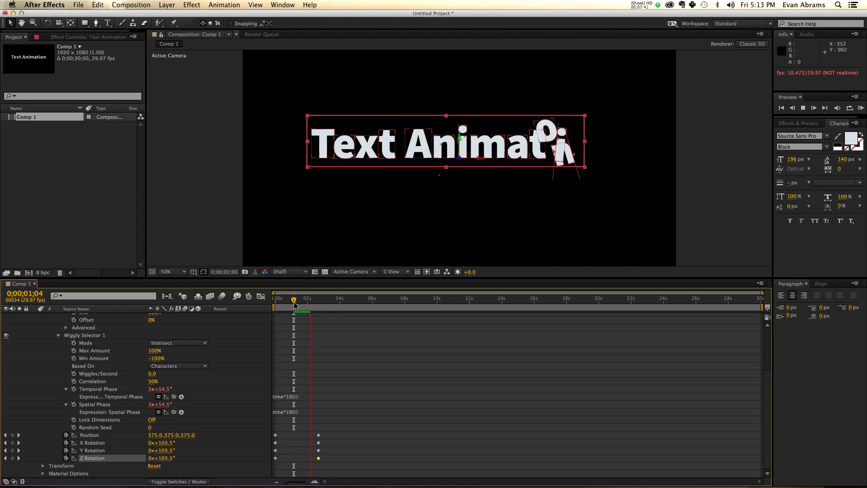
pyautogui.click(321, 297)
pyautogui.moveTo(308, 300); pyautogui.dragTo(221, 327)
pyautogui.click(371, 367)
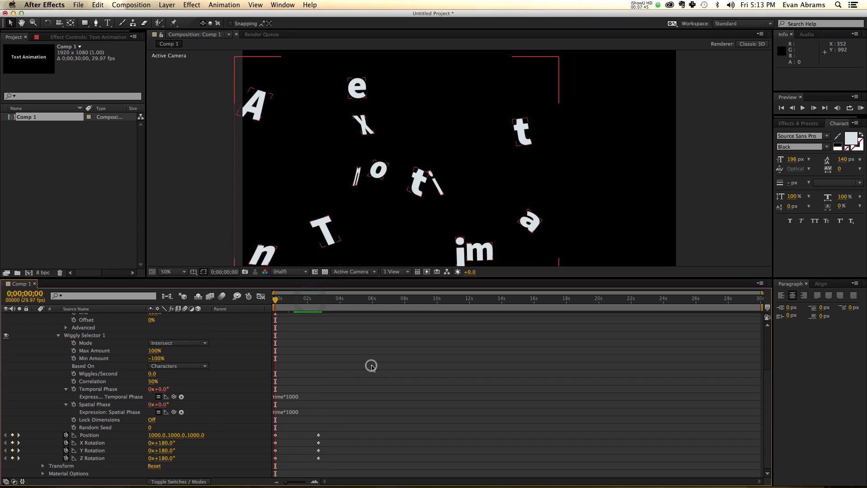
pyautogui.press('space')
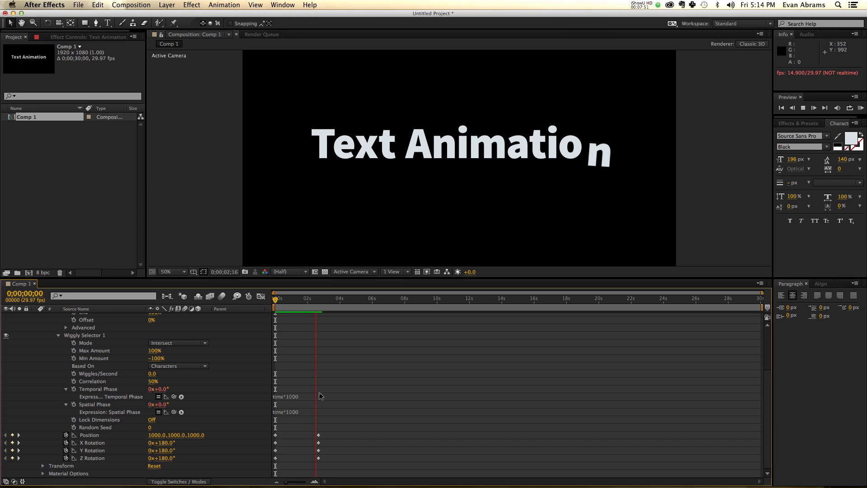
pyautogui.press('space')
pyautogui.click(344, 319)
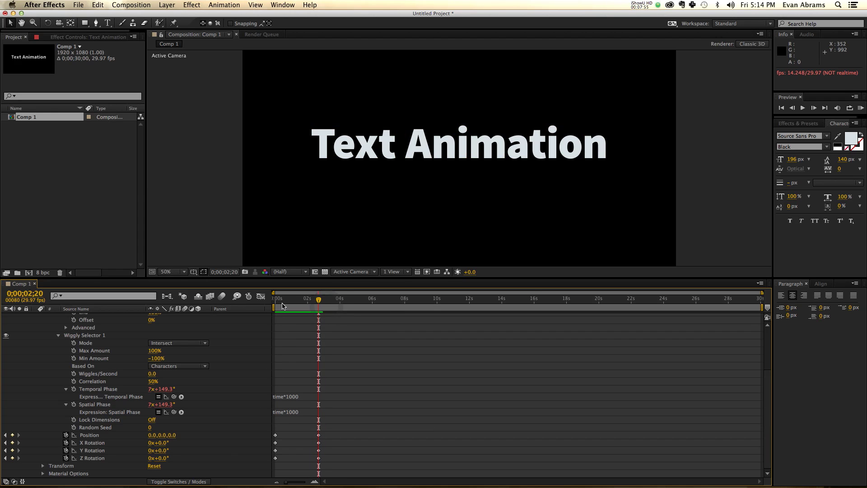
pyautogui.click(277, 298)
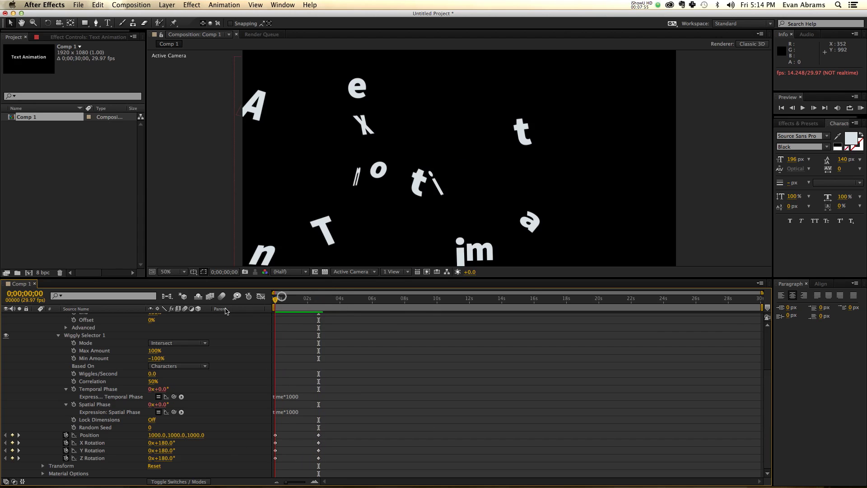
# Step: Keyframe Wiggly Selector Max Amount at 100% and Min Amount at -100% at 0s
pyautogui.click(65, 436)
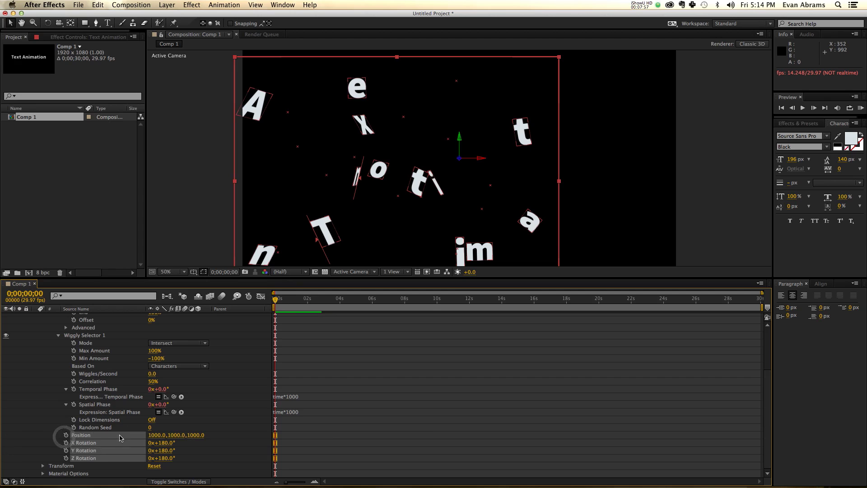
pyautogui.click(74, 351)
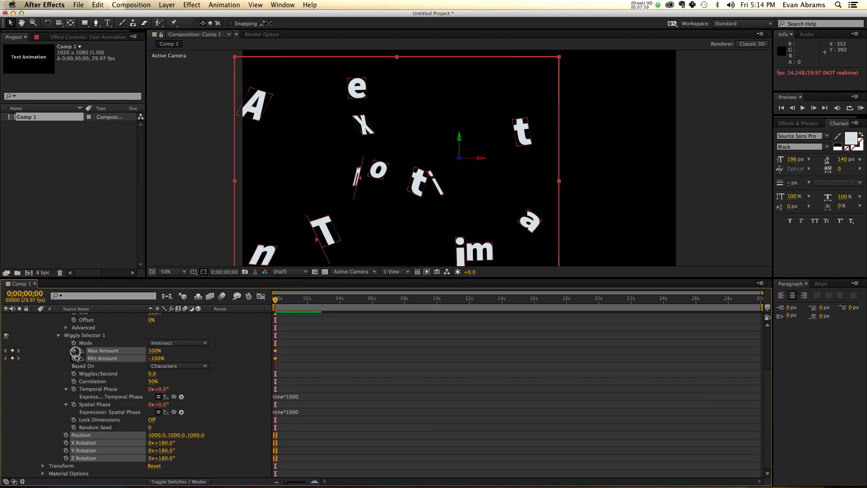
pyautogui.click(74, 358)
pyautogui.scroll(1, 107, 355)
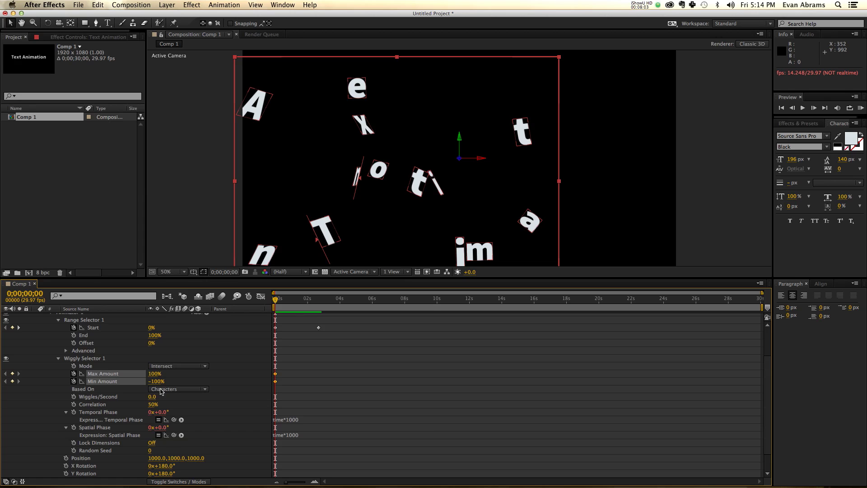
pyautogui.scroll(-1, 158, 445)
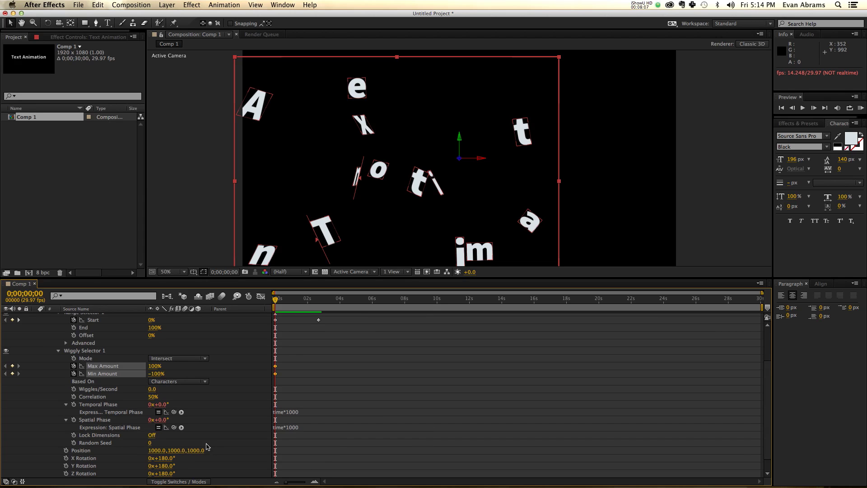
# Step: At 2;20, set both Max Amount and Min Amount to 0%
pyautogui.click(319, 308)
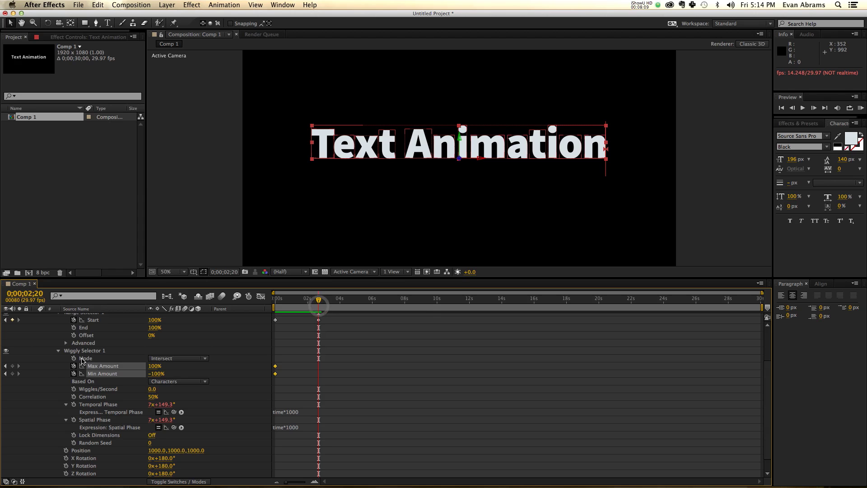
pyautogui.click(13, 367)
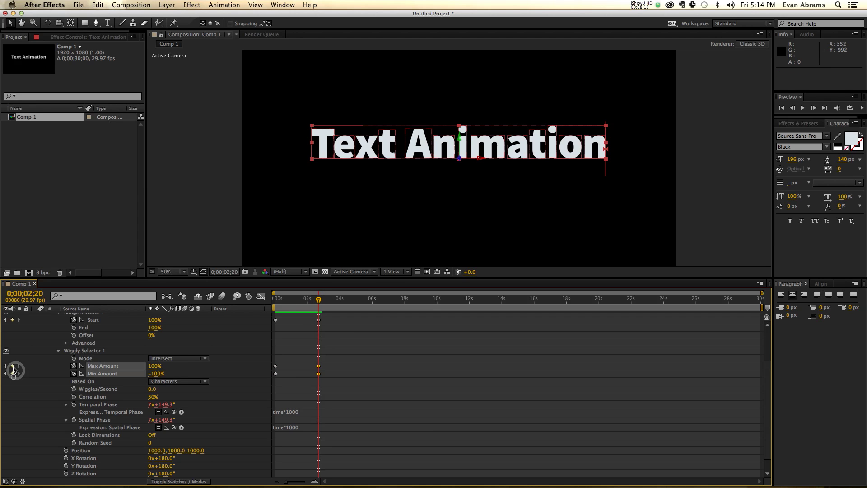
pyautogui.click(155, 366)
pyautogui.write('0')
pyautogui.press('Tab')
pyautogui.write('0')
pyautogui.press('Return')
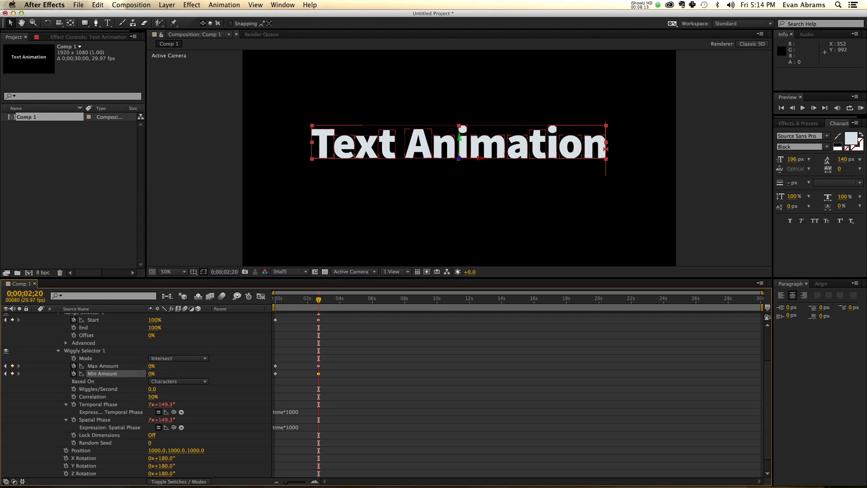
# Step: Preview the wiggle fading out from the start of the comp
pyautogui.moveTo(318, 308); pyautogui.dragTo(275, 309)
pyautogui.press('space')
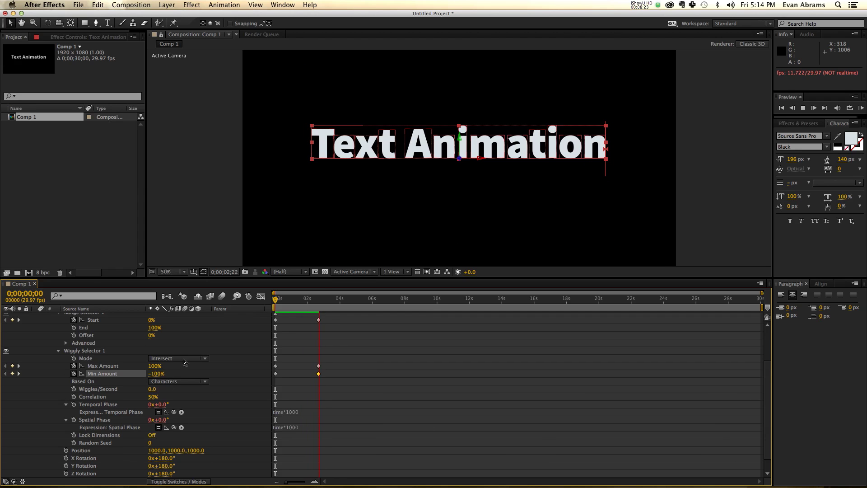
pyautogui.press('space')
pyautogui.scroll(1, 335, 342)
pyautogui.click(305, 302)
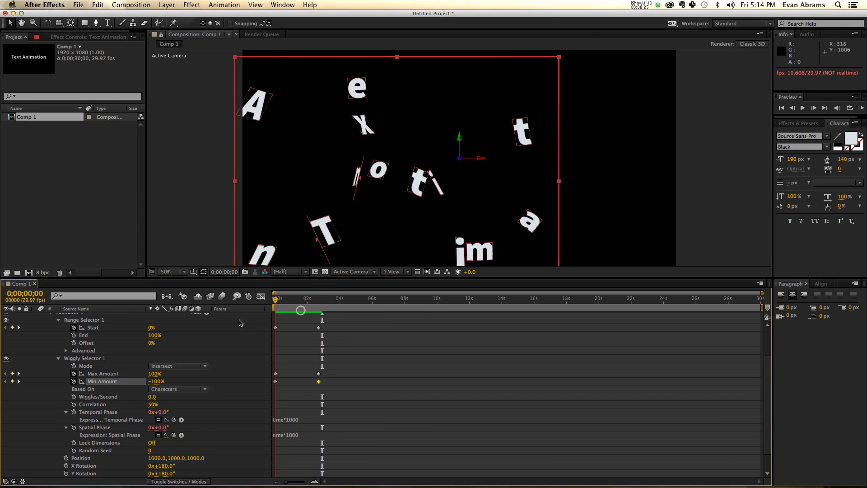
pyautogui.press('space')
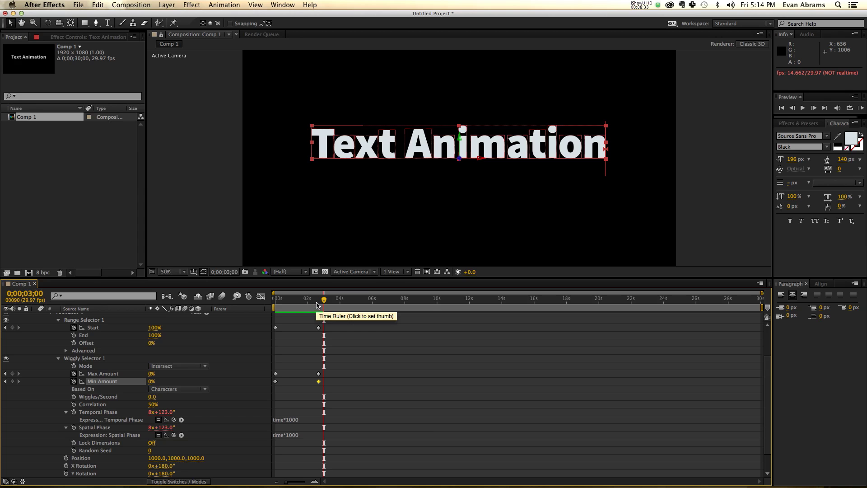
# Step: Add Max and Min Amount keyframes at 4 seconds
pyautogui.moveTo(317, 310)
pyautogui.mouseDown()
pyautogui.moveTo(282, 310)
pyautogui.moveTo(318, 310)
pyautogui.mouseUp()
pyautogui.scroll(4, 340, 344)
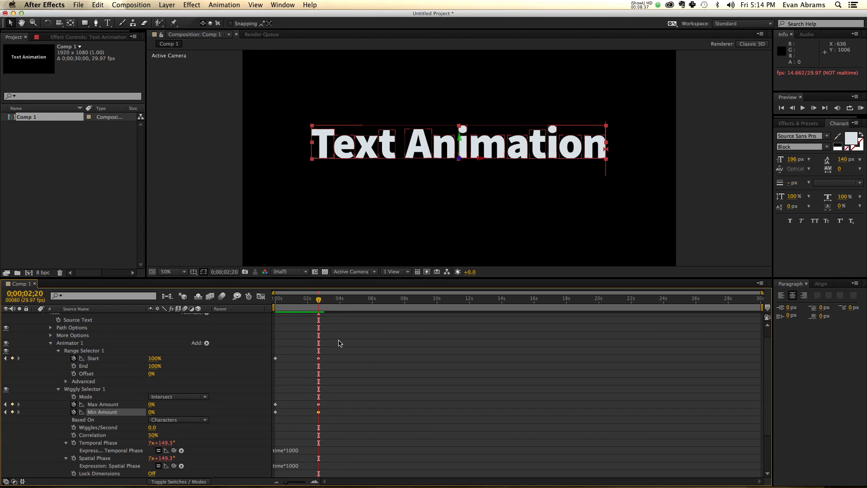
pyautogui.hotkey('shift', 'pagedown')
pyautogui.hotkey('shift', 'pagedown')
pyautogui.hotkey('shift', 'pagedown')
pyautogui.hotkey('shift', 'pagedown')
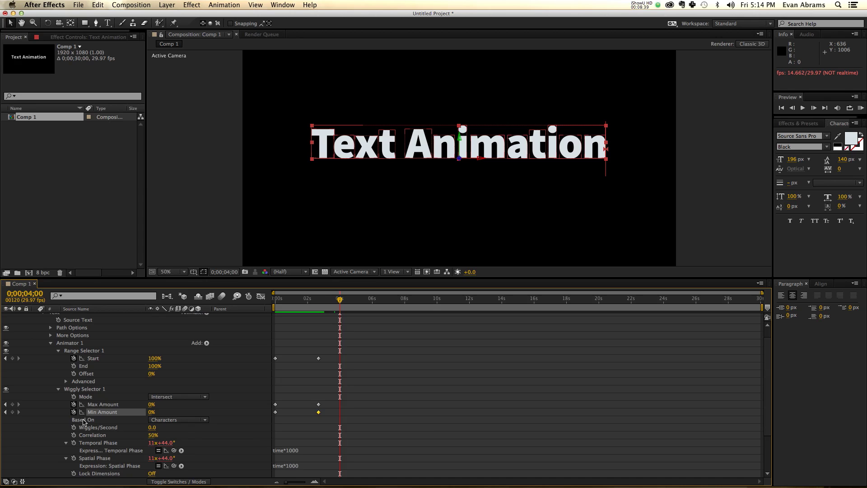
pyautogui.click(13, 404)
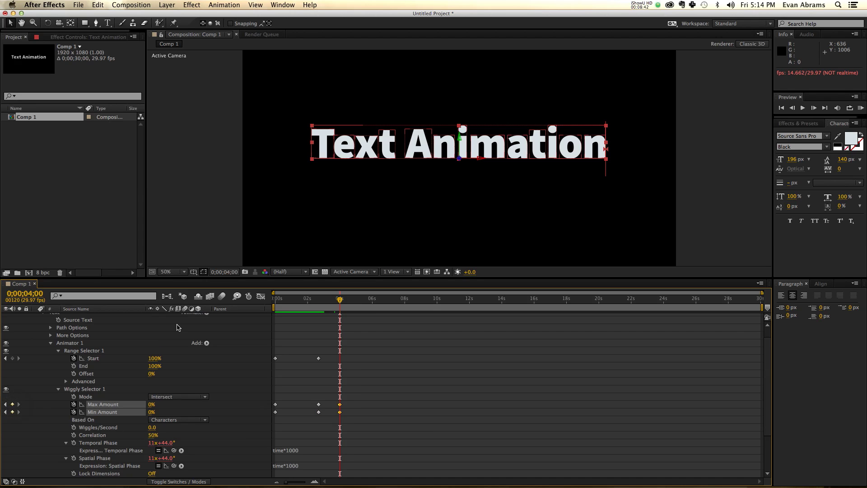
# Step: At 5 seconds, set Max Amount to 100% and Min Amount to -100%
pyautogui.hotkey('shift', 'pagedown')
pyautogui.hotkey('shift', 'pagedown')
pyautogui.hotkey('shift', 'pagedown')
pyautogui.click(202, 403)
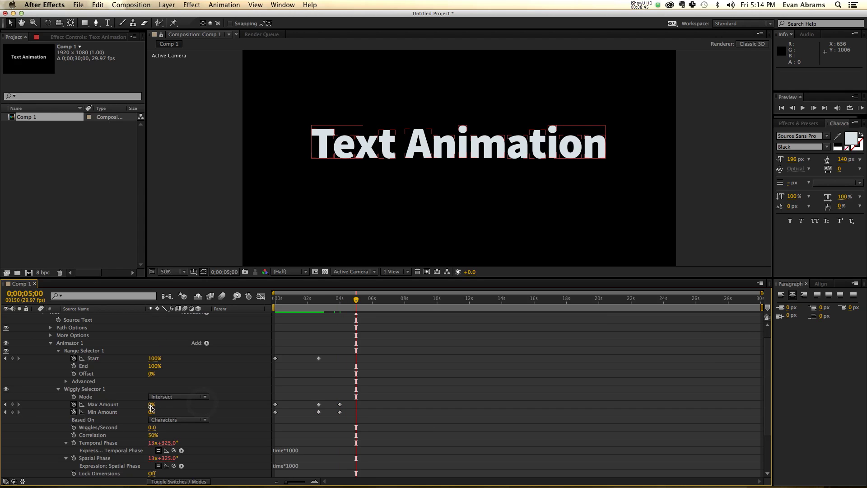
pyautogui.press('Tab')
pyautogui.write('1')
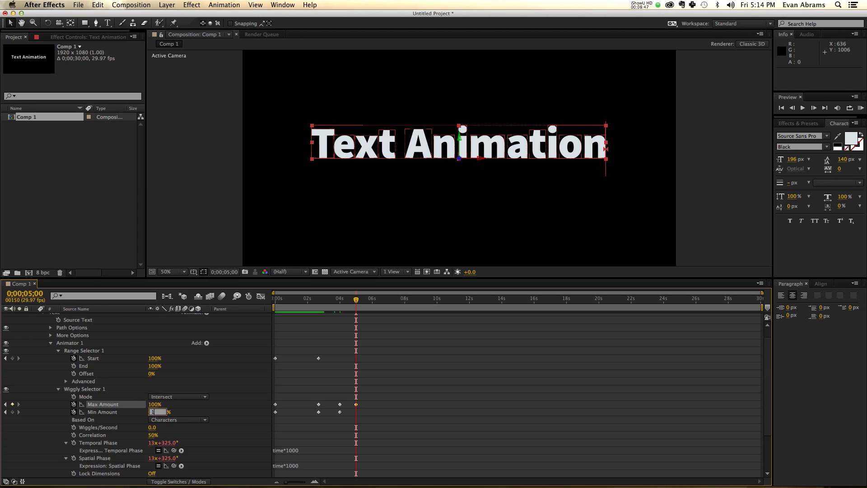
pyautogui.write('-38')
pyautogui.press('Return')
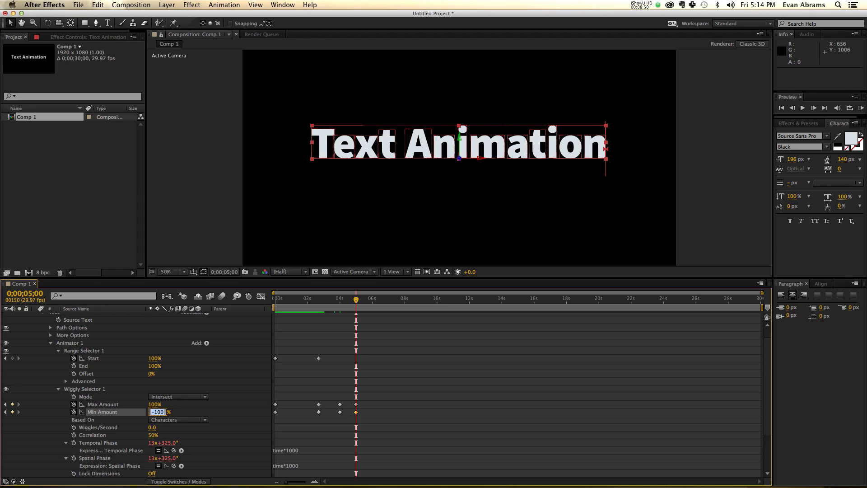
pyautogui.press('Return')
pyautogui.click(444, 405)
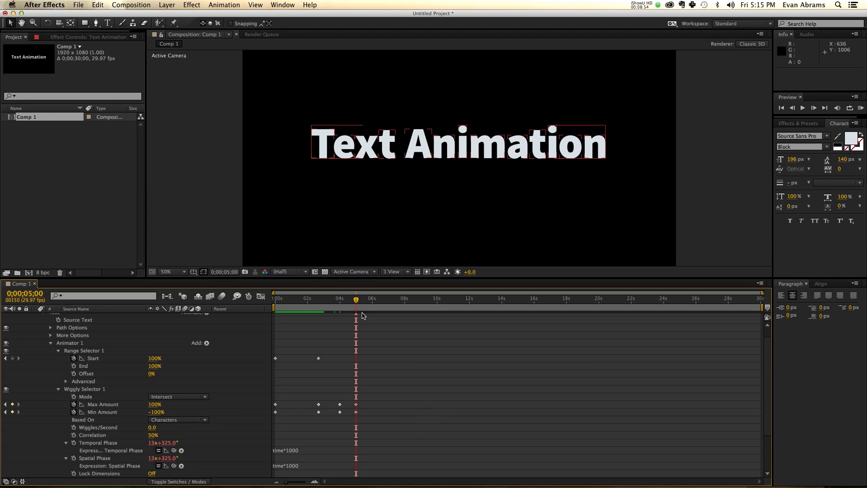
# Step: Keyframe the Range Selector Start at 0% at 4 seconds
pyautogui.moveTo(356, 312); pyautogui.dragTo(340, 312)
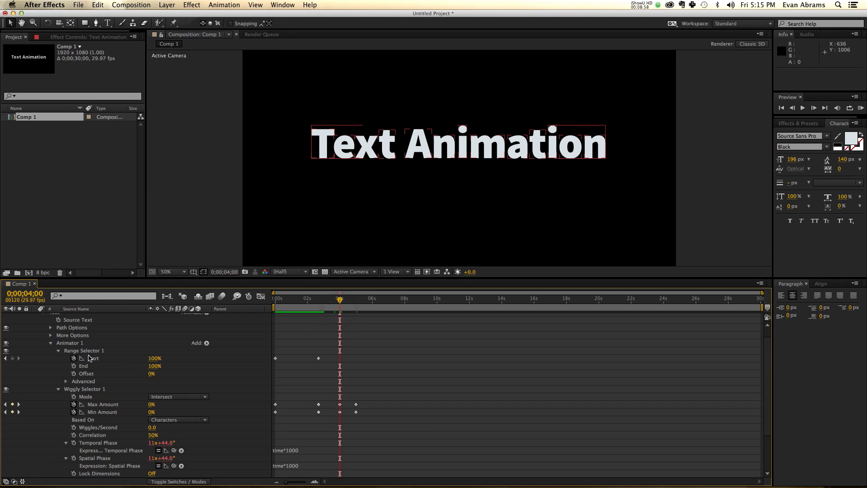
pyautogui.click(15, 359)
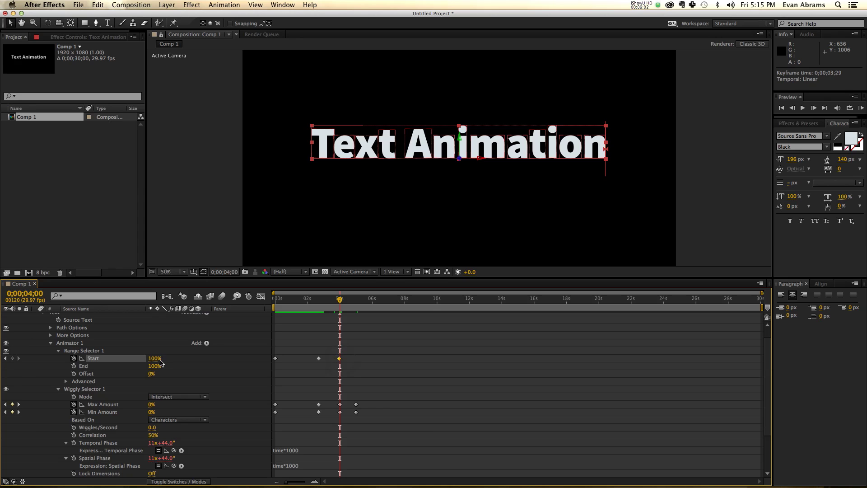
pyautogui.click(159, 360)
pyautogui.write('0')
pyautogui.press('Return')
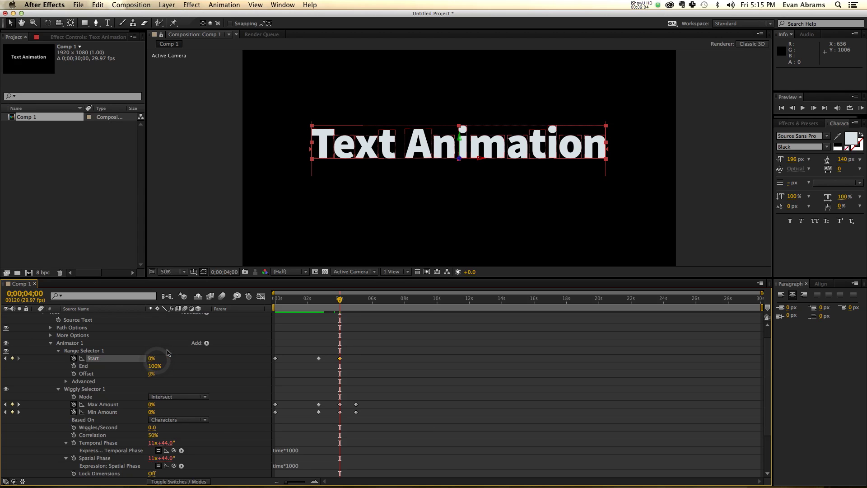
pyautogui.press('pagedown')
pyautogui.press('pagedown')
pyautogui.press('pagedown')
pyautogui.press('pagedown')
pyautogui.press('pagedown')
pyautogui.press('pagedown')
pyautogui.press('pagedown')
pyautogui.press('pagedown')
# Step: Move the full-wiggle Max/Min Amount keyframes from 5;00 earlier to 4;20
pyautogui.scroll(5, 367, 320)
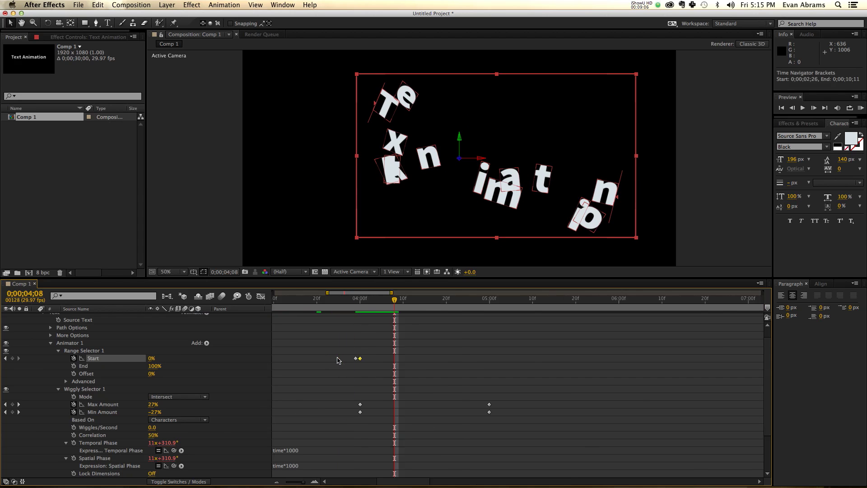
pyautogui.moveTo(372, 300); pyautogui.dragTo(630, 322)
pyautogui.press('pagedown')
pyautogui.press('pagedown')
pyautogui.scroll(-5, 485, 398)
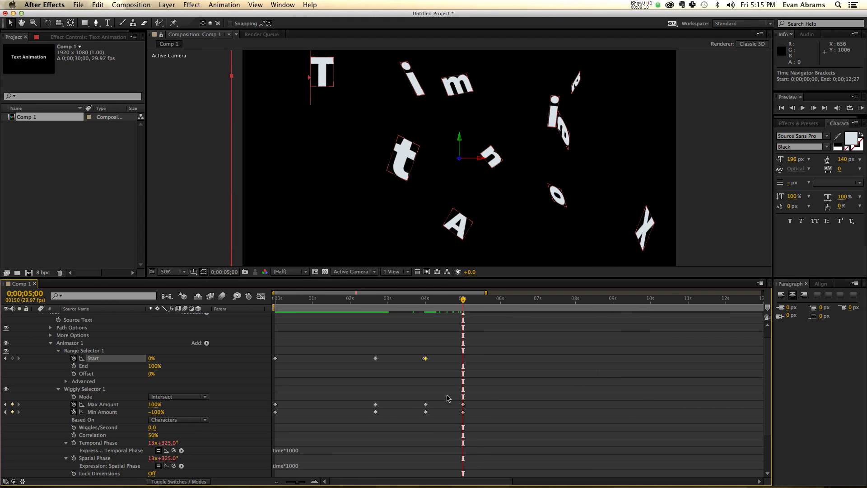
pyautogui.moveTo(437, 311); pyautogui.dragTo(433, 310)
pyautogui.moveTo(457, 422)
pyautogui.mouseDown()
pyautogui.moveTo(474, 397)
pyautogui.moveTo(458, 415)
pyautogui.mouseUp()
# Step: Set Max and Min Amount to 0% at 5;10 and preview the scatter and reassembly
pyautogui.press('space')
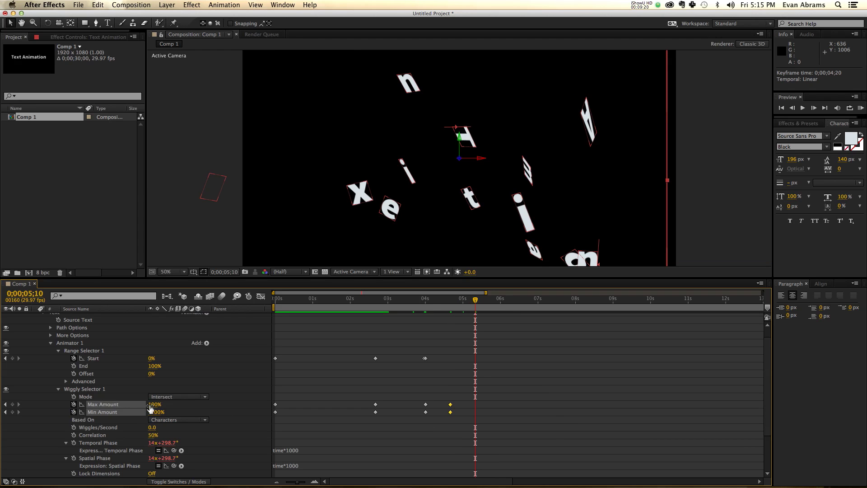
pyautogui.write('0')
pyautogui.press('Return')
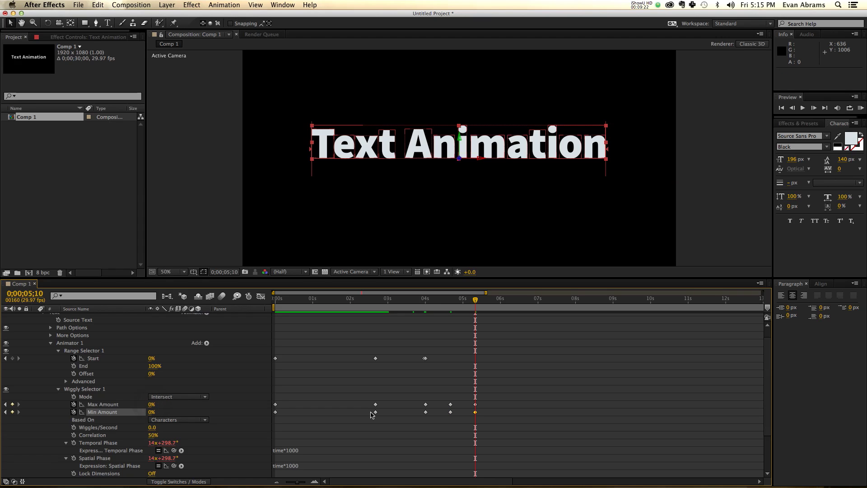
pyautogui.click(424, 310)
pyautogui.press('space')
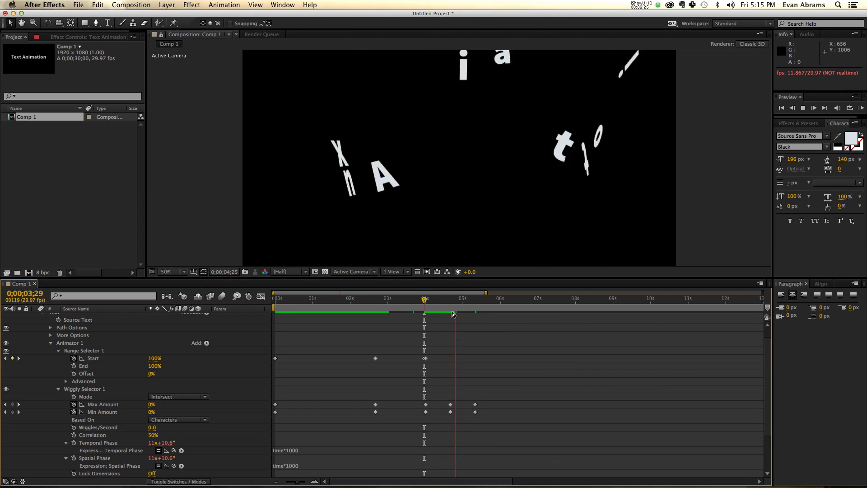
pyautogui.click(480, 310)
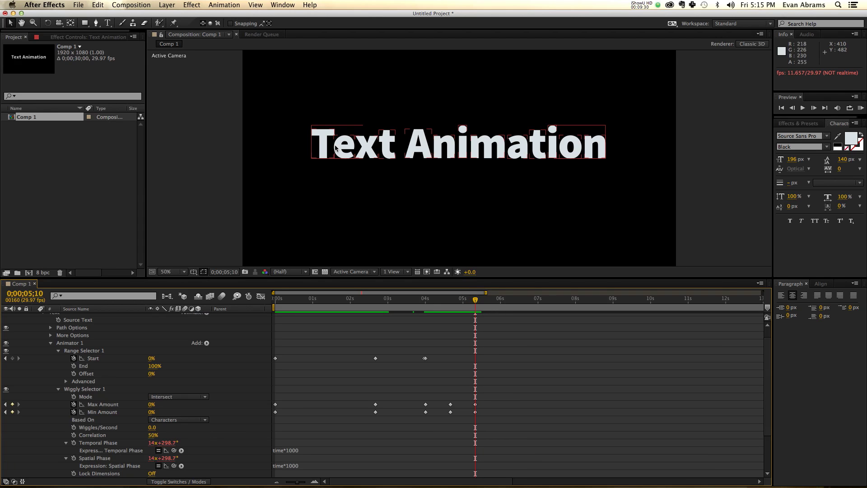
pyautogui.click(451, 306)
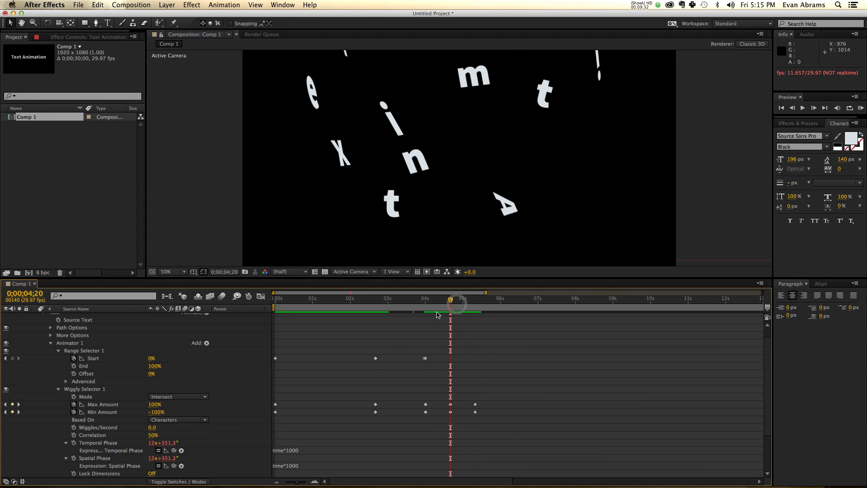
# Step: Keyframe Source Text at 4;20 and replace the text with 'something new' at 4;21
pyautogui.scroll(1, 405, 387)
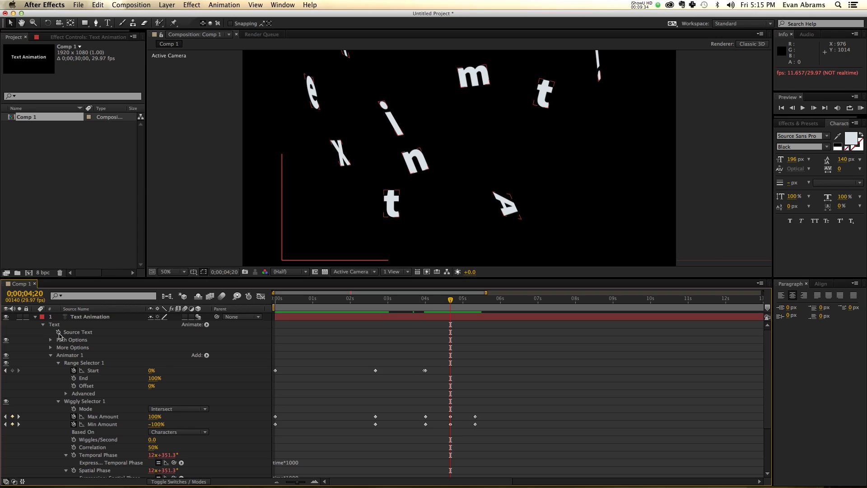
pyautogui.click(58, 333)
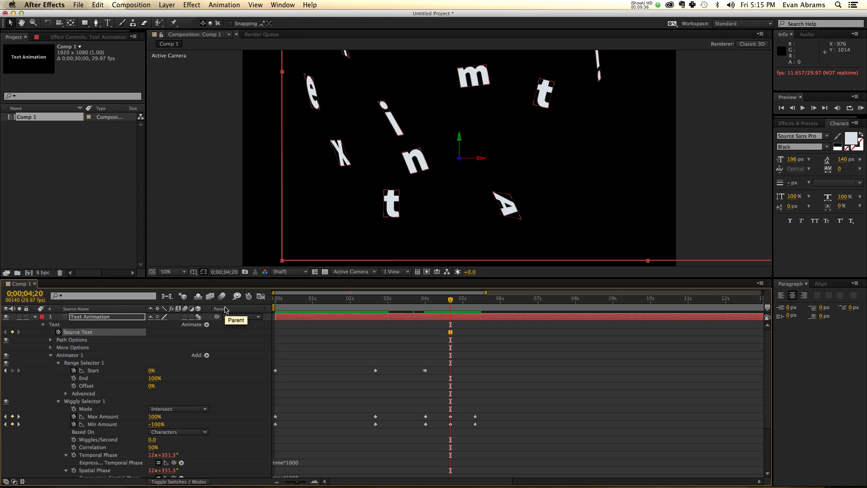
pyautogui.press('pagedown')
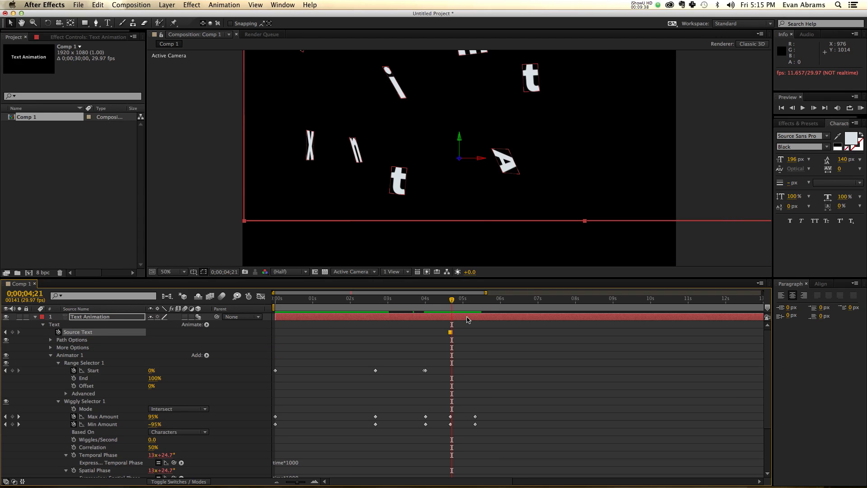
pyautogui.doubleClick(467, 318)
pyautogui.write('The meaning')
pyautogui.press('Escape')
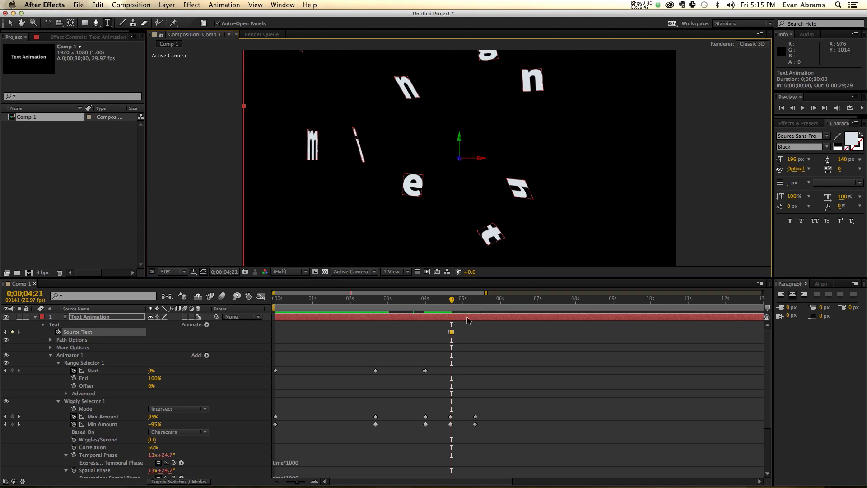
# Step: Preview from 4;02 as the scattered letters reform into the new phrase
pyautogui.moveTo(448, 307); pyautogui.dragTo(429, 308)
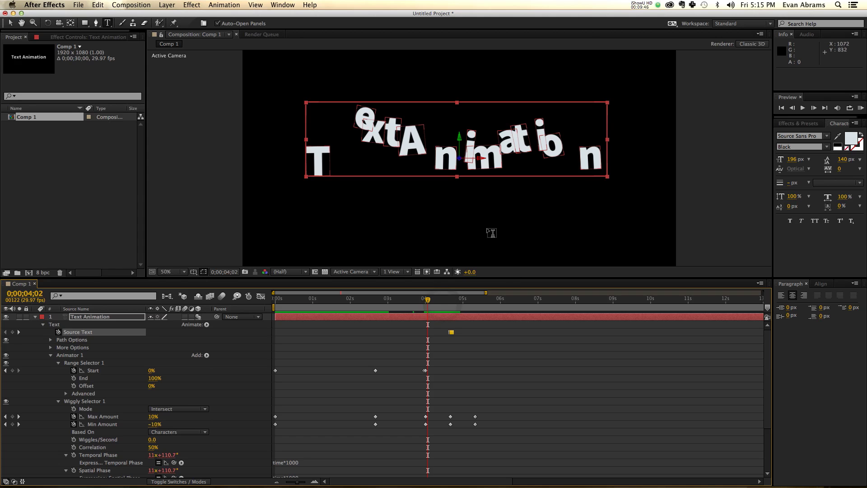
pyautogui.click(538, 351)
pyautogui.press('v')
pyautogui.press(',')
pyautogui.press('space')
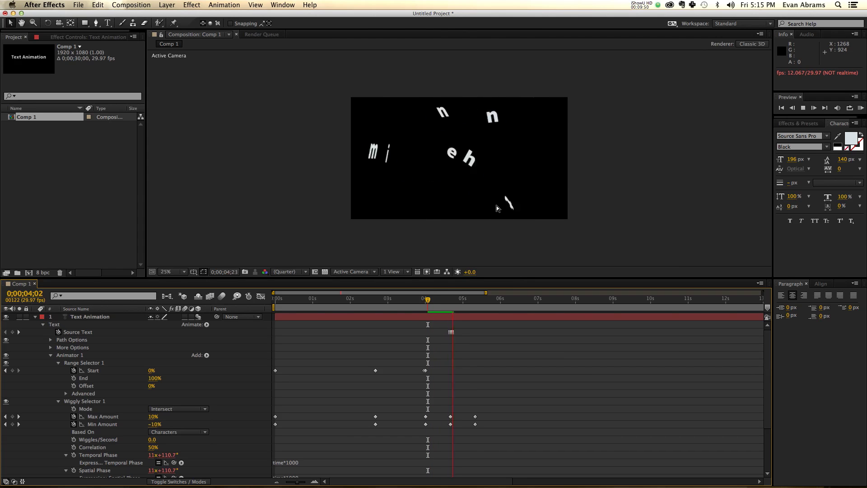
pyautogui.click(447, 309)
pyautogui.press('space')
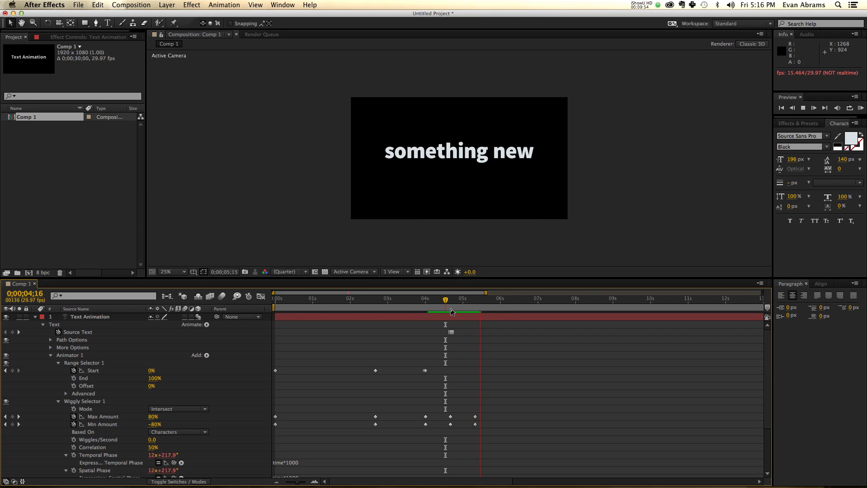
pyautogui.click(458, 311)
# Step: Turn on composition motion blur, preview the blurred scatter, then replay the whole animation from the start
pyautogui.moveTo(458, 311); pyautogui.dragTo(475, 317)
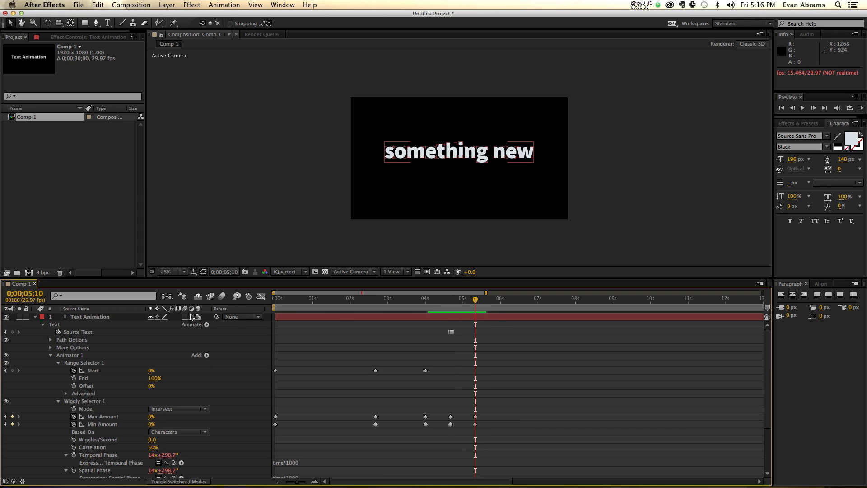
pyautogui.click(222, 297)
pyautogui.click(446, 307)
pyautogui.press('space')
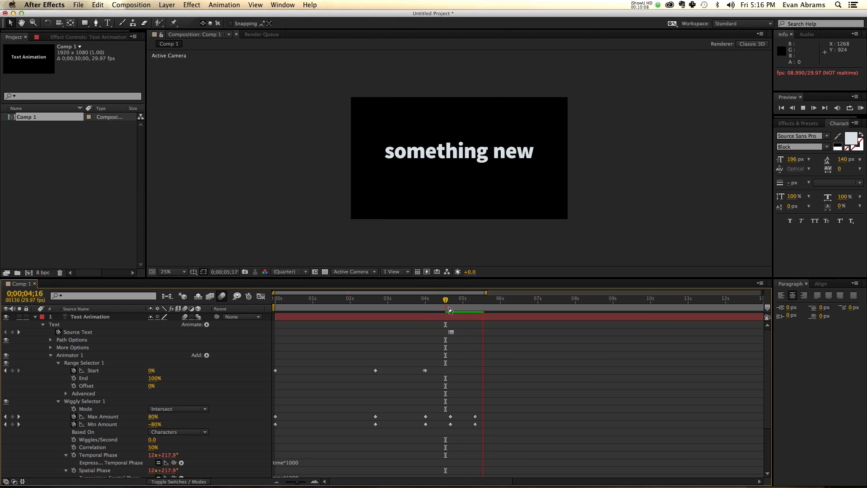
pyautogui.click(352, 307)
pyautogui.press('Home')
pyautogui.press('space')
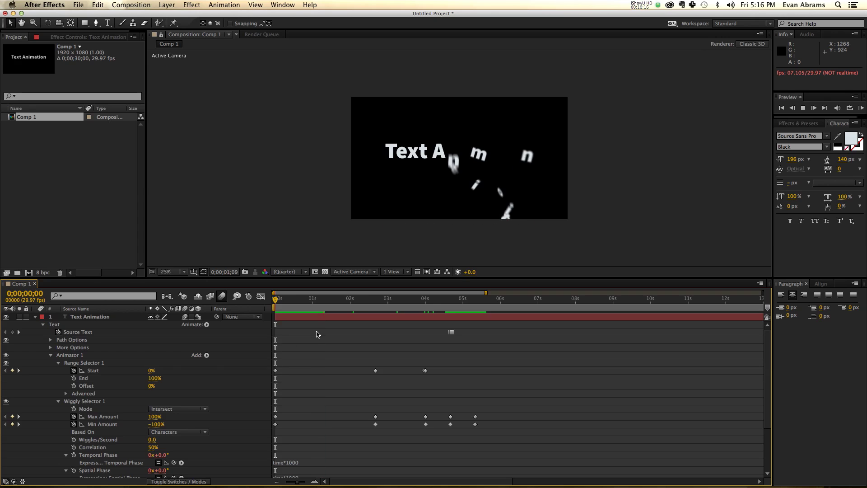
pyautogui.press('space')
pyautogui.scroll(-2, 135, 440)
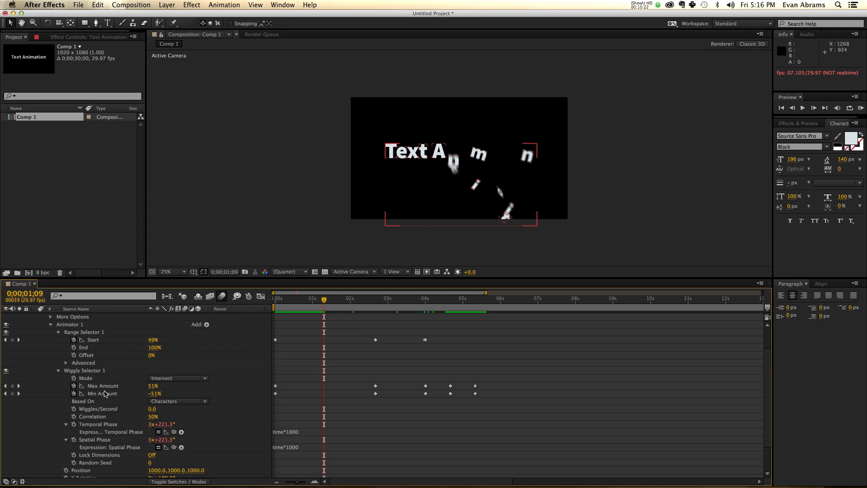
pyautogui.click(103, 386)
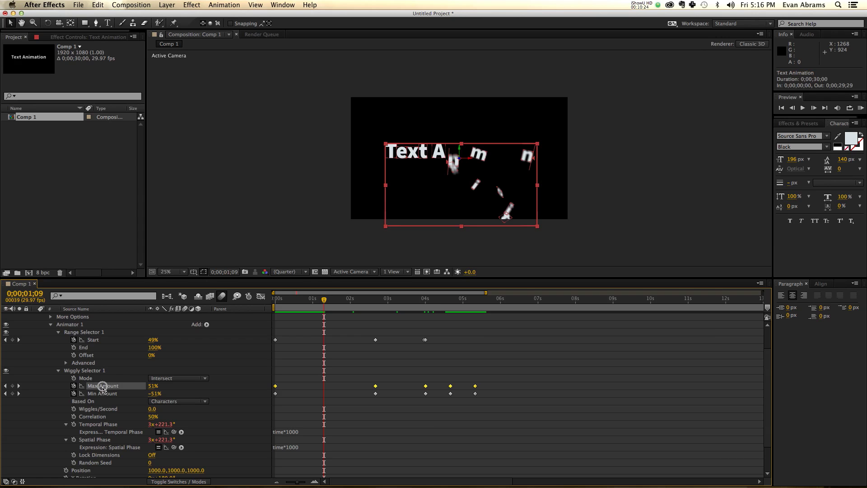
pyautogui.click(103, 393)
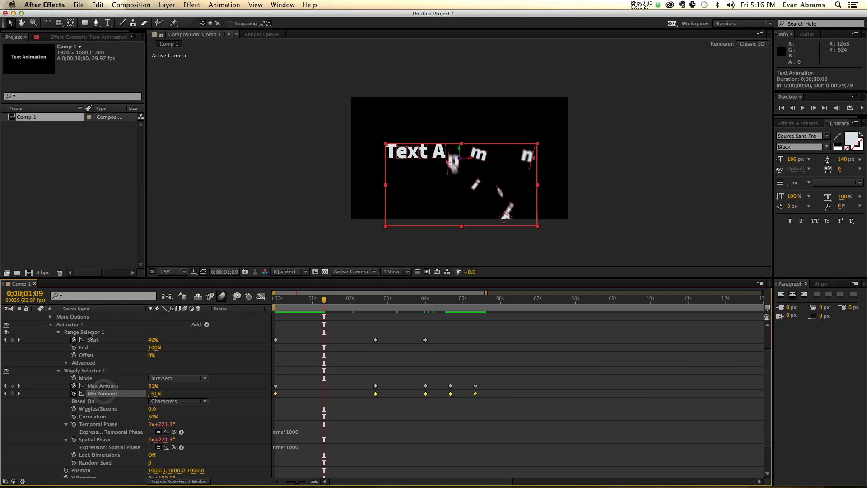
pyautogui.click(92, 370)
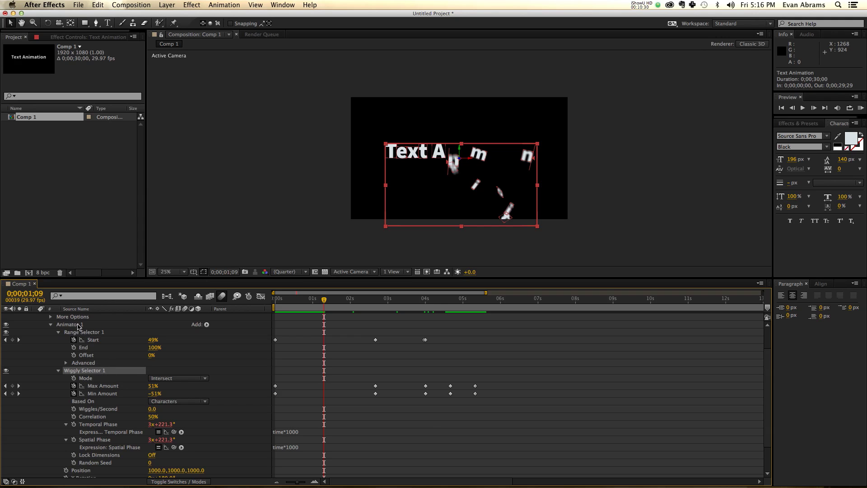
pyautogui.click(80, 333)
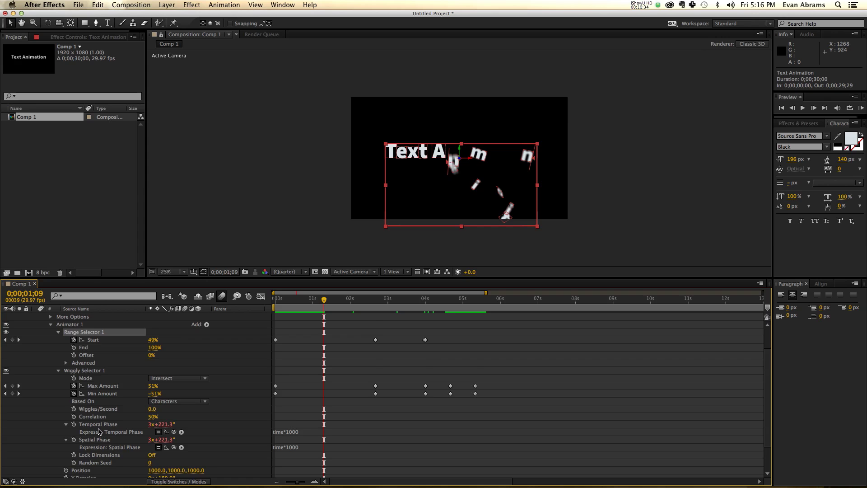
pyautogui.scroll(-1, 99, 431)
pyautogui.click(93, 348)
pyautogui.scroll(3, 81, 357)
pyautogui.scroll(-2, 97, 381)
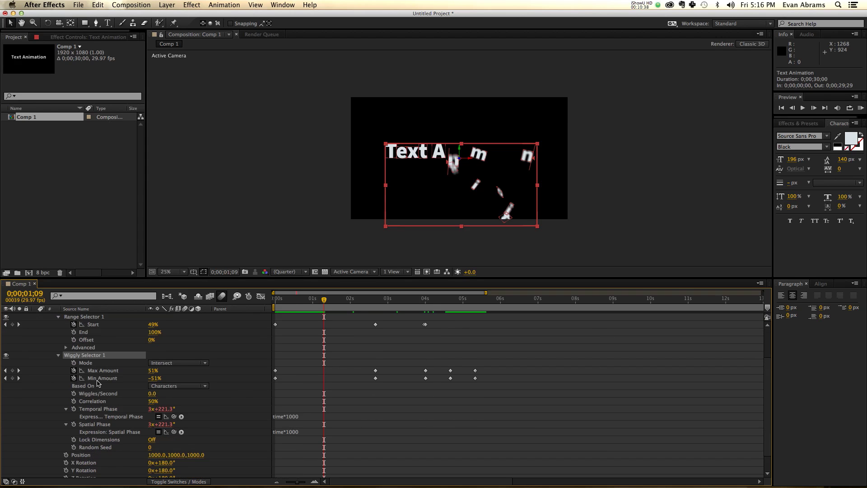
pyautogui.scroll(-1, 99, 406)
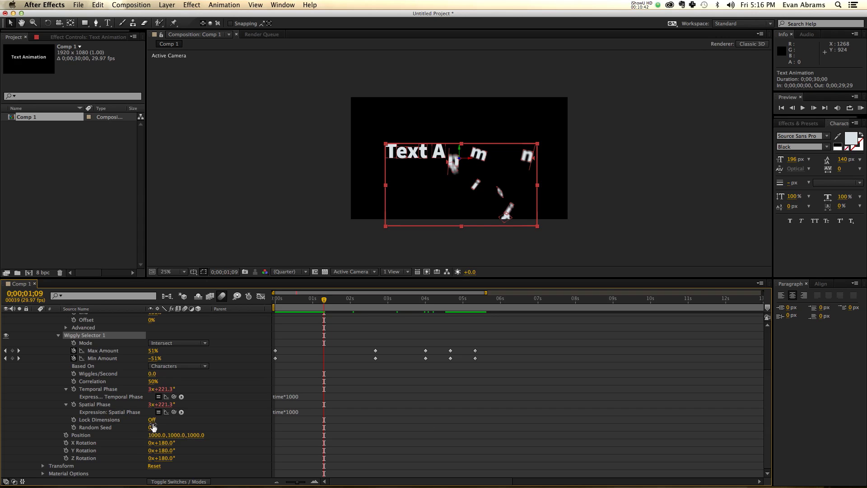
pyautogui.click(152, 421)
pyautogui.press('space')
pyautogui.click(341, 311)
pyautogui.press('Home')
pyautogui.press('space')
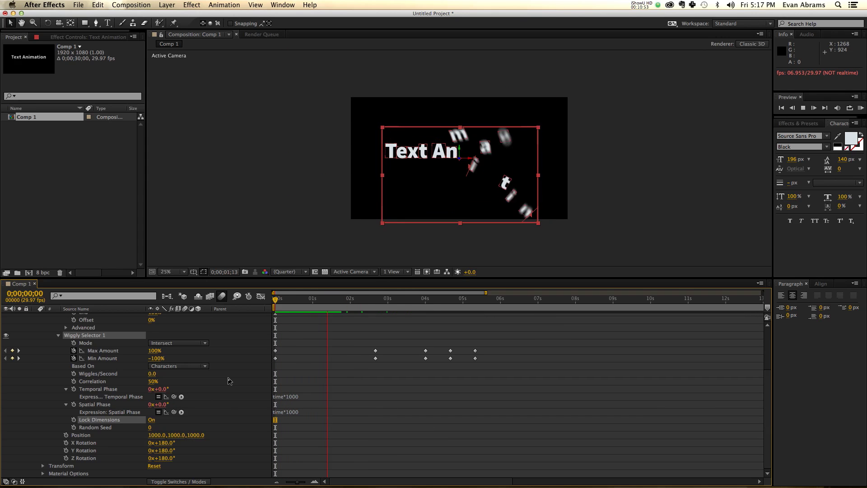
pyautogui.press('space')
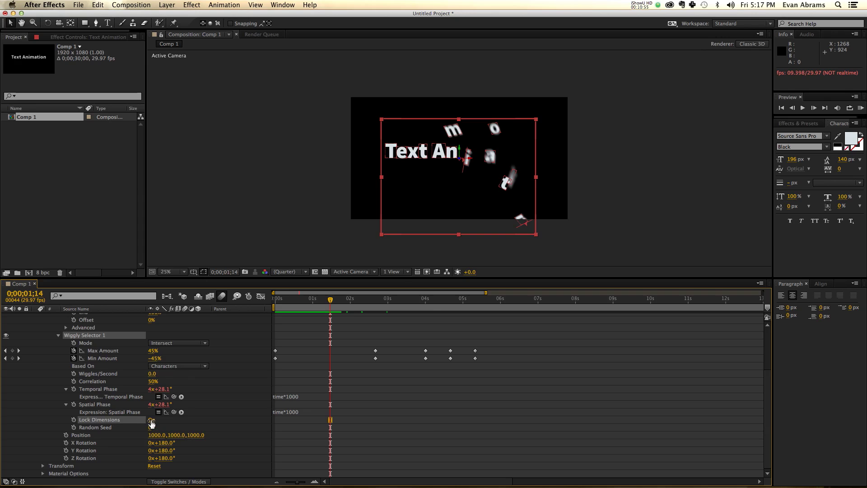
pyautogui.click(151, 420)
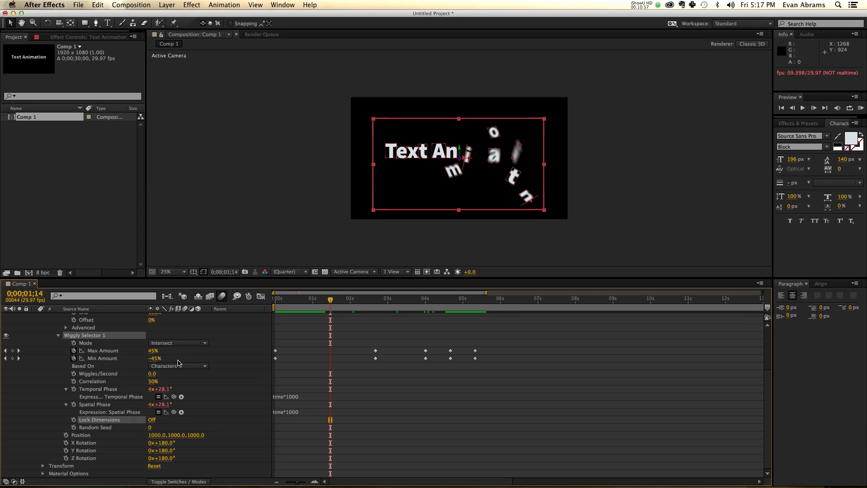
# Step: Lower Correlation from 50% to 0% and preview from the start
pyautogui.moveTo(151, 384); pyautogui.dragTo(3, 396)
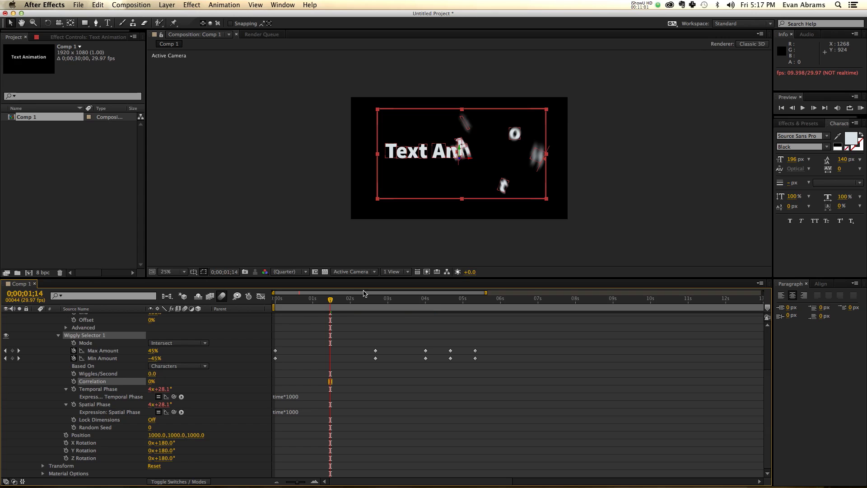
pyautogui.press('KP_0')
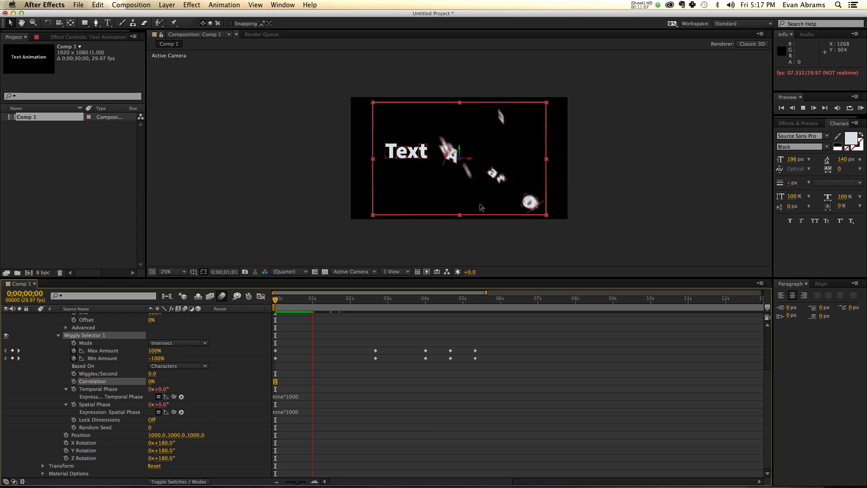
pyautogui.press('space')
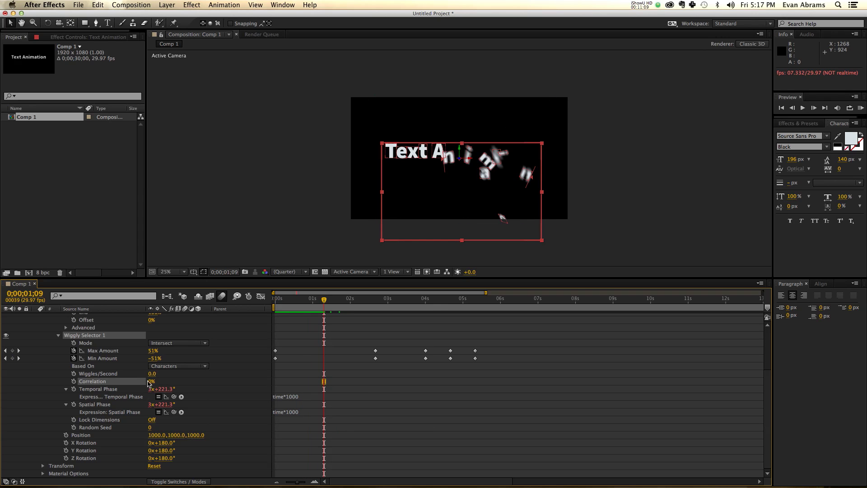
# Step: Raise Correlation to 100% and preview the letters moving together
pyautogui.moveTo(175, 383); pyautogui.dragTo(437, 374)
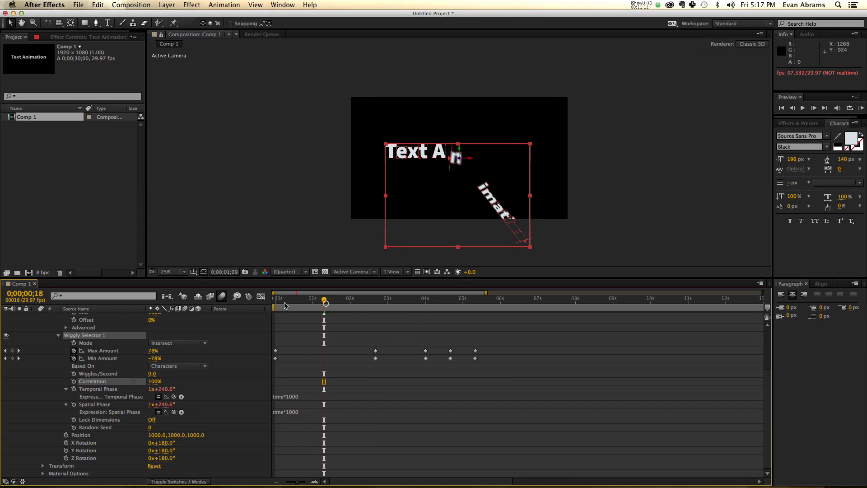
pyautogui.press('KP_0')
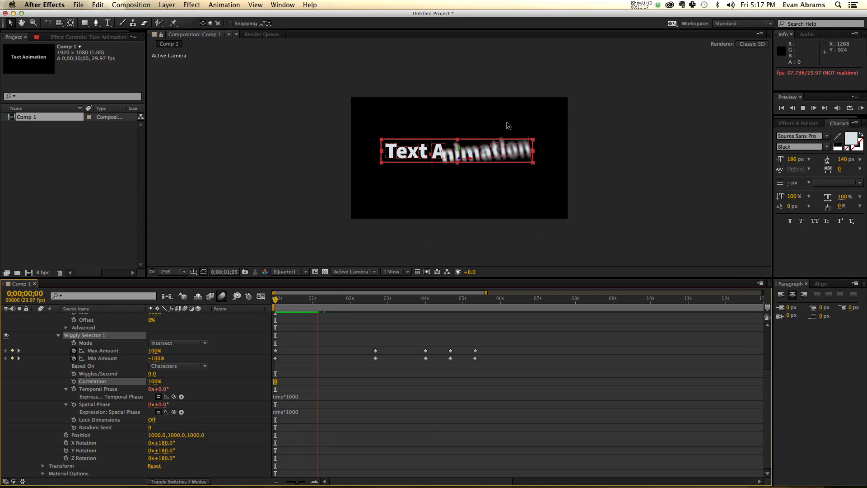
pyautogui.press('space')
# Step: Return Correlation to 0% and preview from 4;28 until 'something new' fully forms
pyautogui.moveTo(154, 381); pyautogui.dragTo(143, 382)
pyautogui.press('space')
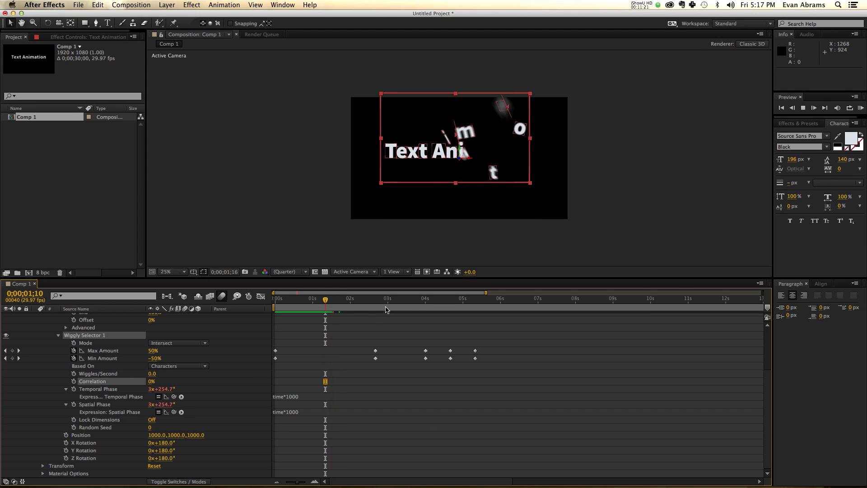
pyautogui.moveTo(392, 306); pyautogui.dragTo(462, 309)
pyautogui.press('space')
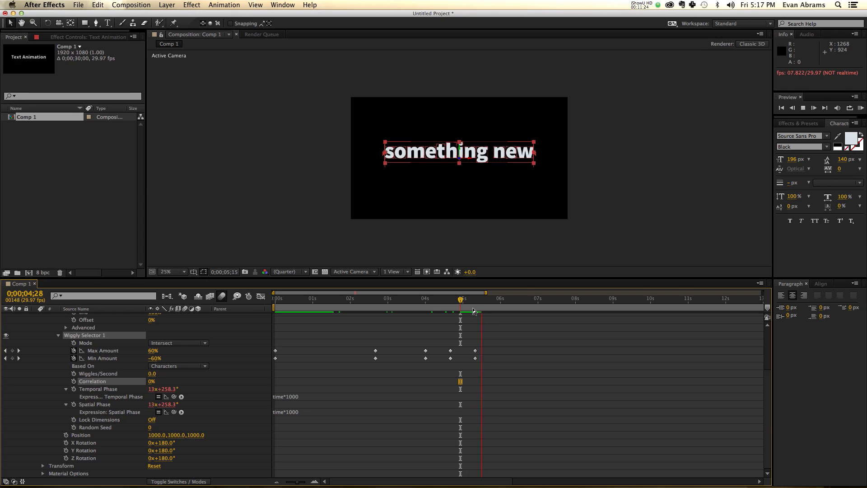
pyautogui.click(475, 308)
pyautogui.scroll(5, 476, 353)
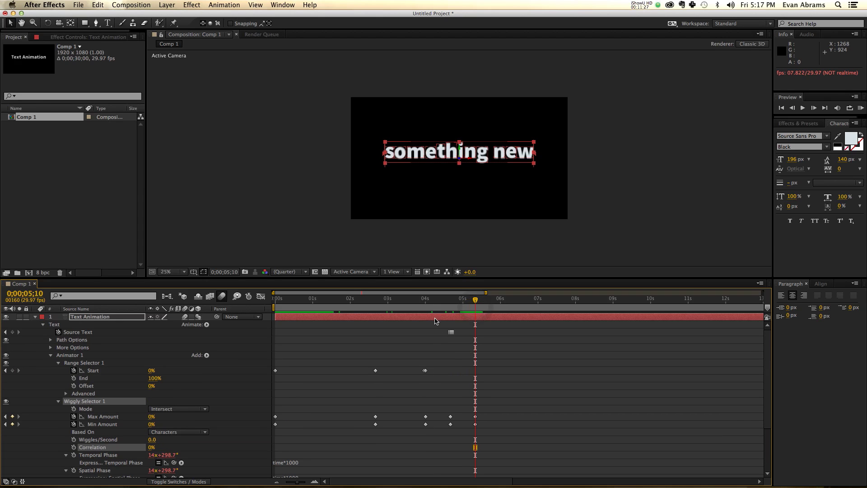
# Step: Switch the composition's renderer to Ray-traced 3D in Composition Settings
pyautogui.click(430, 316)
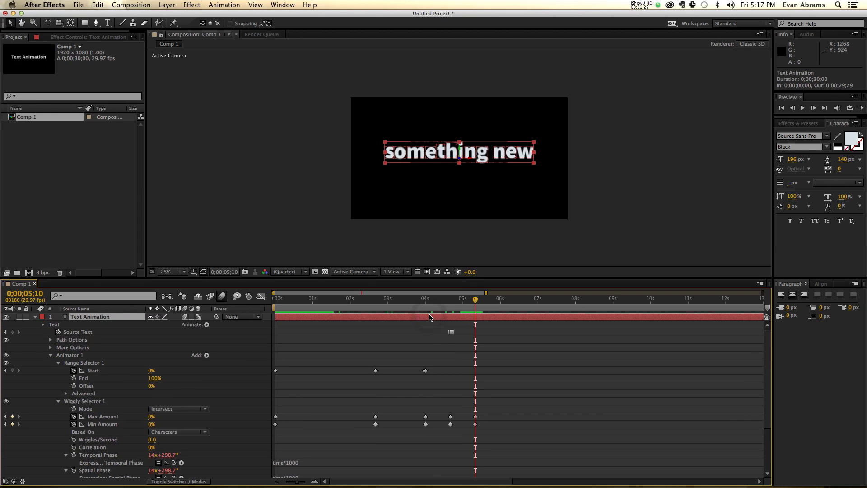
pyautogui.press('super+grave')
pyautogui.click(387, 391)
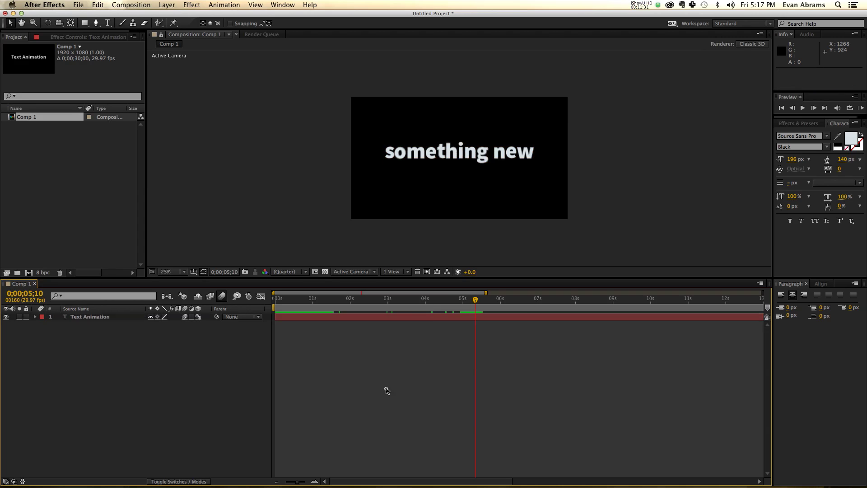
pyautogui.click(445, 317)
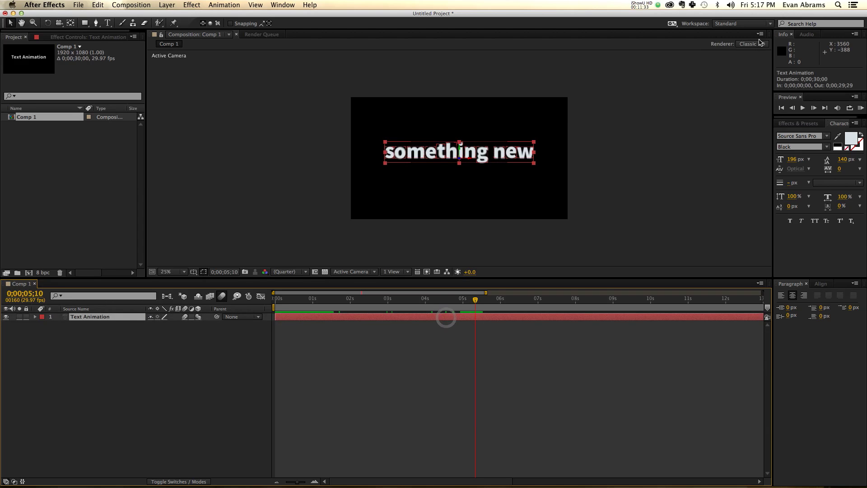
pyautogui.click(759, 45)
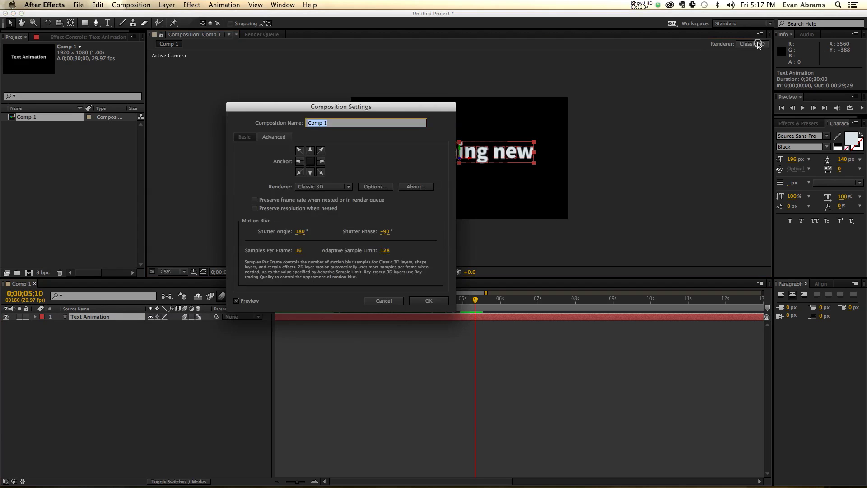
pyautogui.click(327, 187)
pyautogui.click(318, 205)
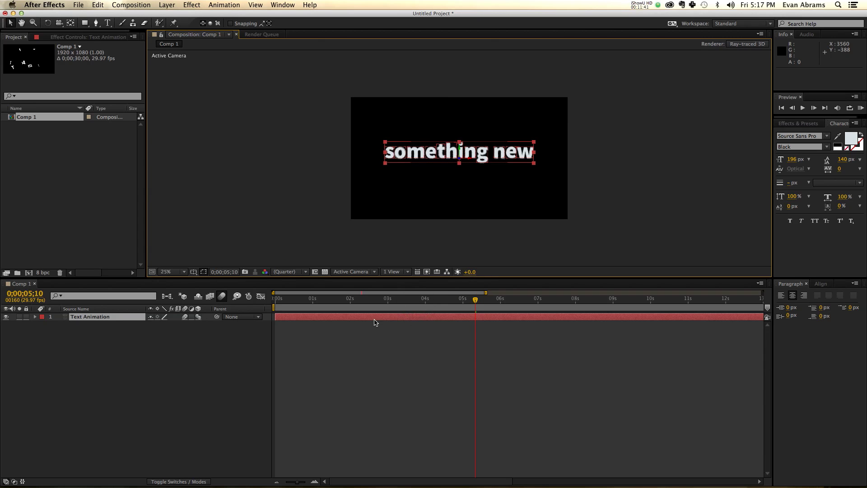
pyautogui.press('a')
pyautogui.press('a')
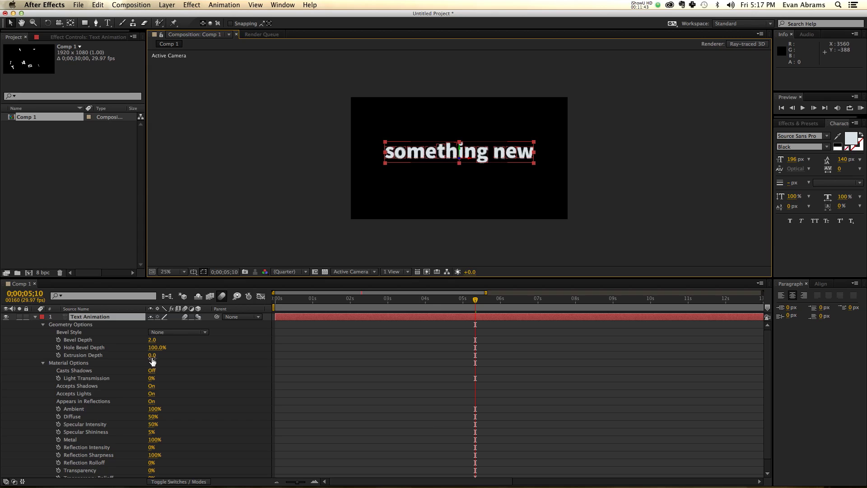
pyautogui.click(737, 47)
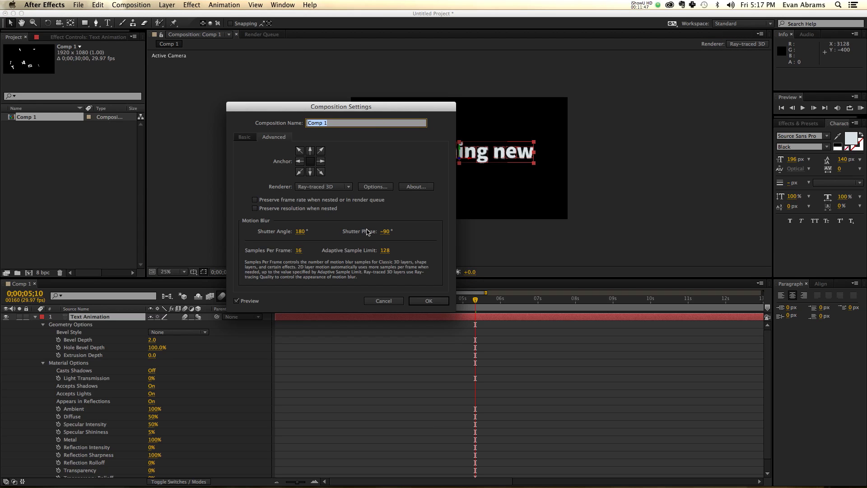
pyautogui.click(426, 301)
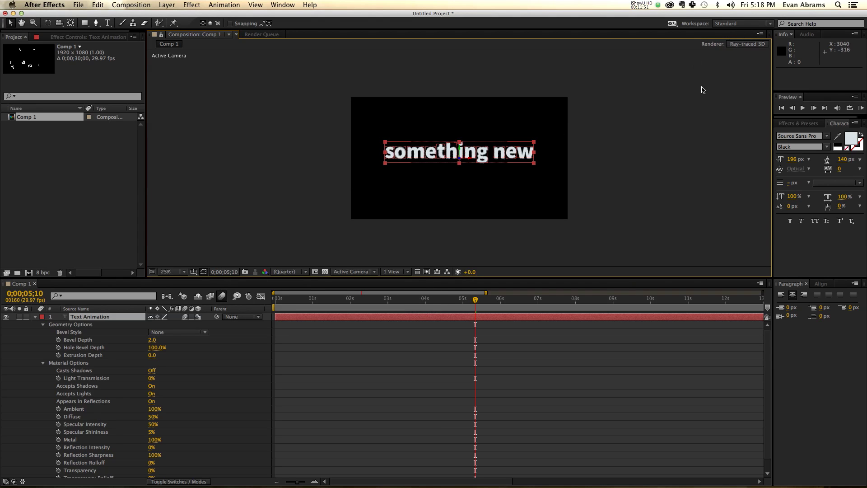
# Step: Set the text layer's Extrusion Depth to 50
pyautogui.click(152, 355)
pyautogui.write('50')
pyautogui.press('Return')
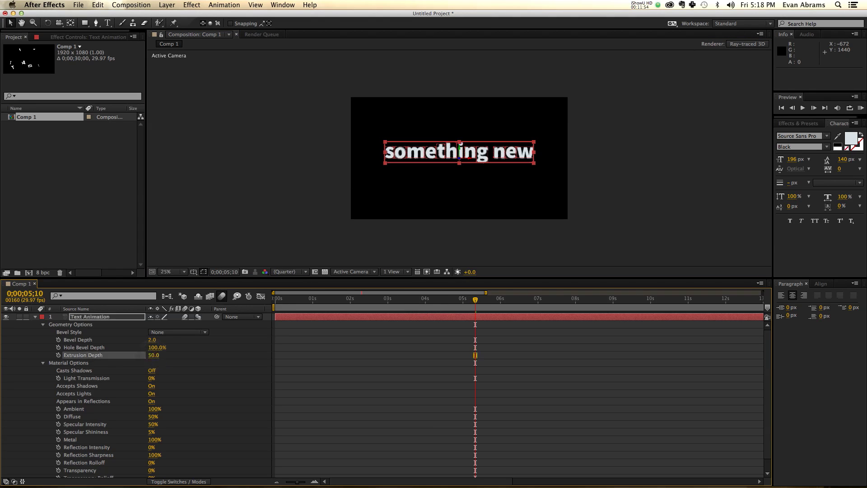
pyautogui.click(370, 342)
# Step: Turn off composition motion blur and move to 0;00;00;22
pyautogui.moveTo(373, 300); pyautogui.dragTo(322, 301)
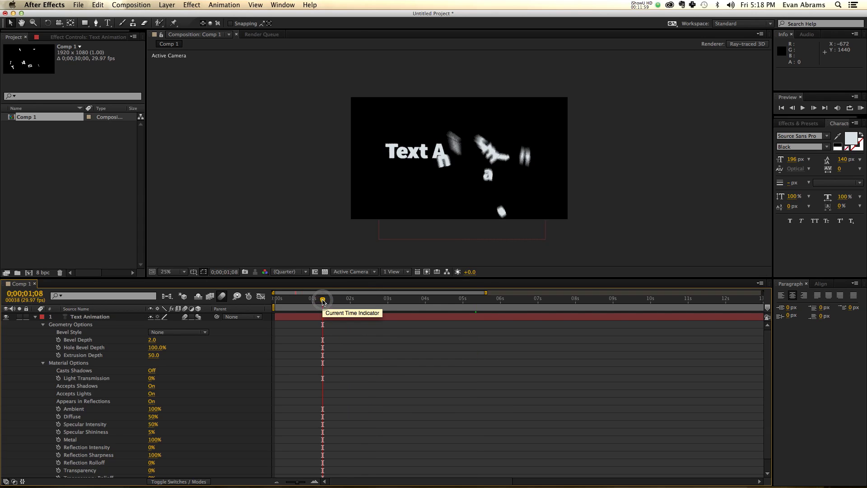
pyautogui.click(227, 295)
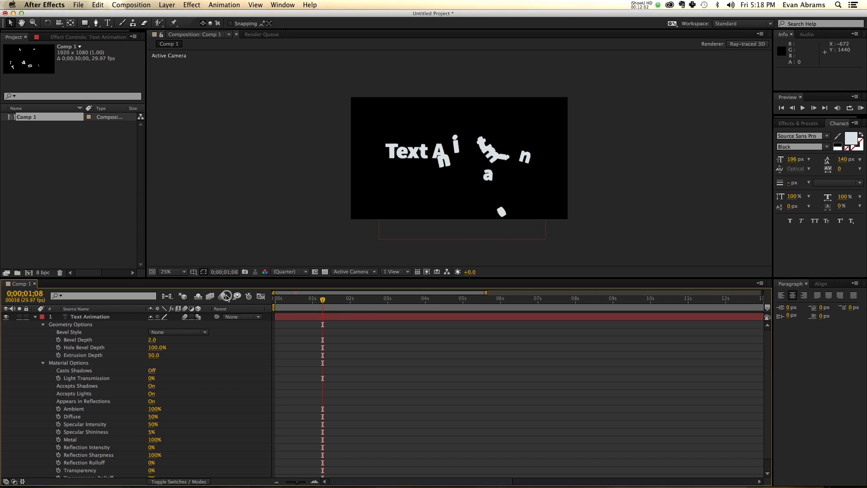
pyautogui.click(302, 305)
pyautogui.click(411, 171)
pyautogui.click(37, 318)
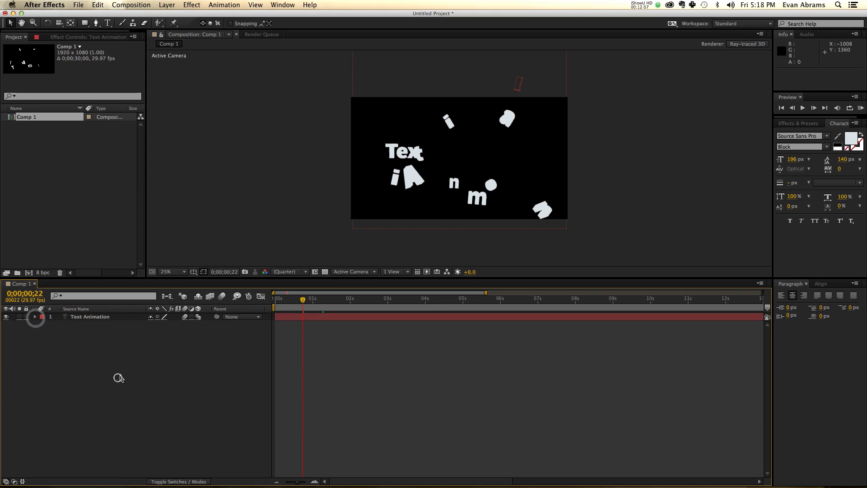
# Step: Add a first light to the composition with default settings
pyautogui.rightClick(118, 377)
pyautogui.moveTo(156, 383)
pyautogui.click(258, 412)
pyautogui.click(496, 353)
# Step: Add a second light as a Point light and drag it toward a frame corner
pyautogui.rightClick(160, 362)
pyautogui.moveTo(189, 371)
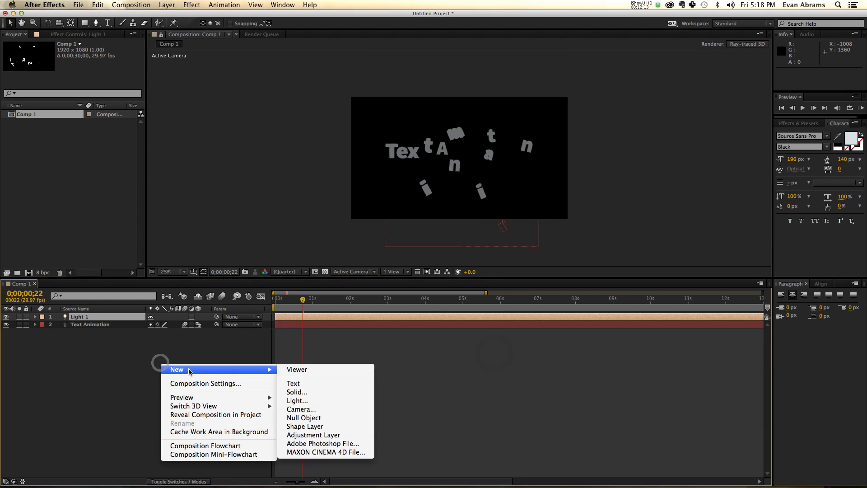
pyautogui.click(304, 400)
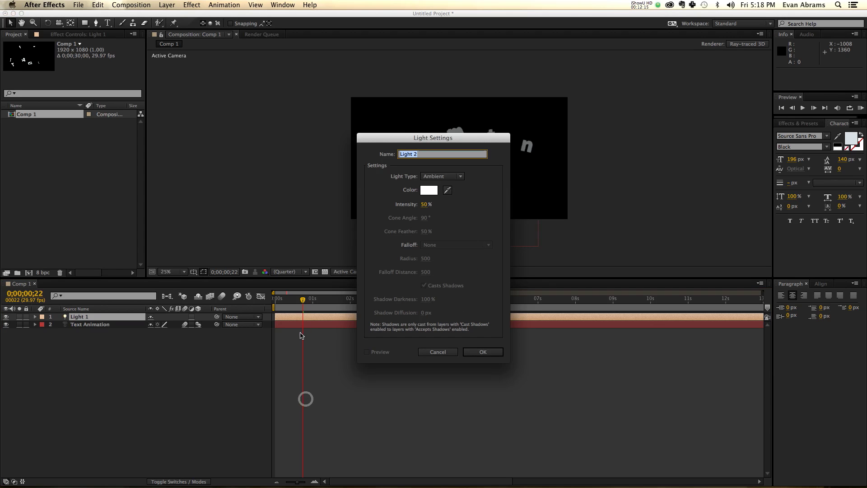
pyautogui.click(447, 176)
pyautogui.click(448, 205)
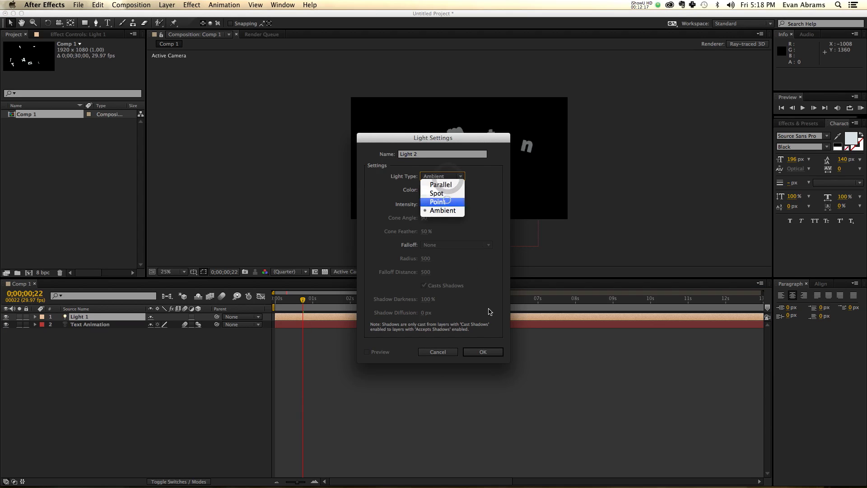
pyautogui.click(489, 348)
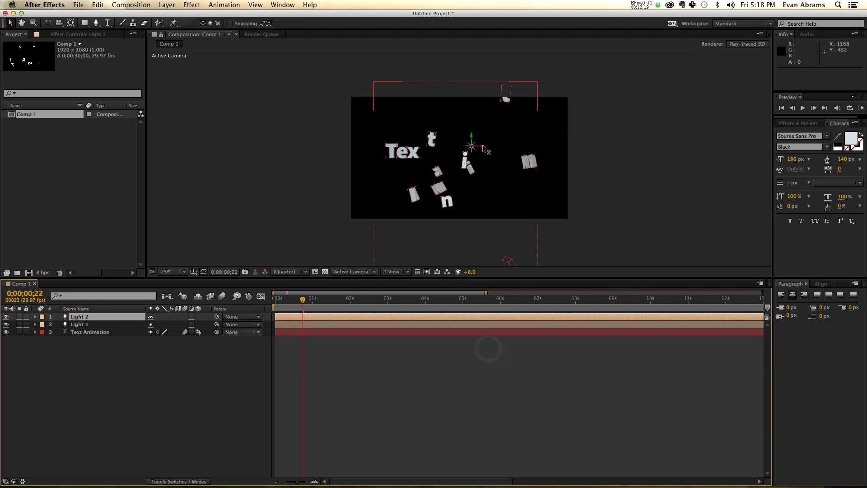
pyautogui.moveTo(483, 147); pyautogui.dragTo(568, 224)
# Step: Duplicate the point light as Light 3 and preview the lit animation from 0;00;01;26
pyautogui.press('super+d')
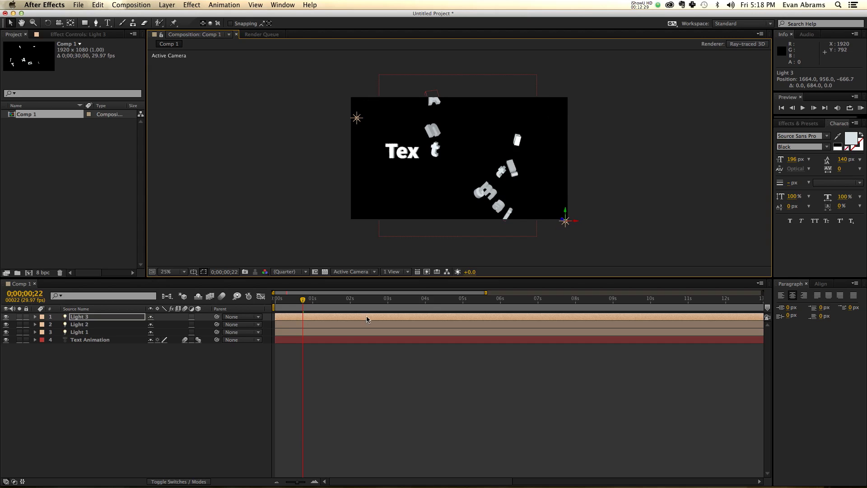
pyautogui.click(346, 309)
pyautogui.press('space')
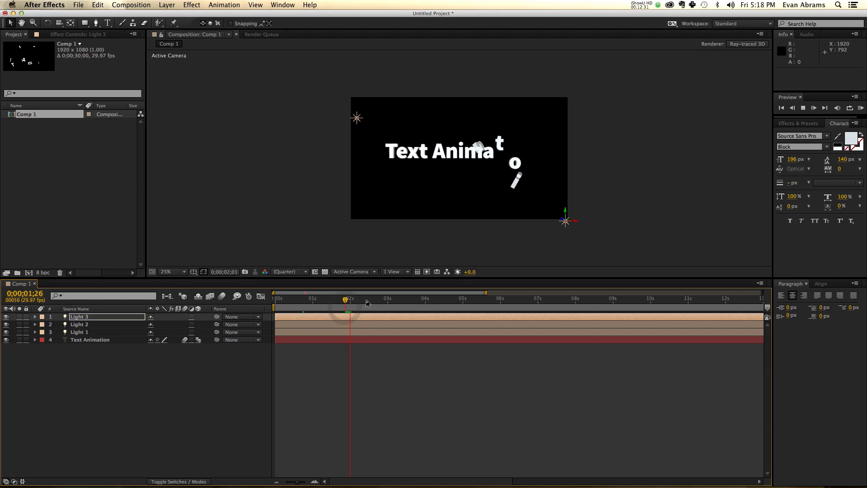
pyautogui.click(199, 373)
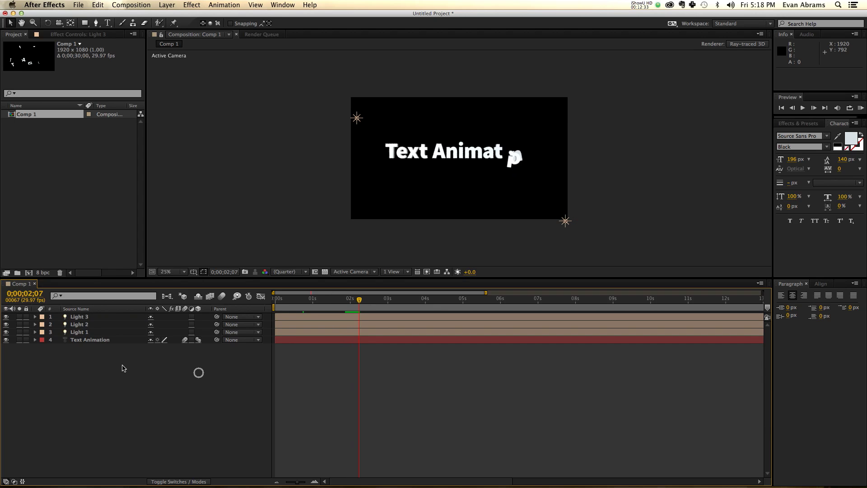
# Step: Create a pink solid layer and place it beneath the Text Animation layer
pyautogui.rightClick(108, 375)
pyautogui.moveTo(137, 383)
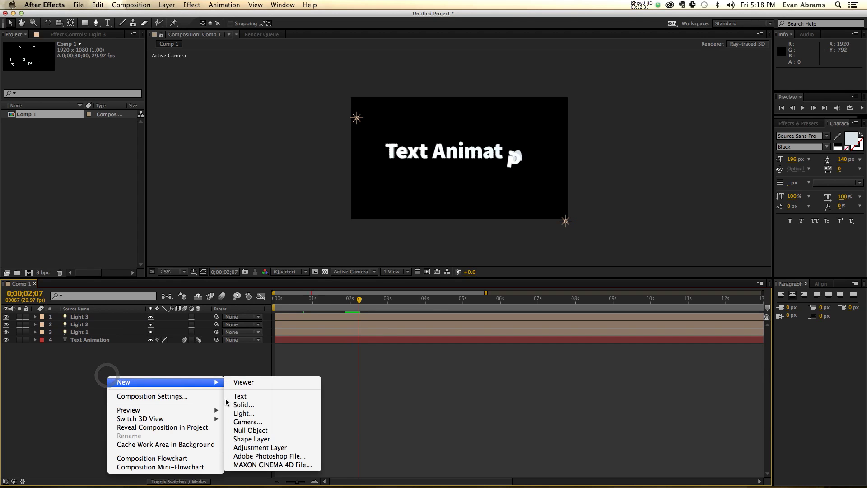
pyautogui.click(231, 401)
pyautogui.click(231, 304)
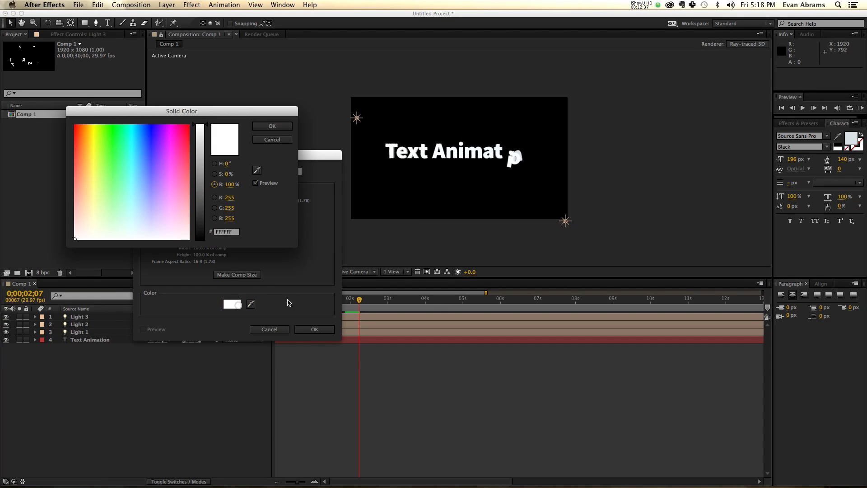
pyautogui.click(180, 140)
pyautogui.click(272, 126)
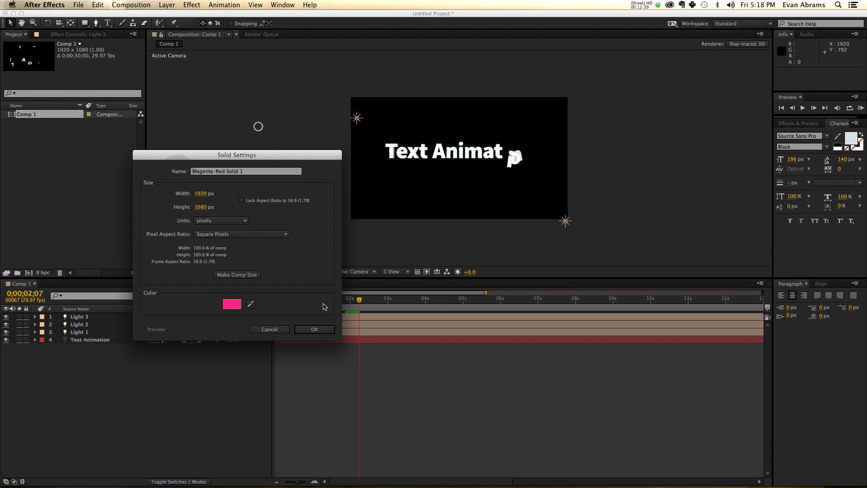
pyautogui.click(316, 329)
pyautogui.moveTo(112, 319); pyautogui.dragTo(101, 359)
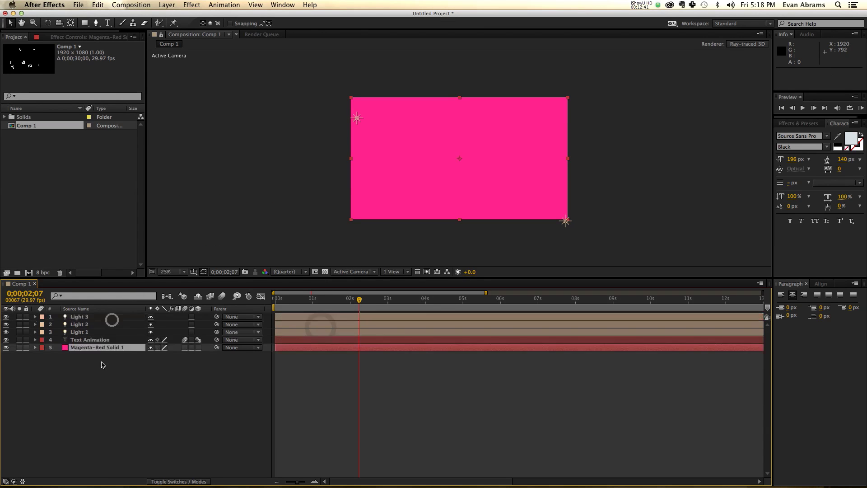
pyautogui.click(204, 364)
# Step: Apply the 'vinny' preset from Effects & Presets to add the circular vignette
pyautogui.click(809, 121)
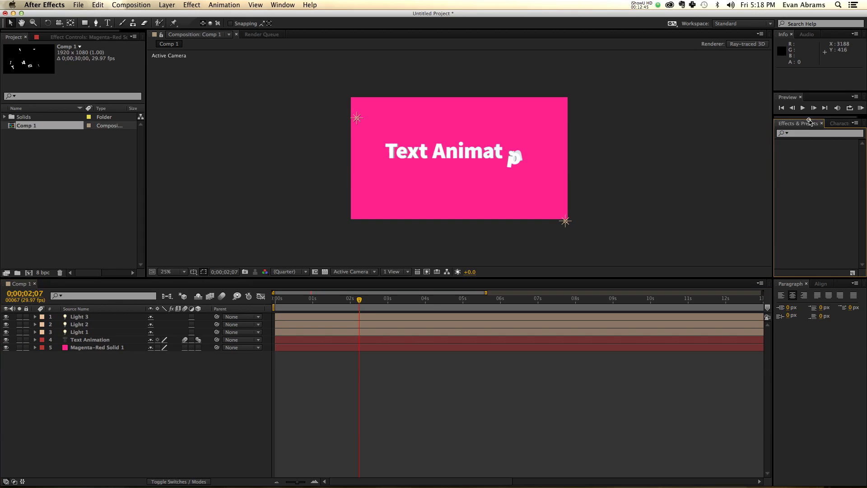
pyautogui.click(808, 134)
pyautogui.write('vinny')
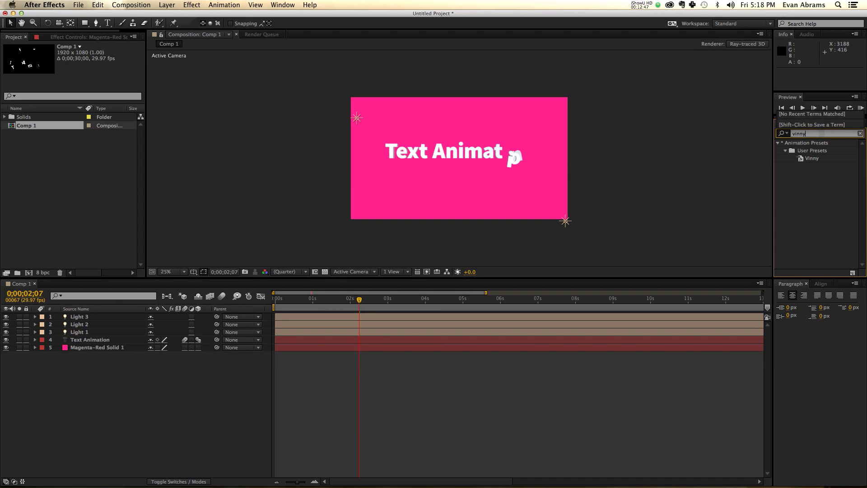
pyautogui.doubleClick(809, 159)
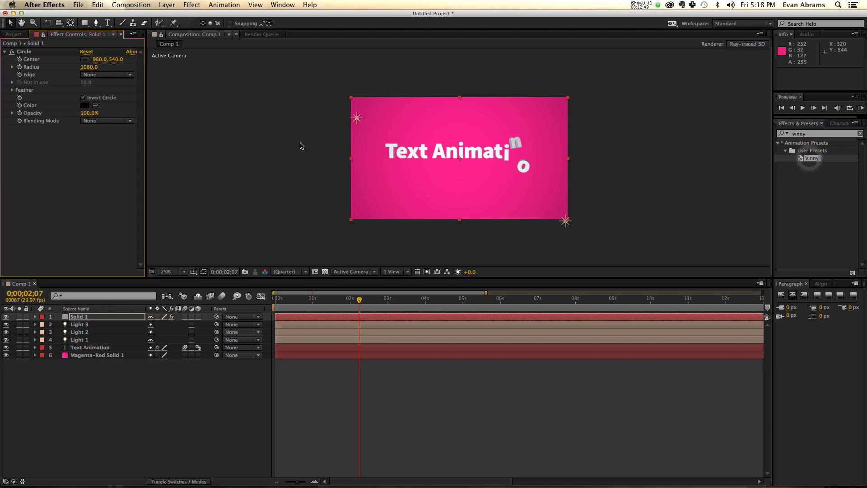
pyautogui.click(41, 54)
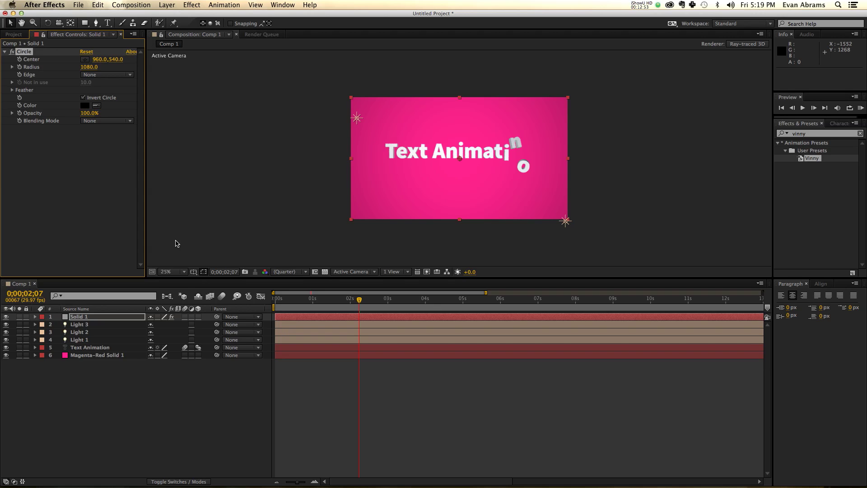
# Step: Add a new adjustment layer just below Solid 1
pyautogui.rightClick(133, 409)
pyautogui.moveTo(212, 392)
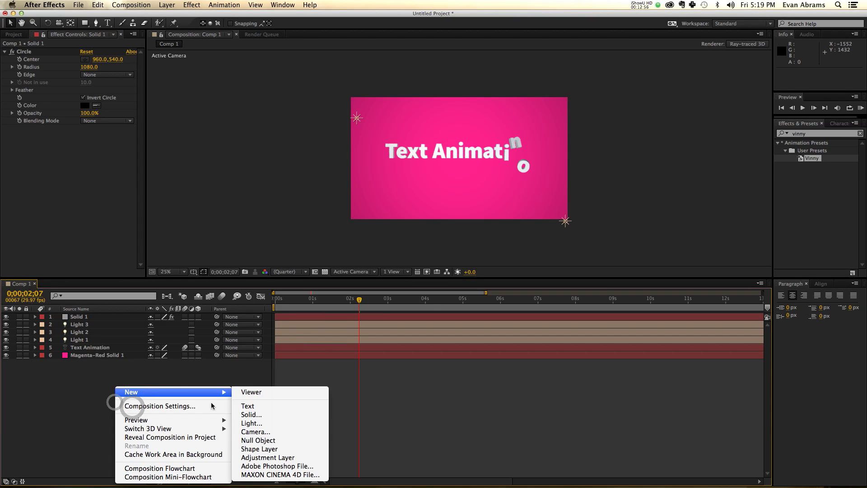
pyautogui.click(274, 458)
pyautogui.moveTo(90, 317); pyautogui.dragTo(90, 327)
# Step: Apply Noise HLS to the adjustment layer with Lightness at 2%
pyautogui.doubleClick(808, 133)
pyautogui.press('BackSpace')
pyautogui.click(802, 132)
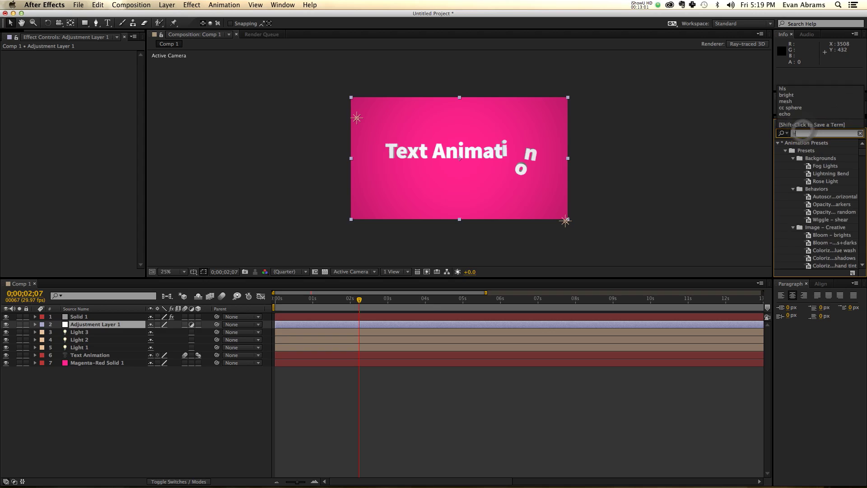
pyautogui.write('hls')
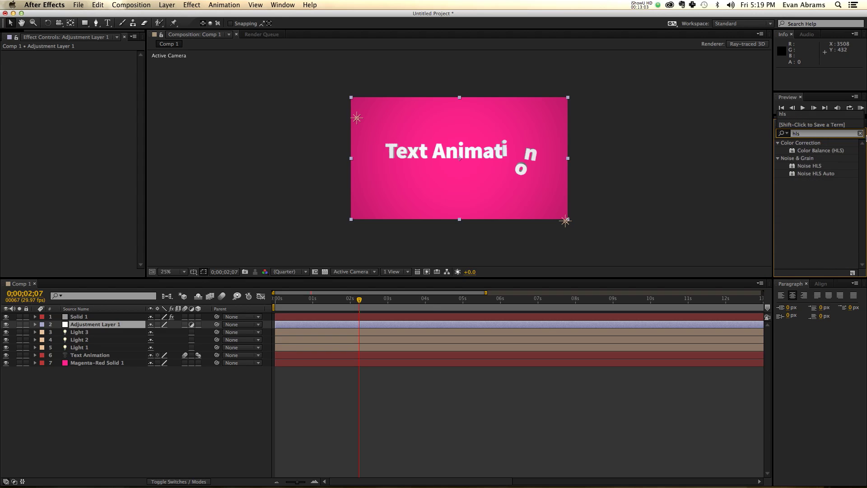
pyautogui.doubleClick(808, 166)
pyautogui.click(86, 78)
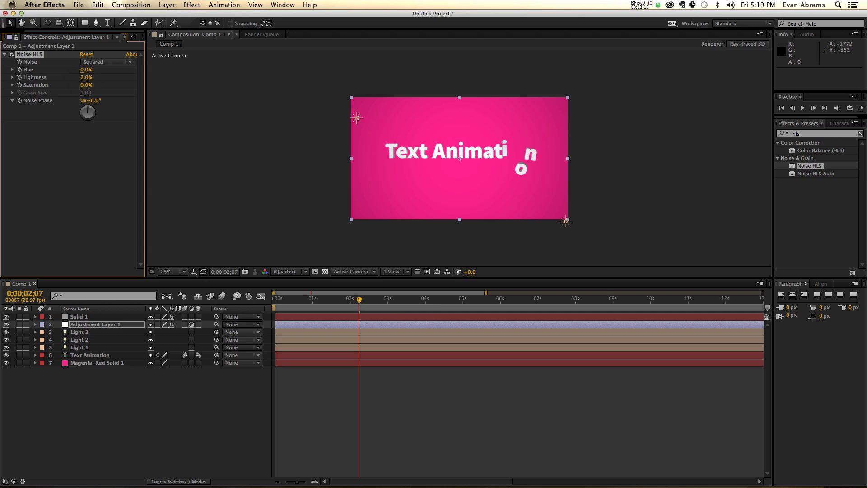
pyautogui.press('/')
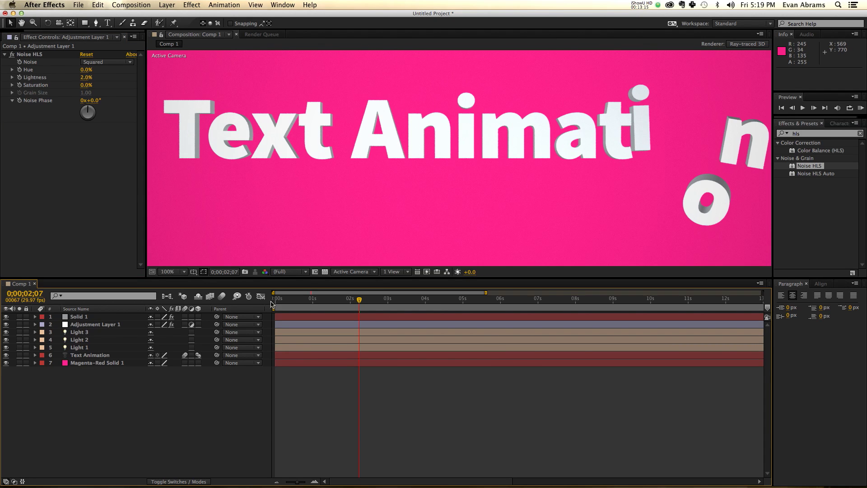
# Step: Apply Fast Blur to the Text Animation layer
pyautogui.click(106, 355)
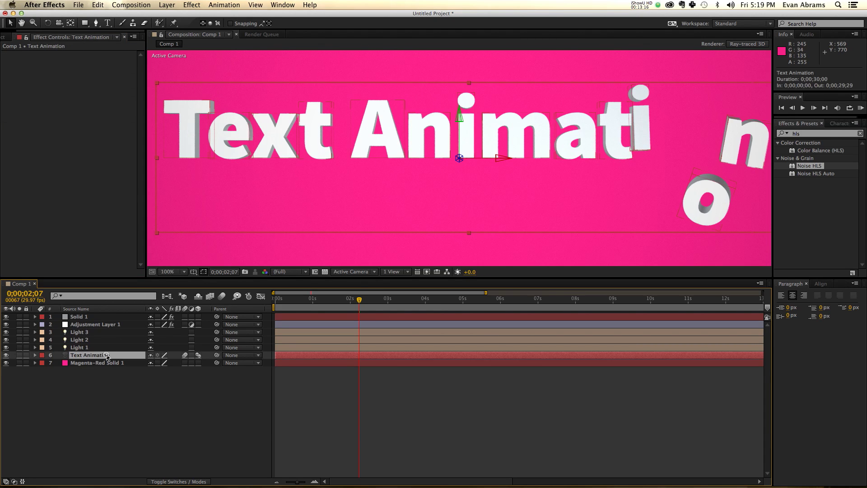
pyautogui.doubleClick(810, 134)
pyautogui.write('fast')
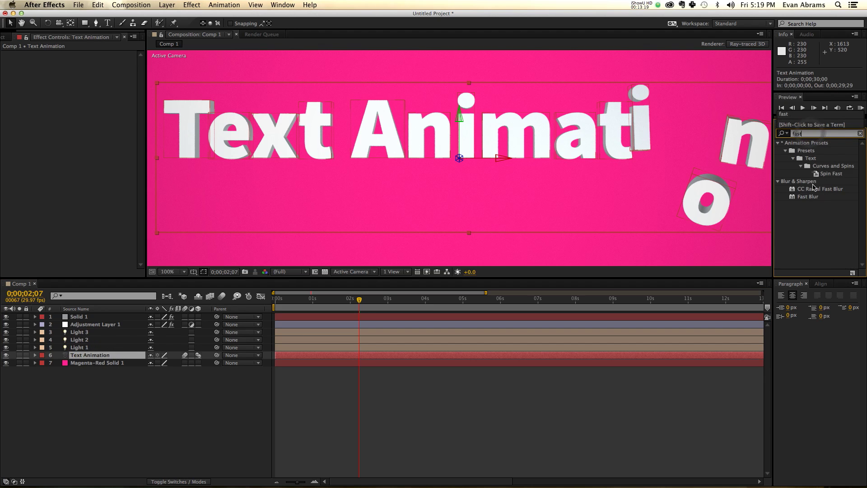
pyautogui.click(810, 197)
pyautogui.doubleClick(810, 197)
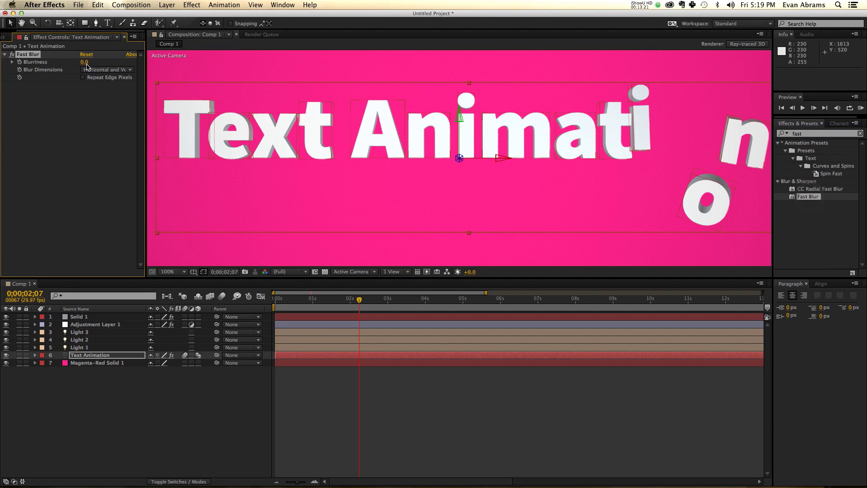
pyautogui.click(4, 37)
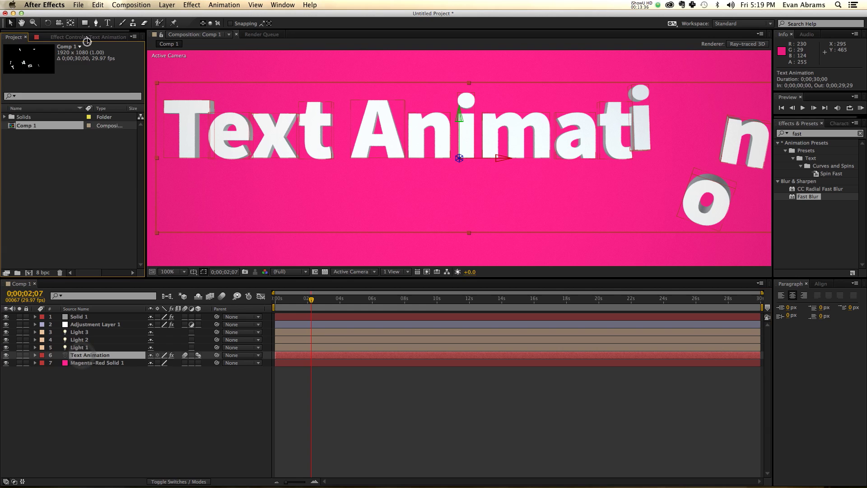
pyautogui.click(87, 37)
# Step: Set Fast Blur's Blurriness to 2.0 and jump to the frame reading 'something new'
pyautogui.click(84, 63)
pyautogui.write('1')
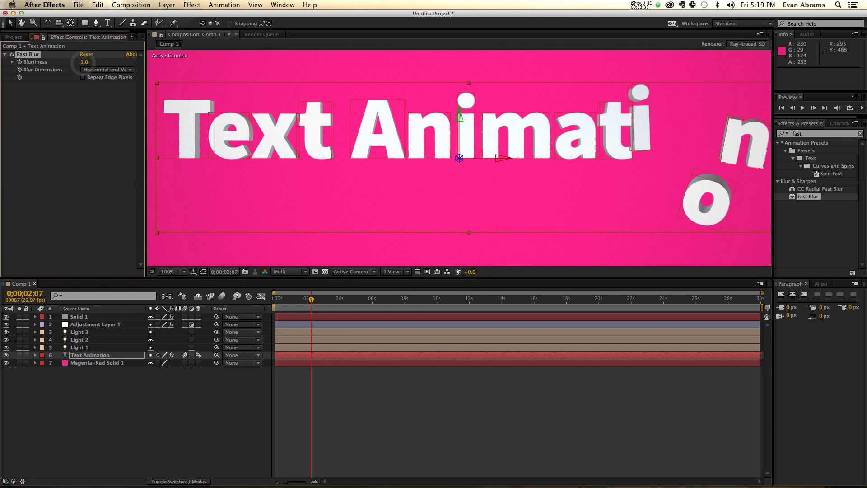
pyautogui.press('Return')
pyautogui.click(234, 408)
pyautogui.click(304, 358)
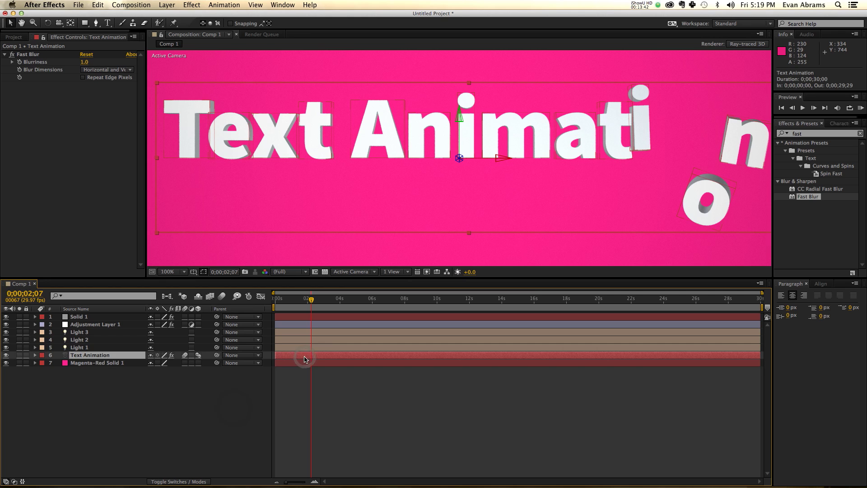
pyautogui.click(84, 63)
pyautogui.write('2')
pyautogui.press('Return')
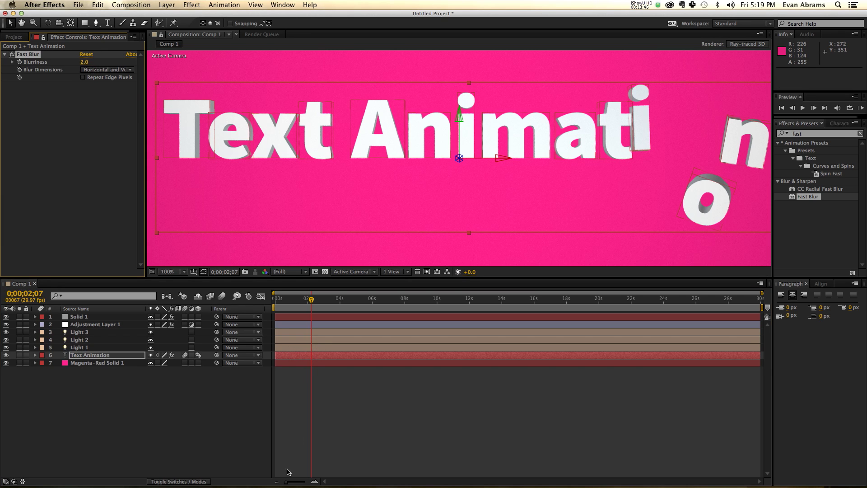
pyautogui.click(287, 470)
pyautogui.scroll(-2, 271, 175)
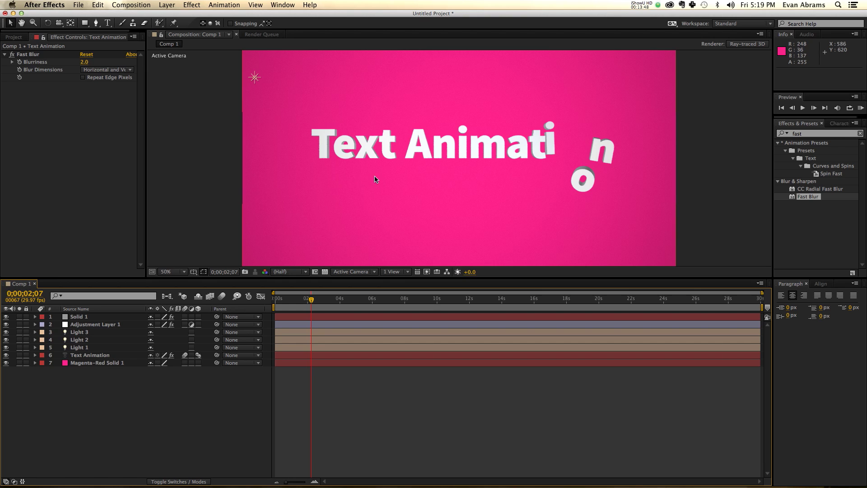
pyautogui.click(370, 300)
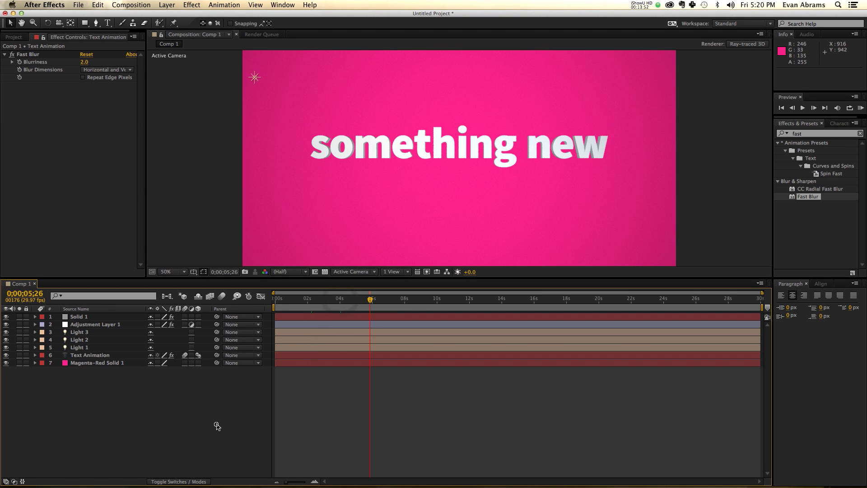
# Step: Create a new white solid layer
pyautogui.rightClick(205, 418)
pyautogui.moveTo(209, 392)
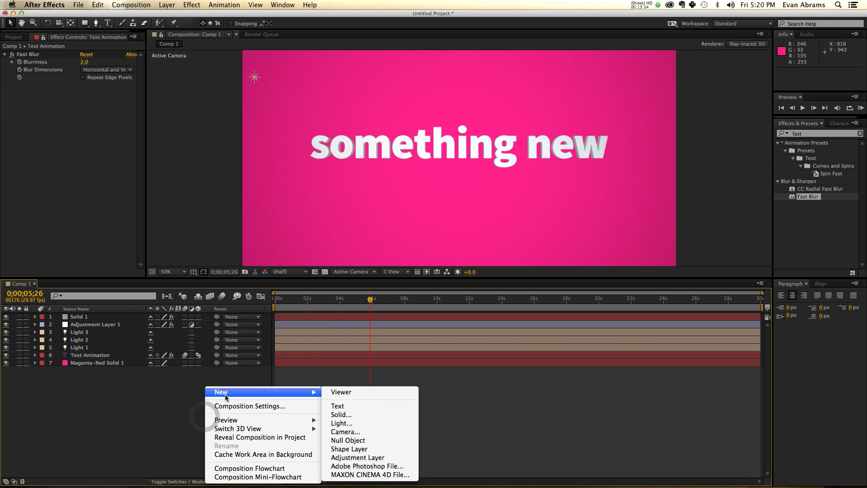
pyautogui.click(343, 414)
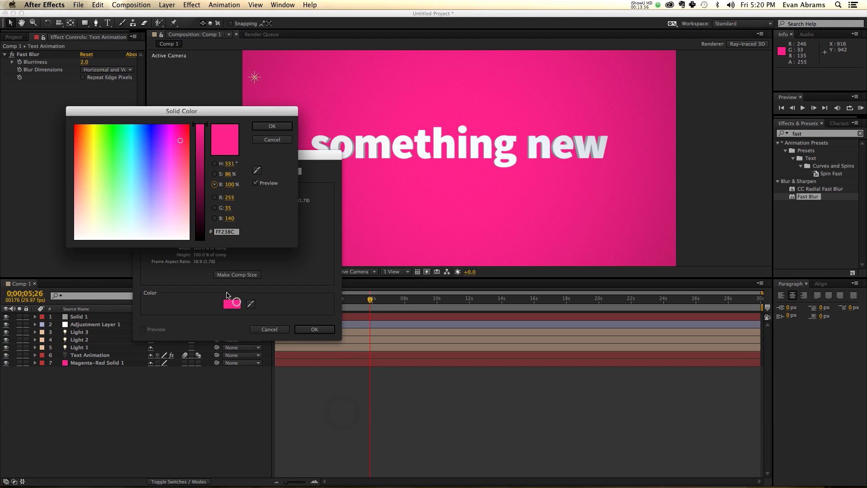
pyautogui.click(149, 178)
pyautogui.click(257, 126)
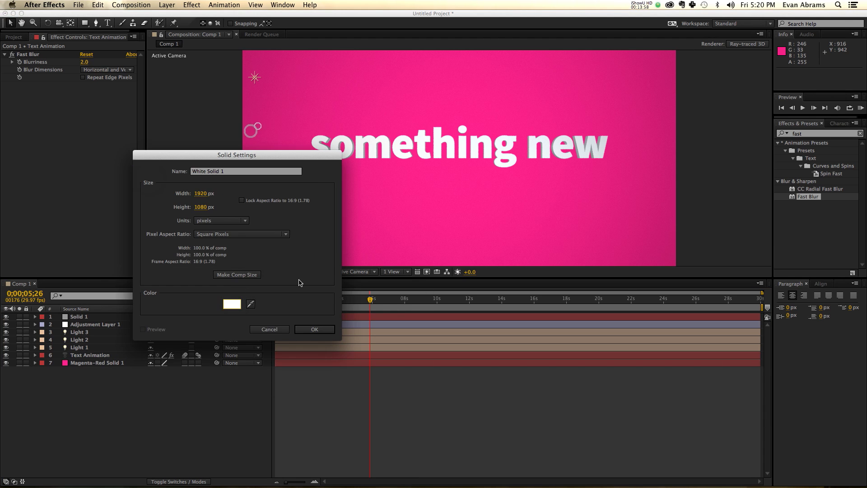
pyautogui.click(303, 326)
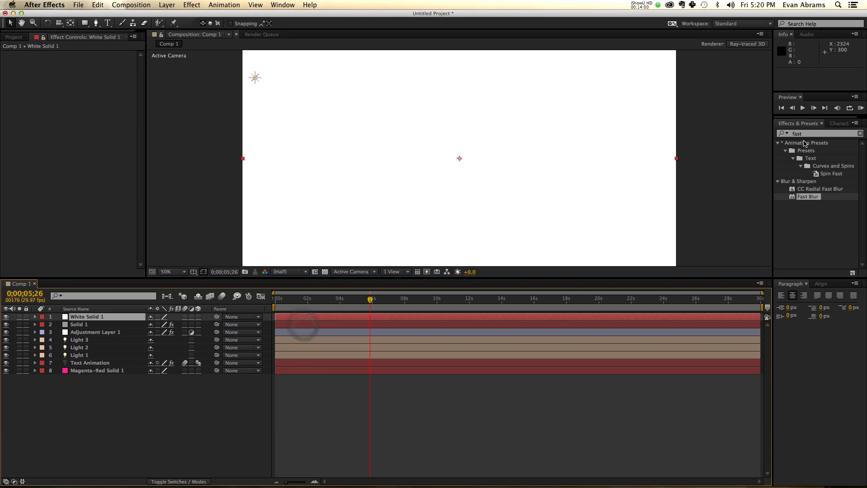
# Step: Apply Venetian Blinds with Direction 200° and 75% completion, then duplicate the effect
pyautogui.write('ven')
pyautogui.doubleClick(811, 181)
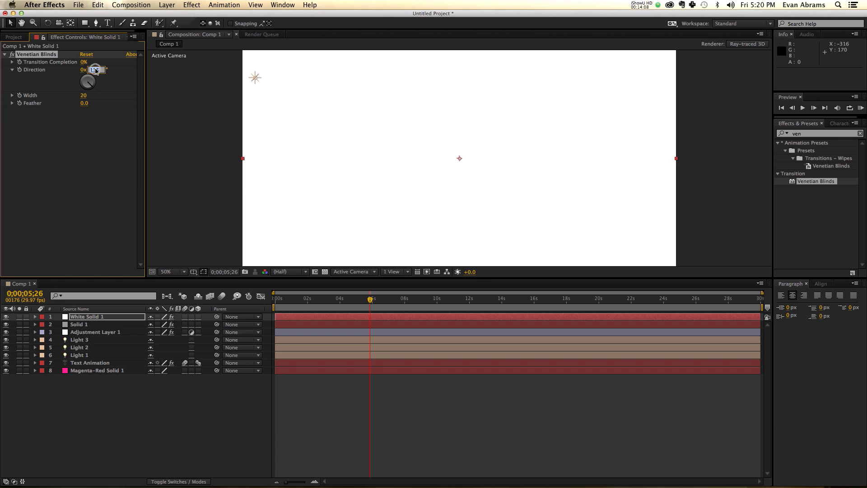
pyautogui.click(95, 70)
pyautogui.write('200')
pyautogui.press('Return')
pyautogui.click(84, 62)
pyautogui.write('75')
pyautogui.press('Return')
pyautogui.press('super+d')
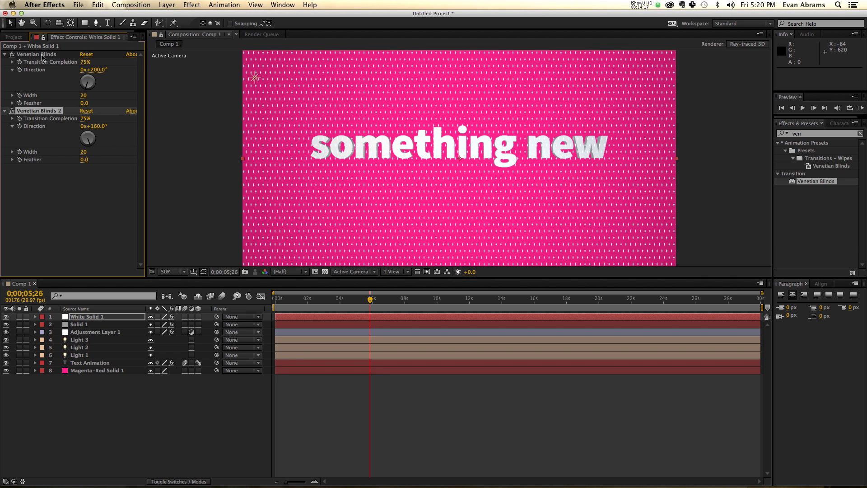
# Step: Move the white solid below Text Animation and set its opacity to 25%
pyautogui.moveTo(135, 316); pyautogui.dragTo(134, 365)
pyautogui.press('t')
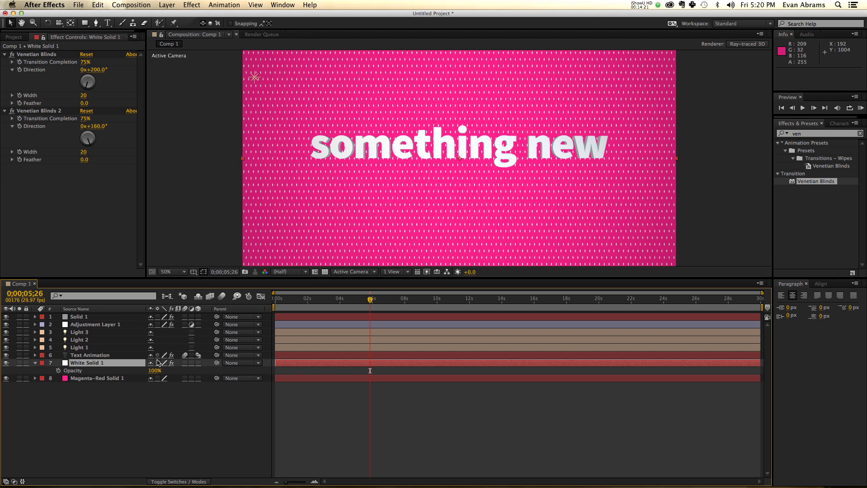
pyautogui.write('25')
pyautogui.press('Return')
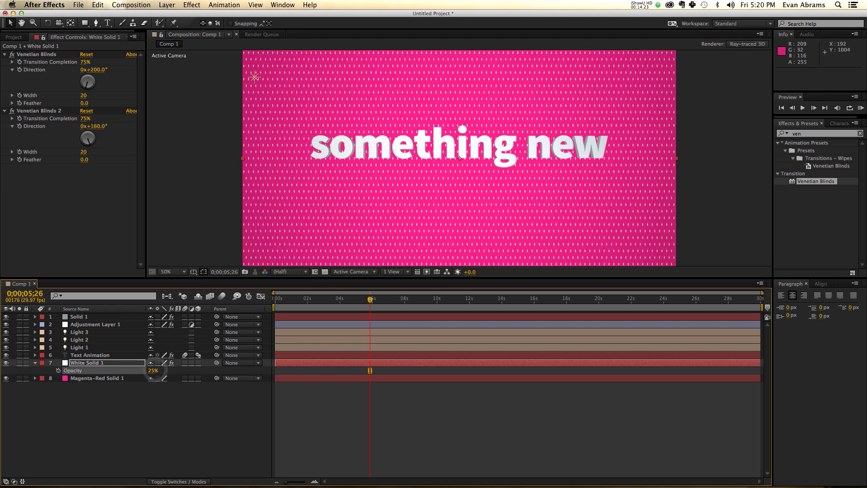
# Step: Add a full-frame mask with 504-pixel feather, then show Text Animation's changed properties
pyautogui.doubleClick(85, 23)
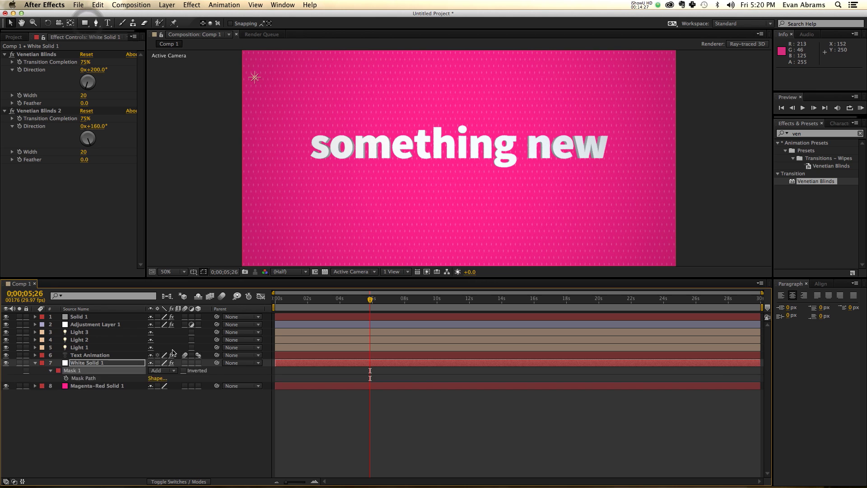
pyautogui.press('m')
pyautogui.press('m')
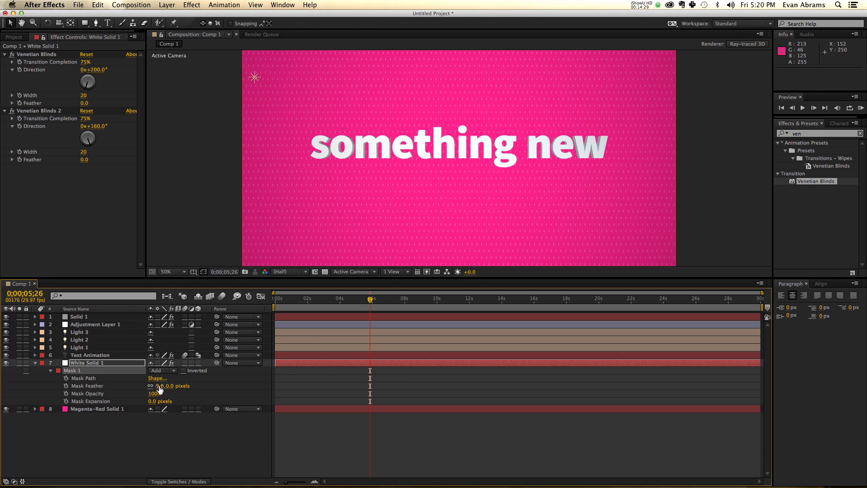
pyautogui.write('504')
pyautogui.press('Return')
pyautogui.scroll(-2, 460, 156)
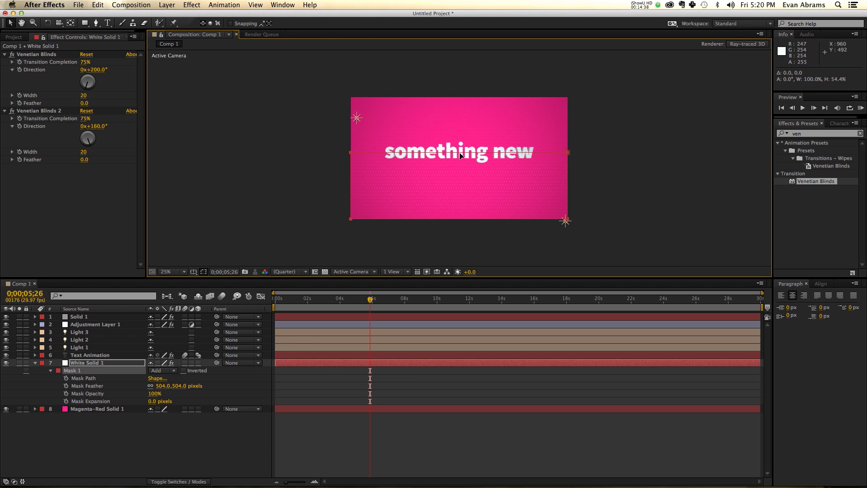
pyautogui.click(453, 436)
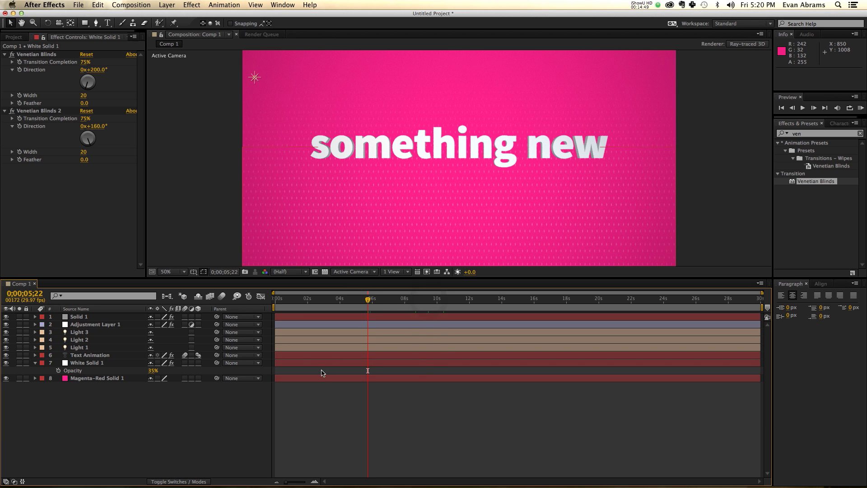
pyautogui.click(102, 356)
pyautogui.press('u')
pyautogui.press('u')
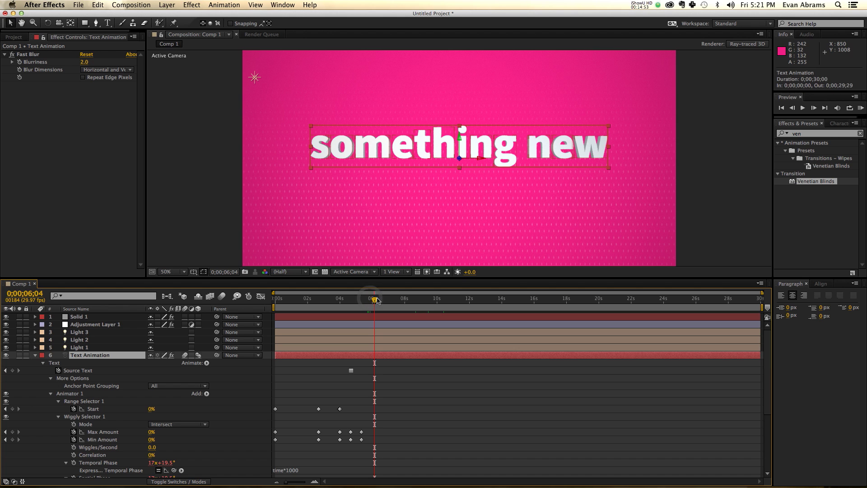
# Step: End the work area at 0;00;06;04, enable motion blur, and RAM-preview the animation
pyautogui.press('n')
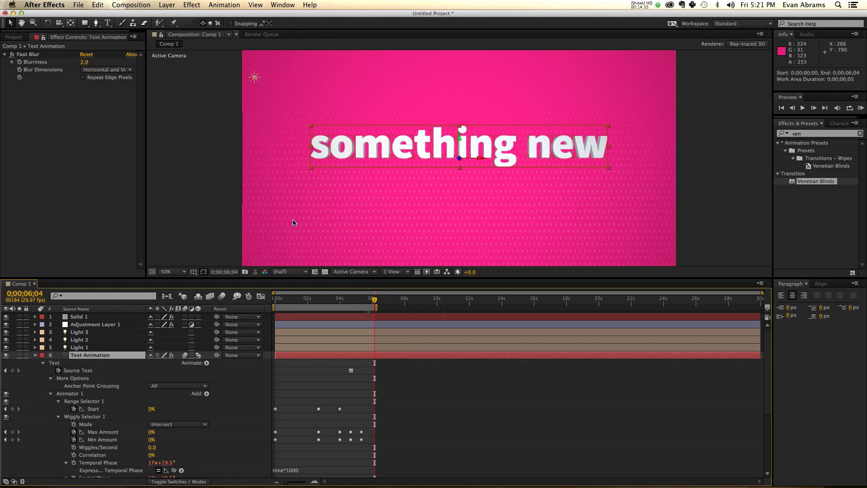
pyautogui.click(223, 298)
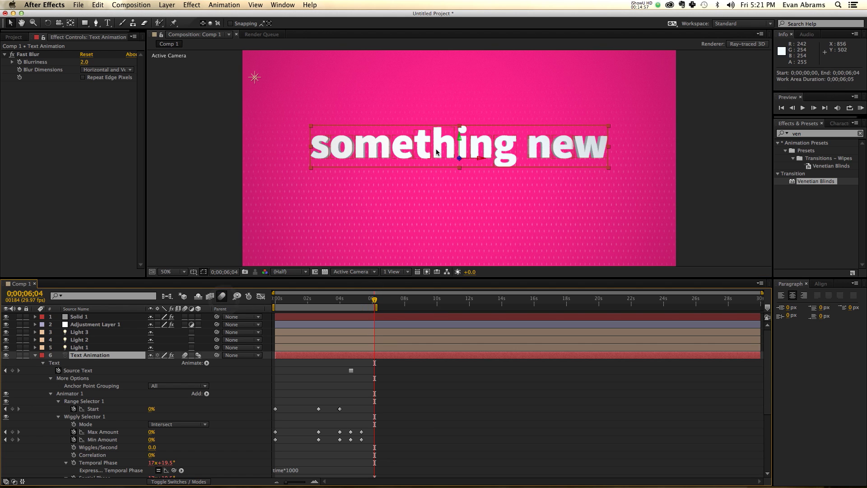
pyautogui.press('KP_0')
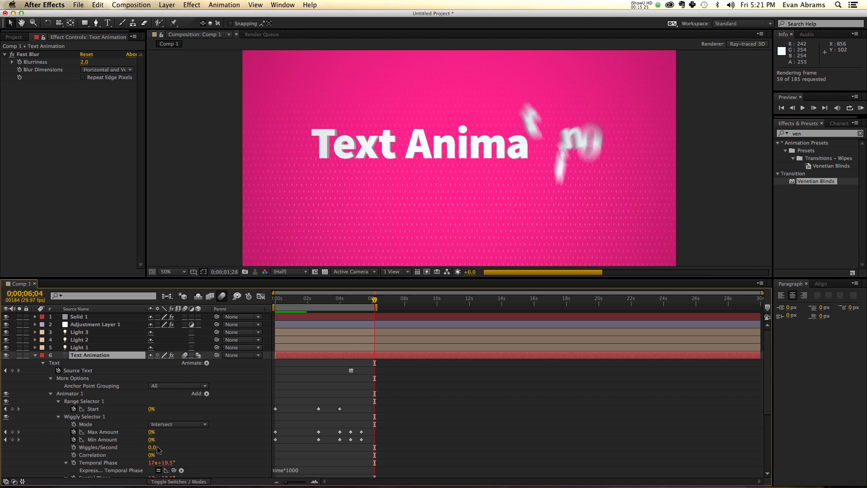
pyautogui.click(225, 426)
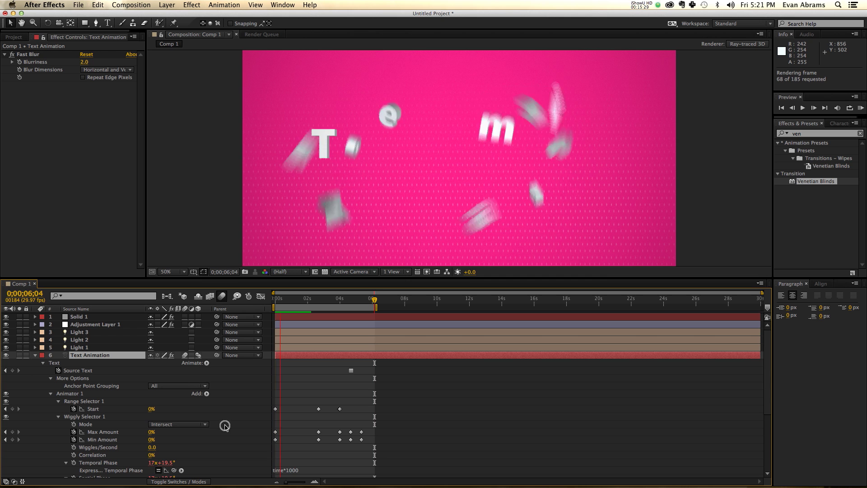
pyautogui.click(294, 304)
pyautogui.scroll(-3, 179, 436)
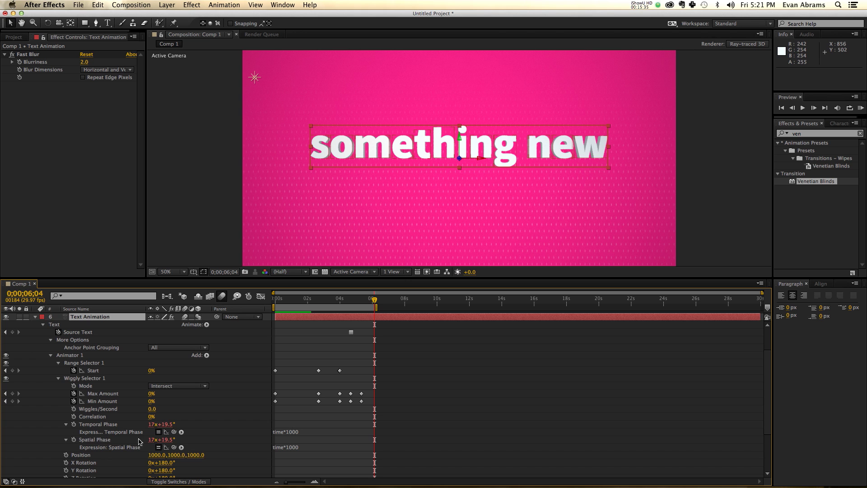
pyautogui.scroll(-2, 93, 427)
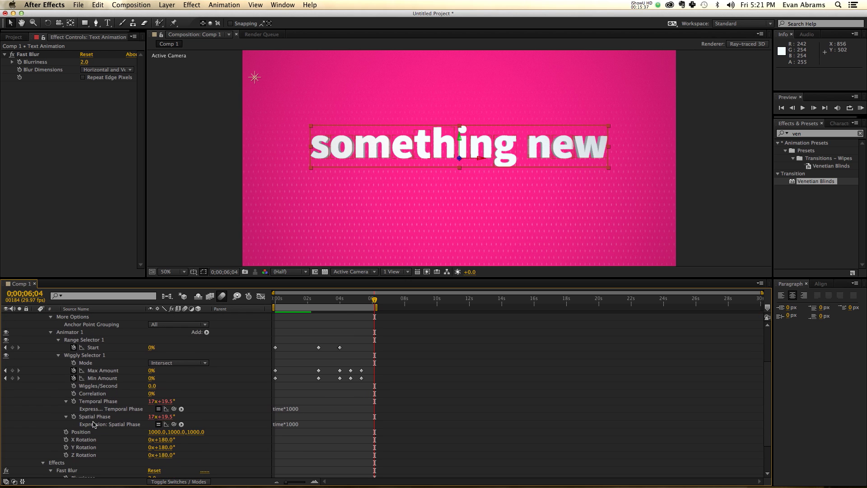
pyautogui.scroll(-3, 99, 412)
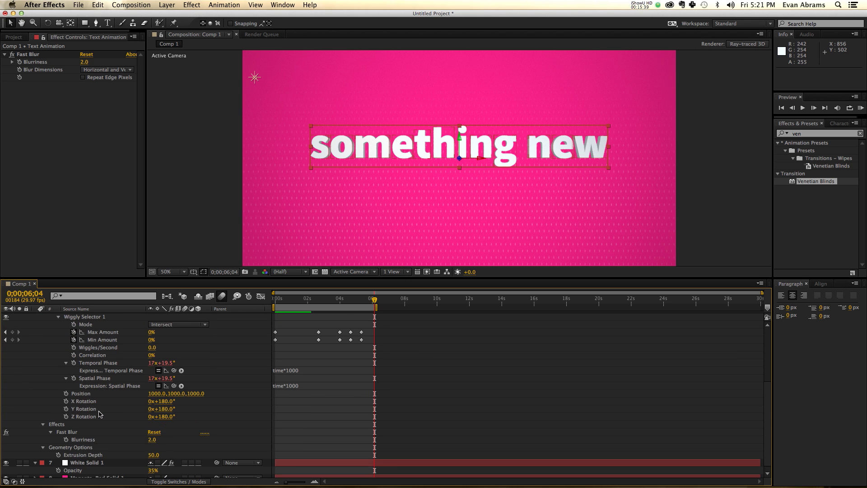
pyautogui.scroll(8, 169, 412)
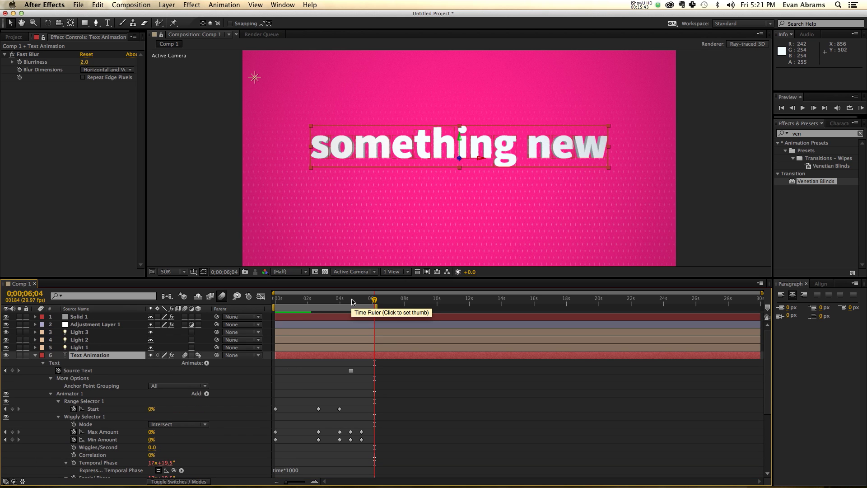
# Step: Step through Wiggly Selector 1 Random Seed values, then reset it to 0
pyautogui.moveTo(306, 303)
pyautogui.mouseDown()
pyautogui.moveTo(280, 302)
pyautogui.moveTo(313, 302)
pyautogui.mouseUp()
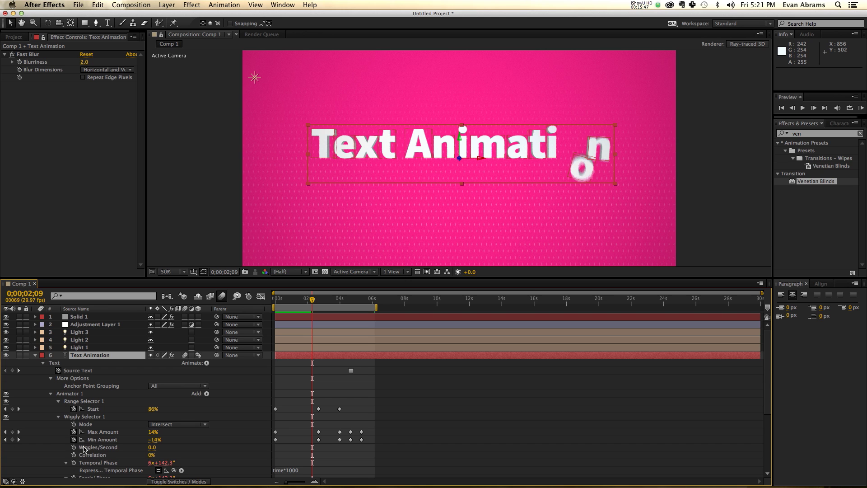
pyautogui.click(59, 417)
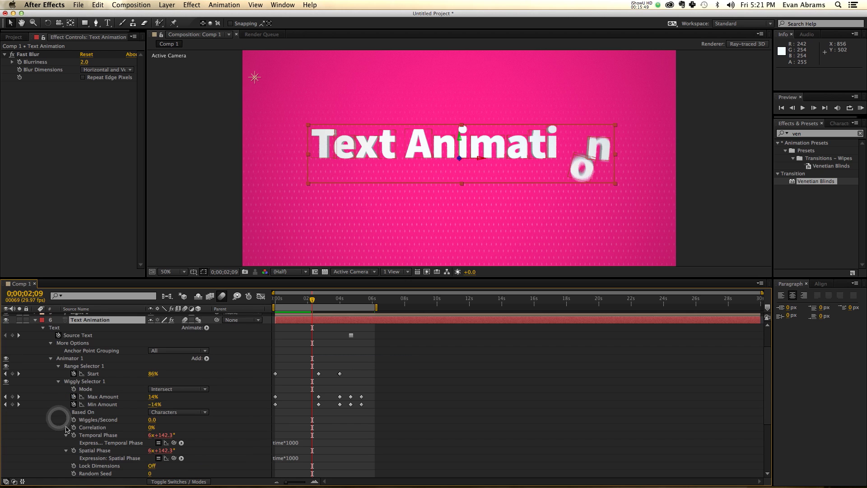
pyautogui.scroll(-1, 127, 467)
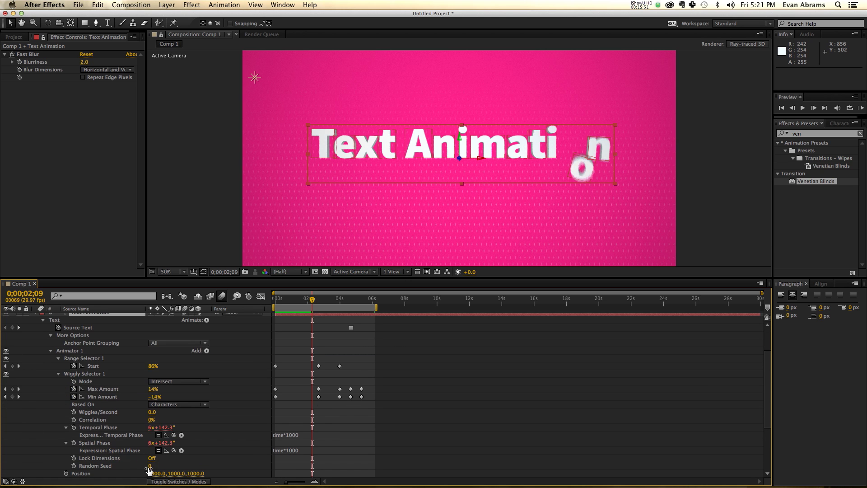
pyautogui.press('Up')
pyautogui.press('Up')
pyautogui.press('Up')
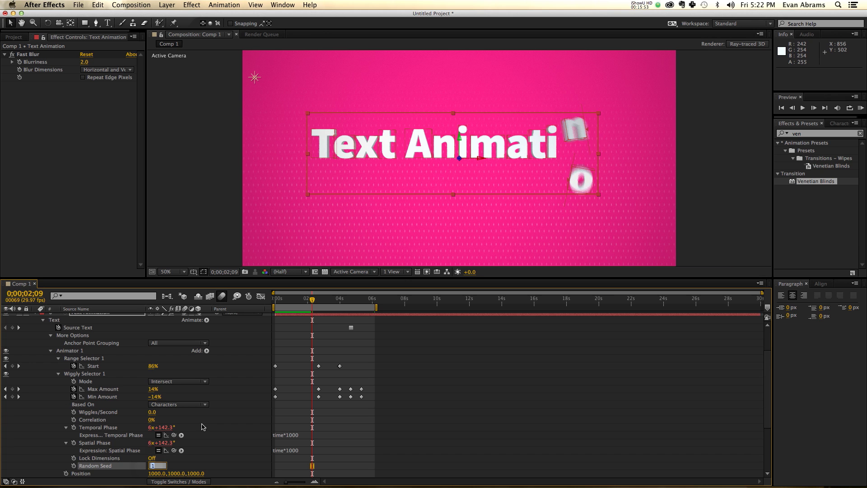
pyautogui.press('Up')
pyautogui.press('Up')
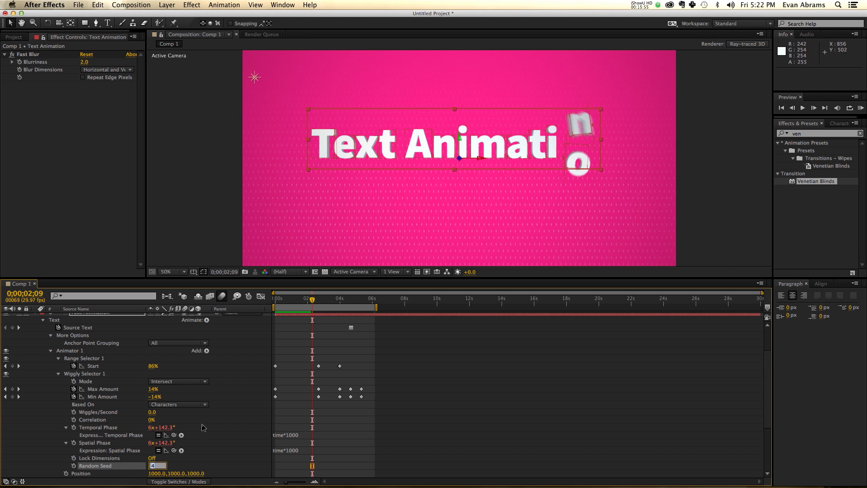
pyautogui.press('Up')
pyautogui.press('Up')
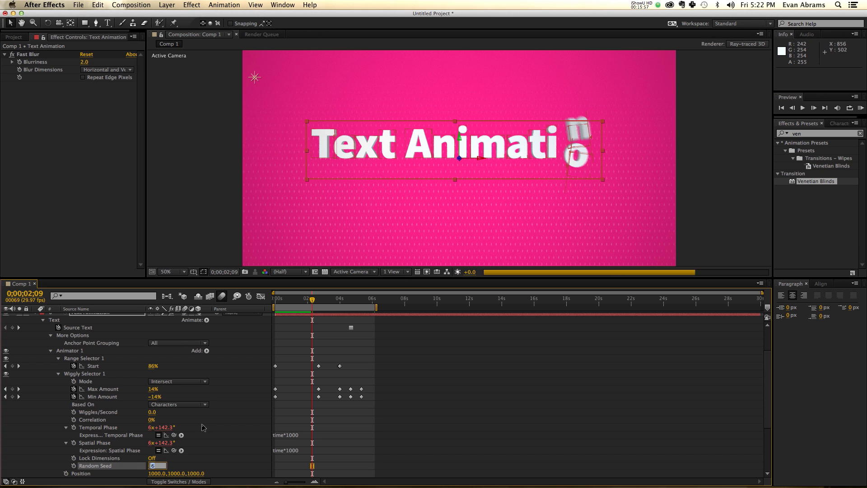
pyautogui.press('Up')
pyautogui.press('Up')
pyautogui.press('Up')
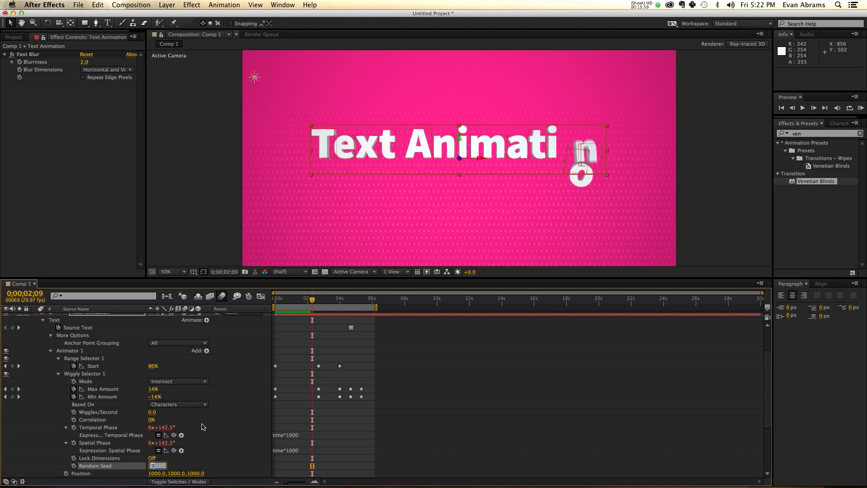
pyautogui.press('Up')
pyautogui.press('Up')
pyautogui.press('Up')
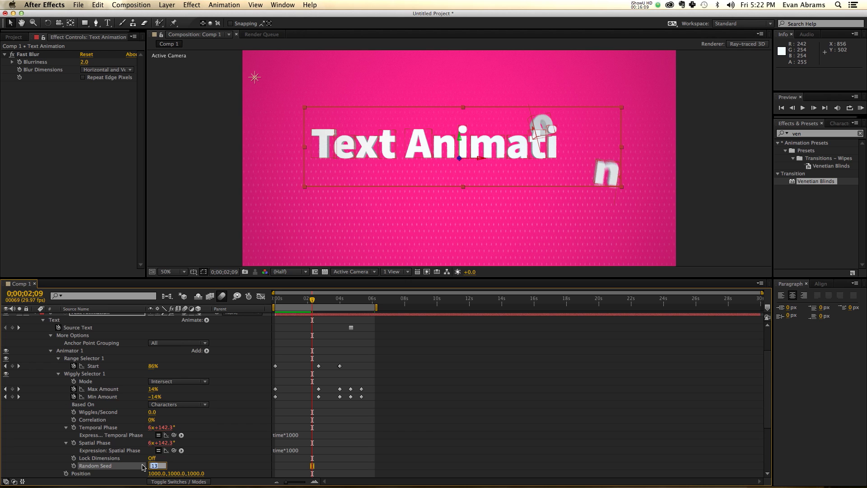
pyautogui.write('0')
pyautogui.press('Return')
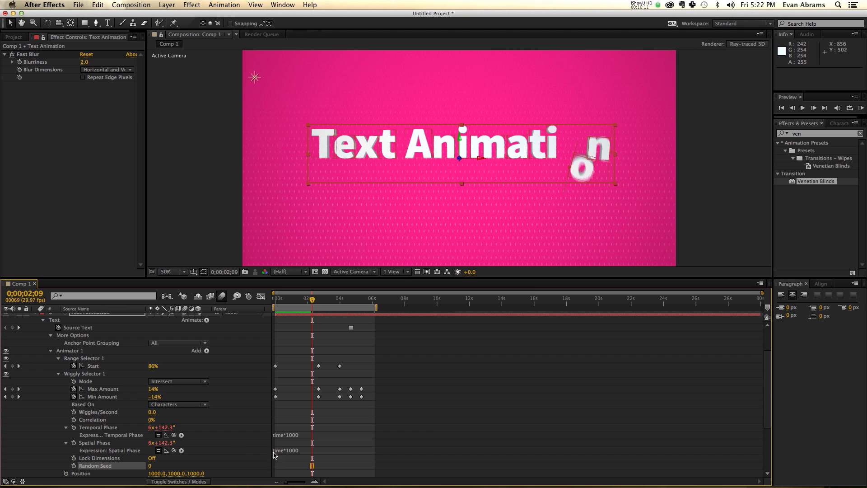
# Step: Raise the Random Seed to 1, then 2, checking the scatter at 0;00;00;22
pyautogui.click(250, 470)
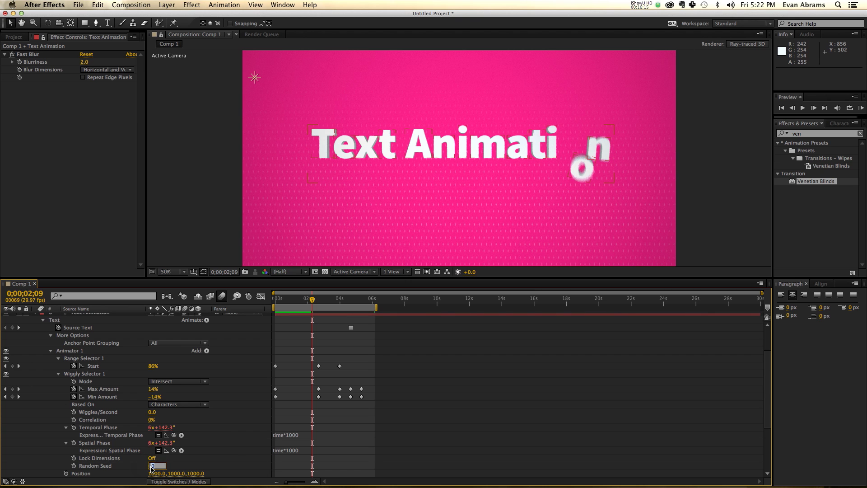
pyautogui.press('Up')
pyautogui.press('Up')
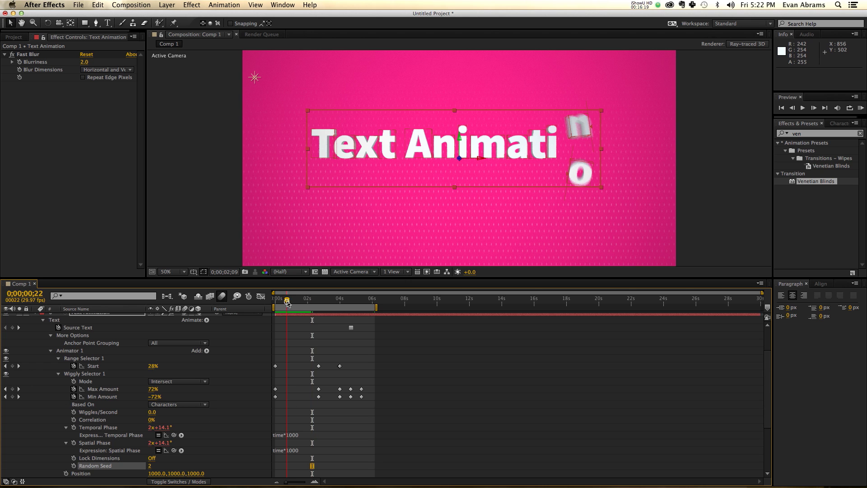
pyautogui.click(287, 301)
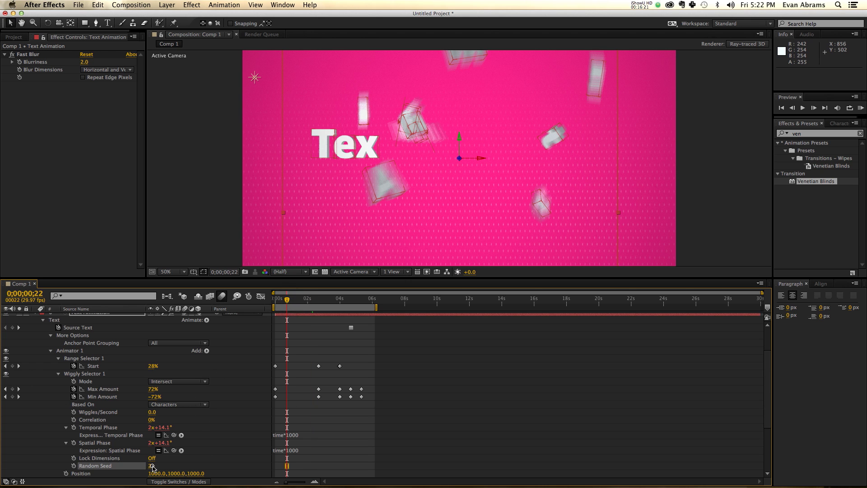
pyautogui.click(151, 466)
pyautogui.press('Up')
pyautogui.press('Up')
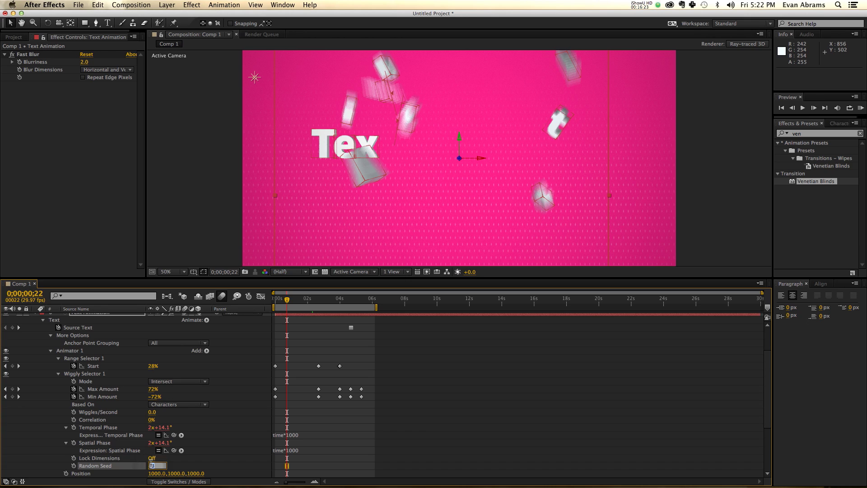